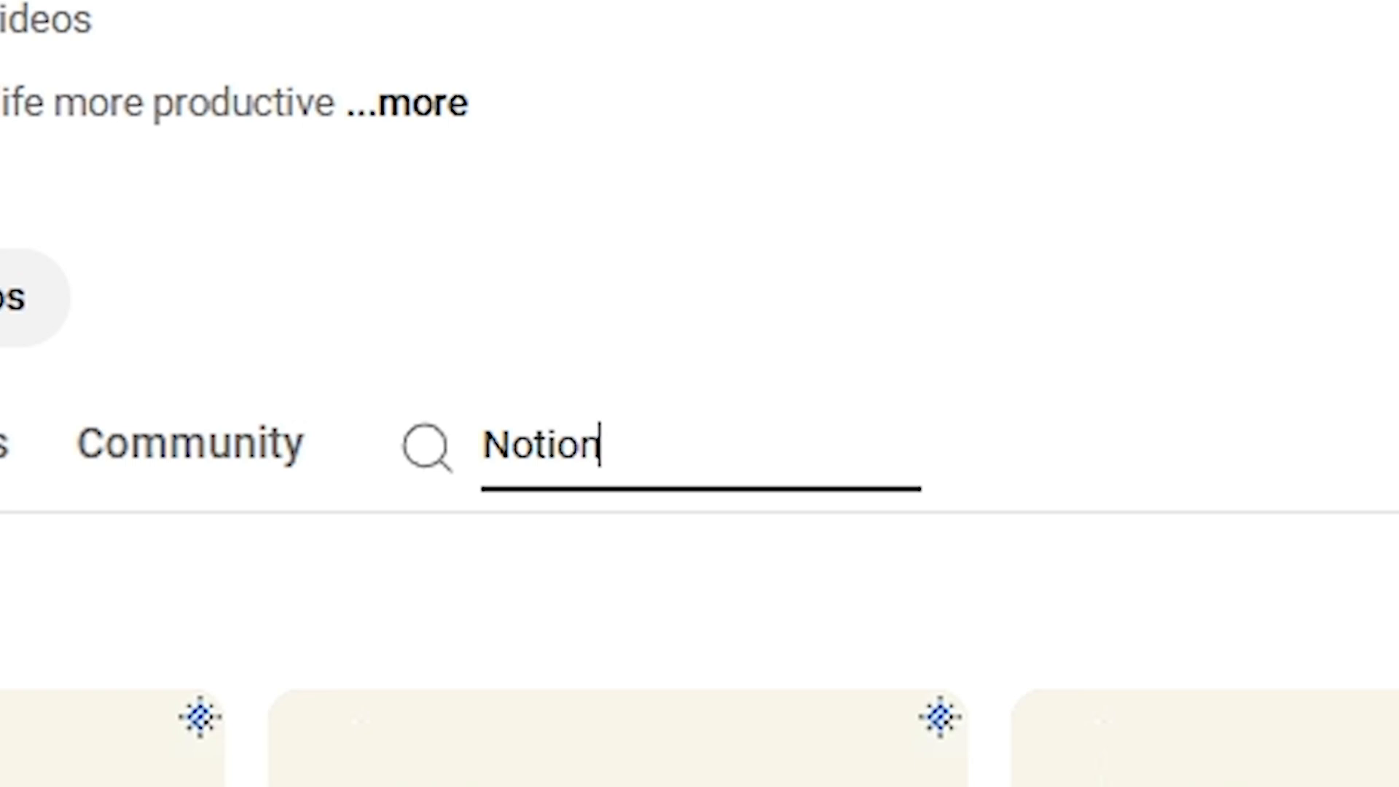
Search the channel for "Notion" and look through the matching playlists and videos.
{"action": "key", "text": "Return"}
{"action": "scroll", "coordinate": [292, 313], "scroll_direction": "down", "scroll_amount": 4}
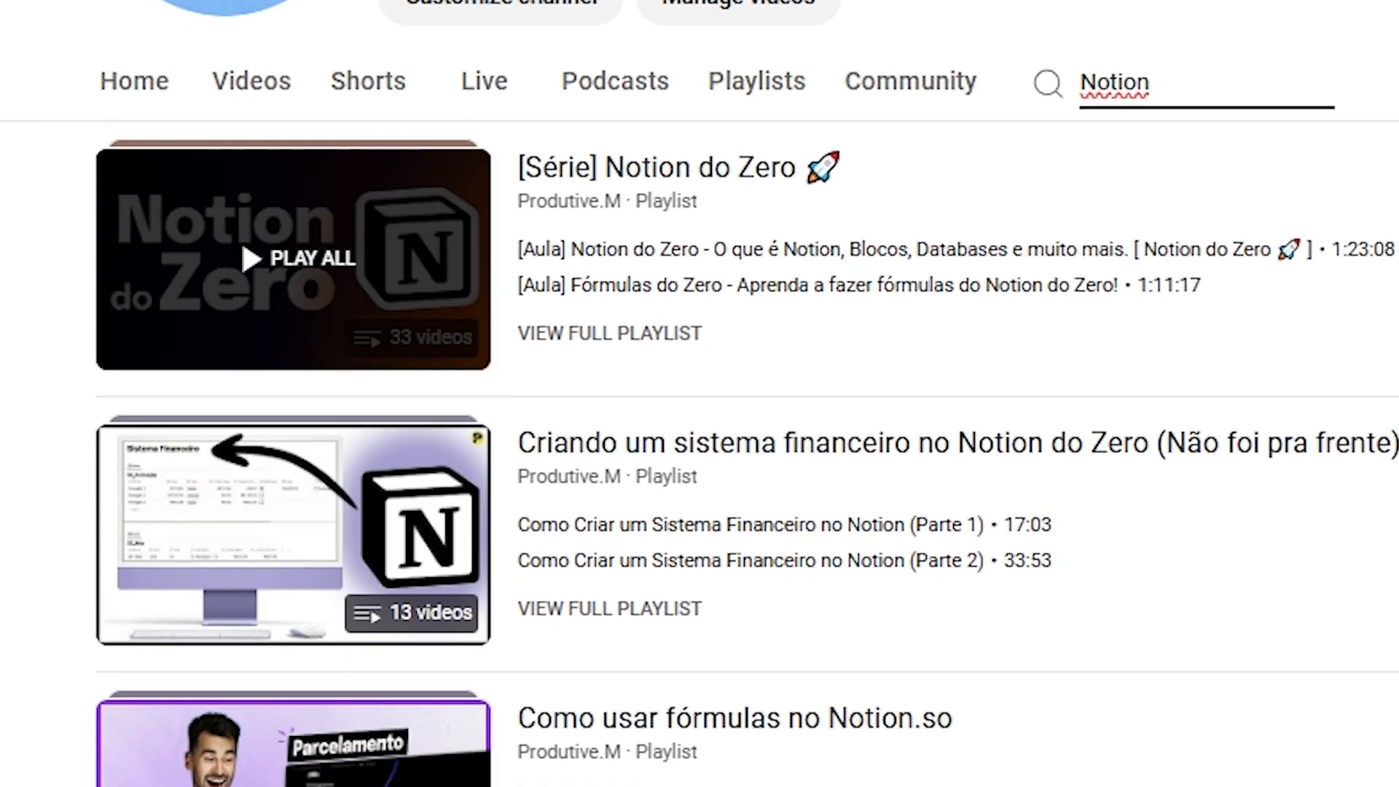
{"action": "scroll", "coordinate": [242, 336], "scroll_direction": "down", "scroll_amount": 10}
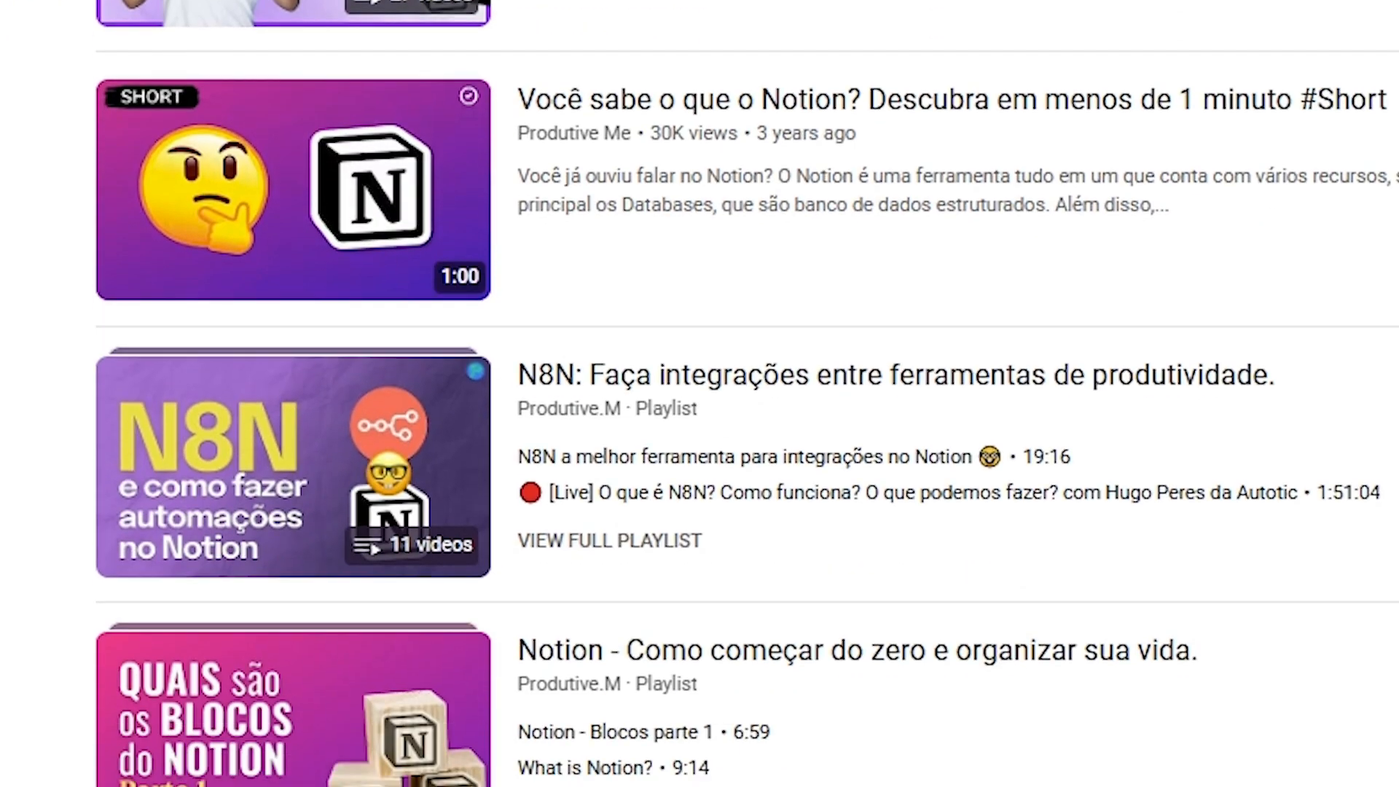
{"action": "scroll", "coordinate": [292, 87], "scroll_direction": "down", "scroll_amount": 8}
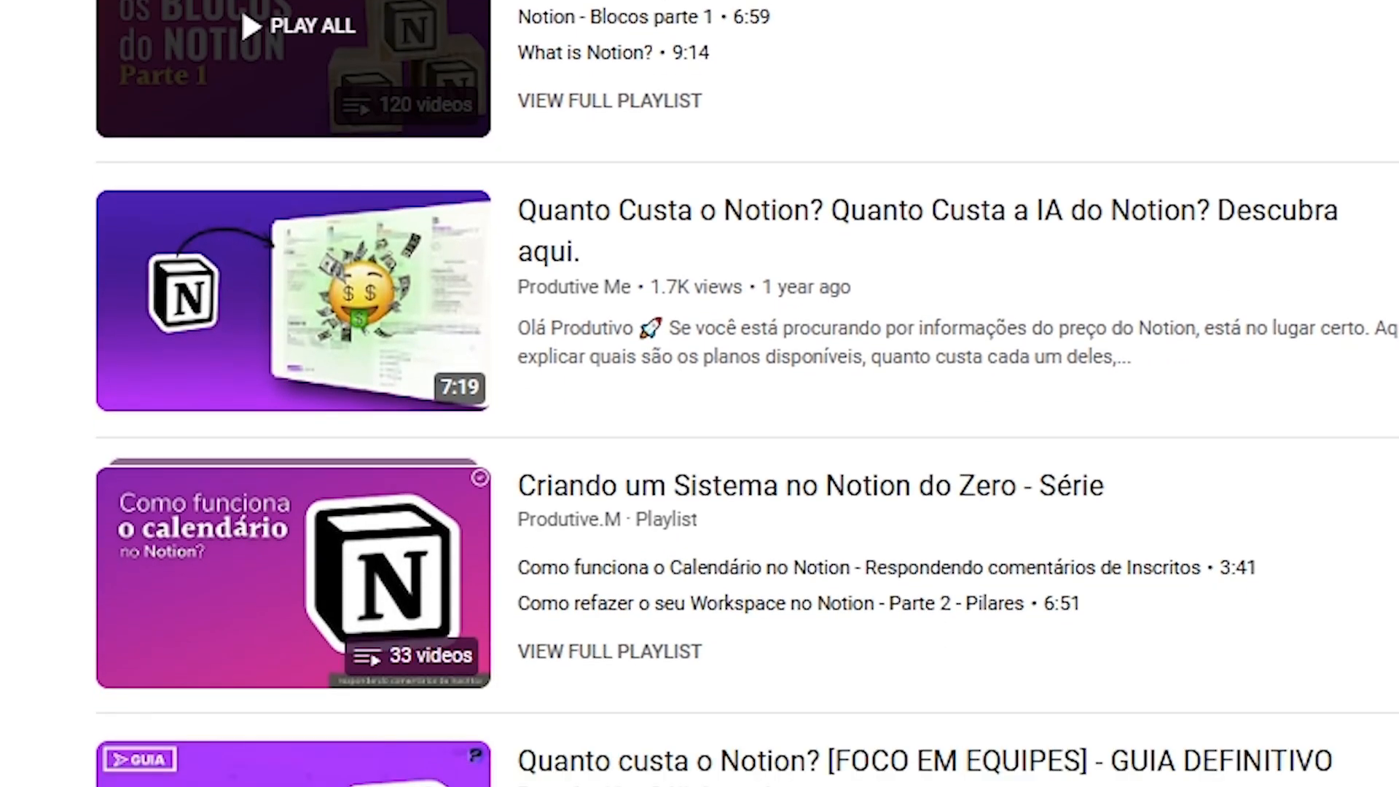
{"action": "scroll", "coordinate": [292, 117], "scroll_direction": "down", "scroll_amount": 8}
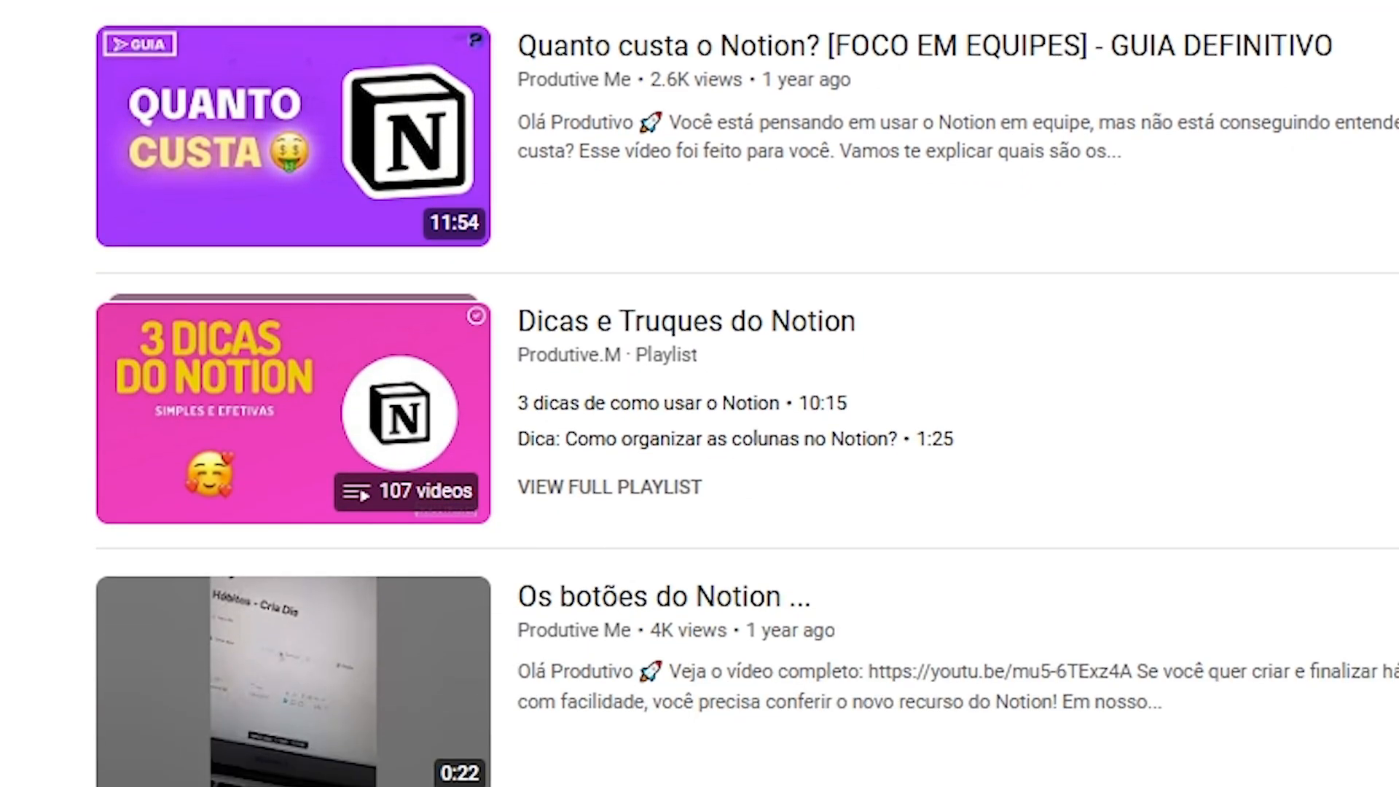
{"action": "scroll", "coordinate": [291, 393], "scroll_direction": "down", "scroll_amount": 10}
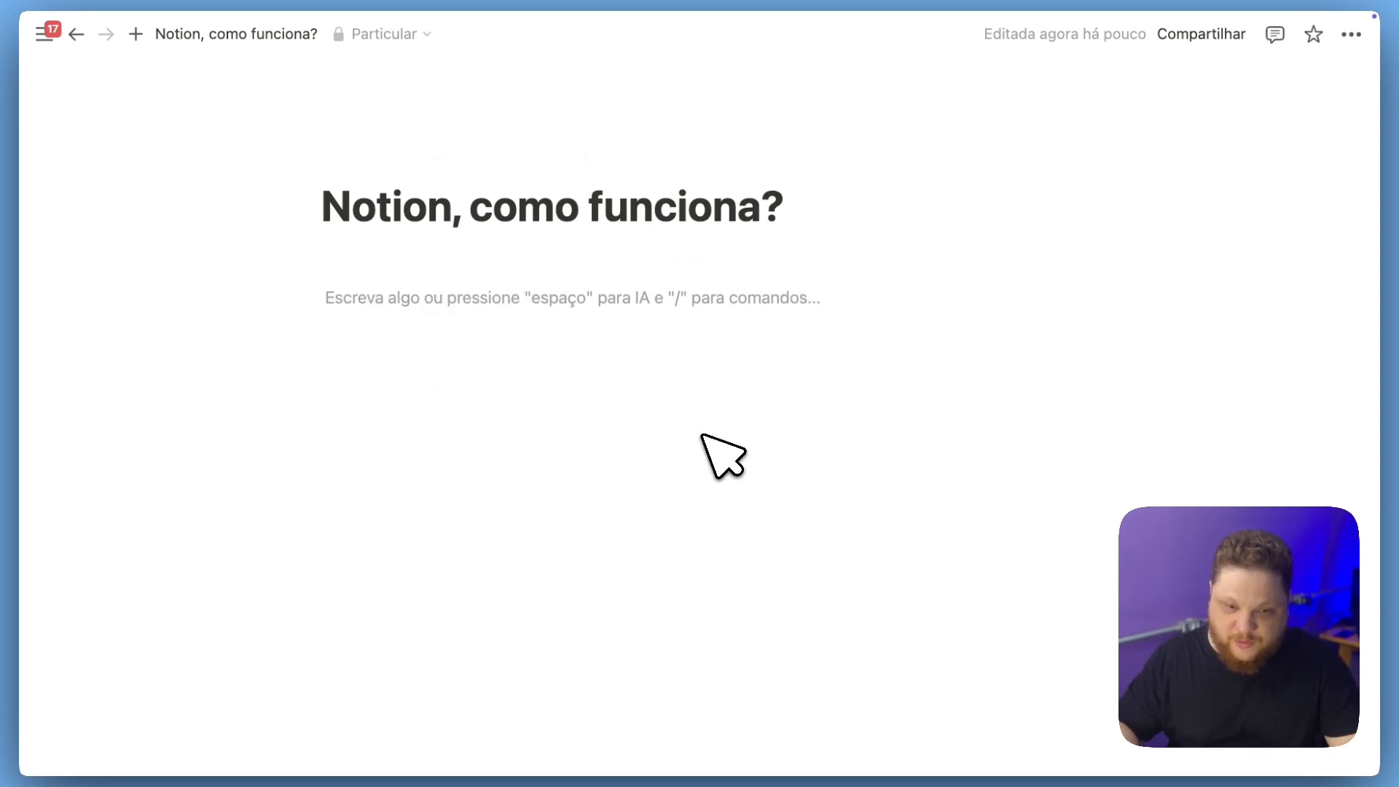
Insert a table view with a new empty database on the page "Notion, como funciona?".
{"action": "type", "text": "/"}
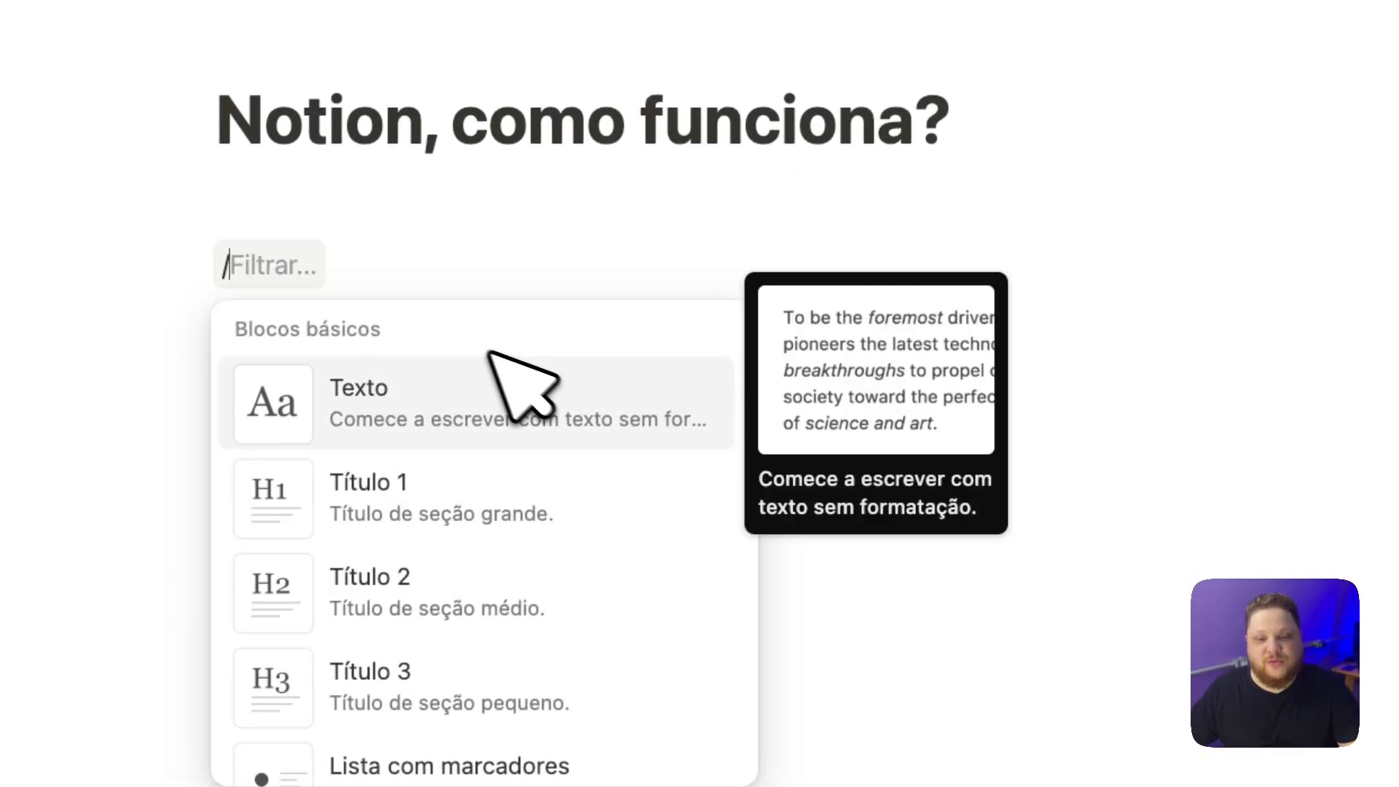
{"action": "scroll", "coordinate": [652, 441], "scroll_direction": "down", "scroll_amount": 1}
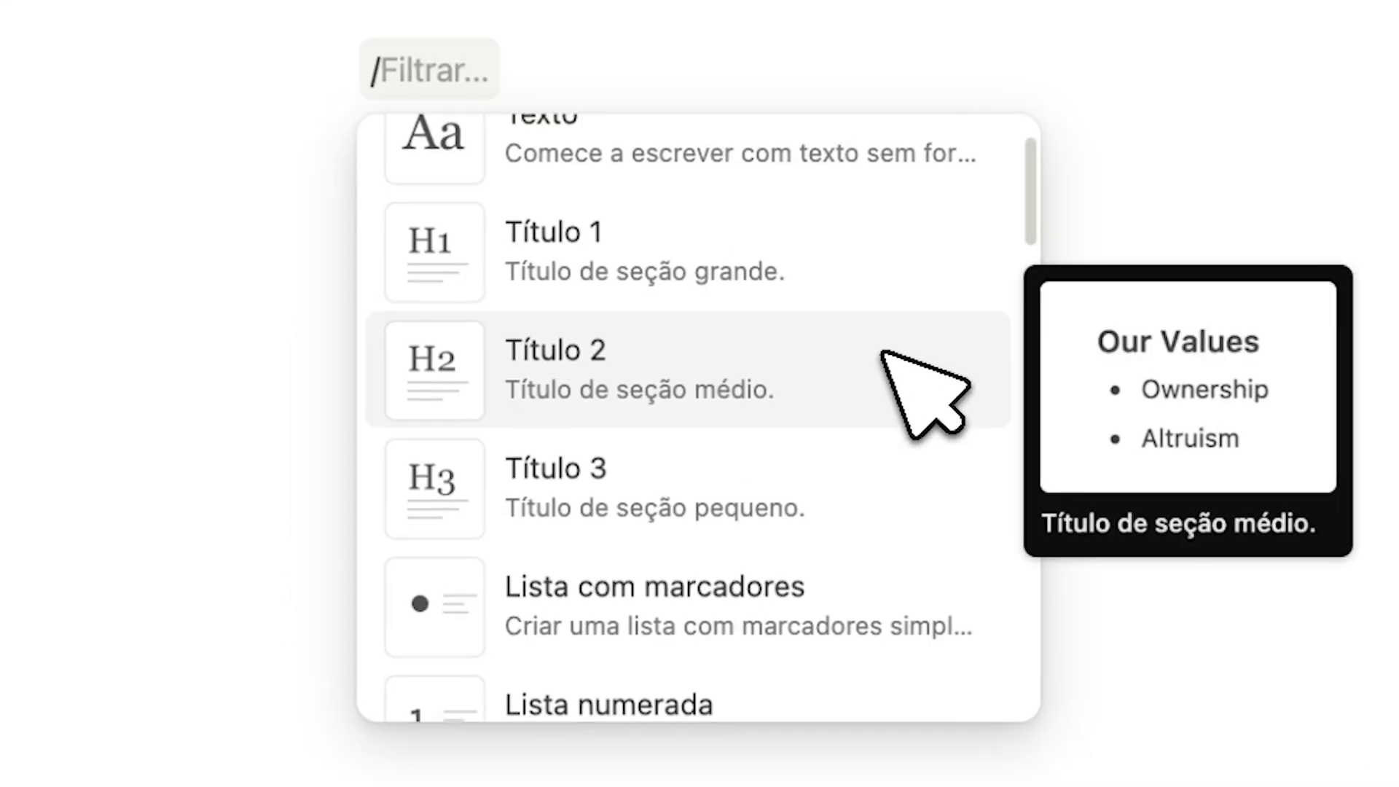
{"action": "scroll", "coordinate": [884, 353], "scroll_direction": "down", "scroll_amount": 2}
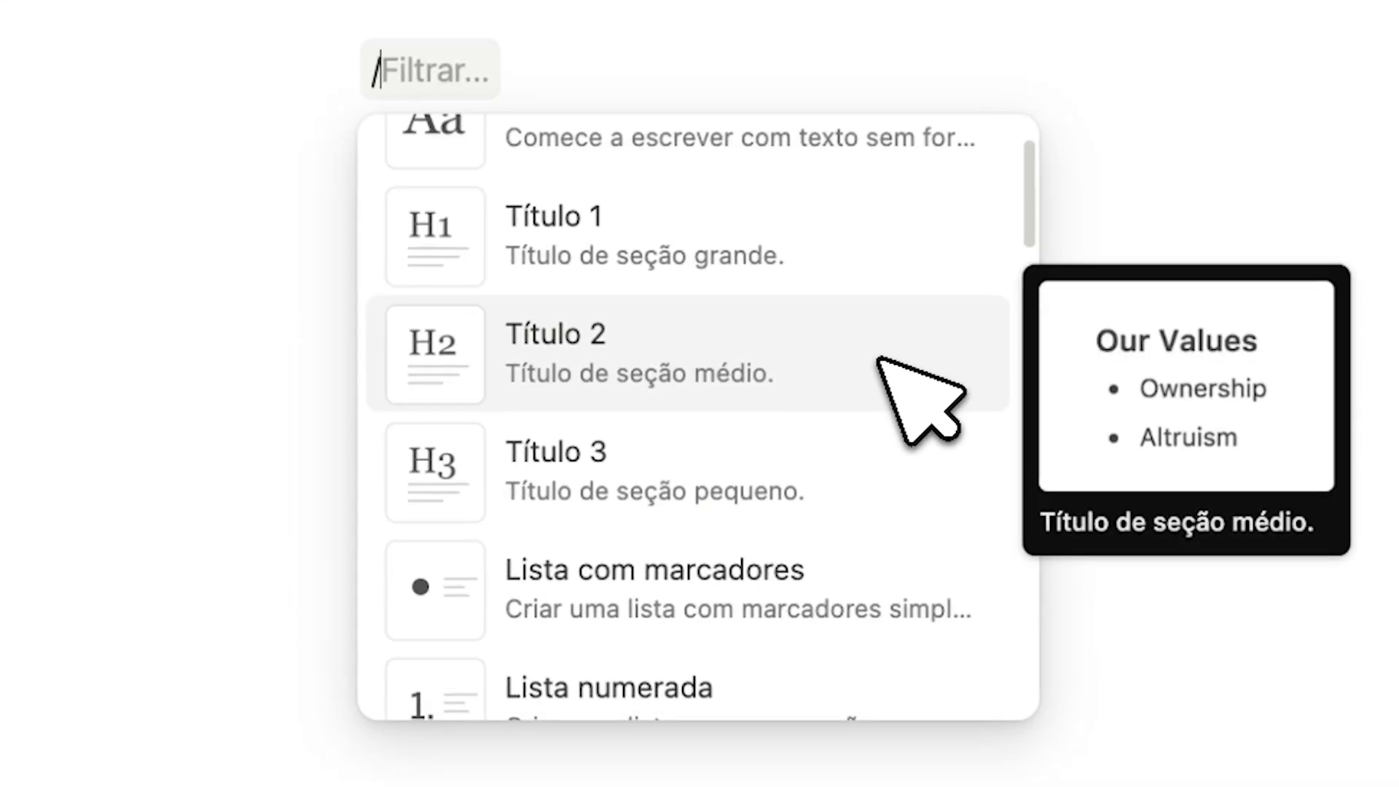
{"action": "scroll", "coordinate": [875, 360], "scroll_direction": "up", "scroll_amount": 4}
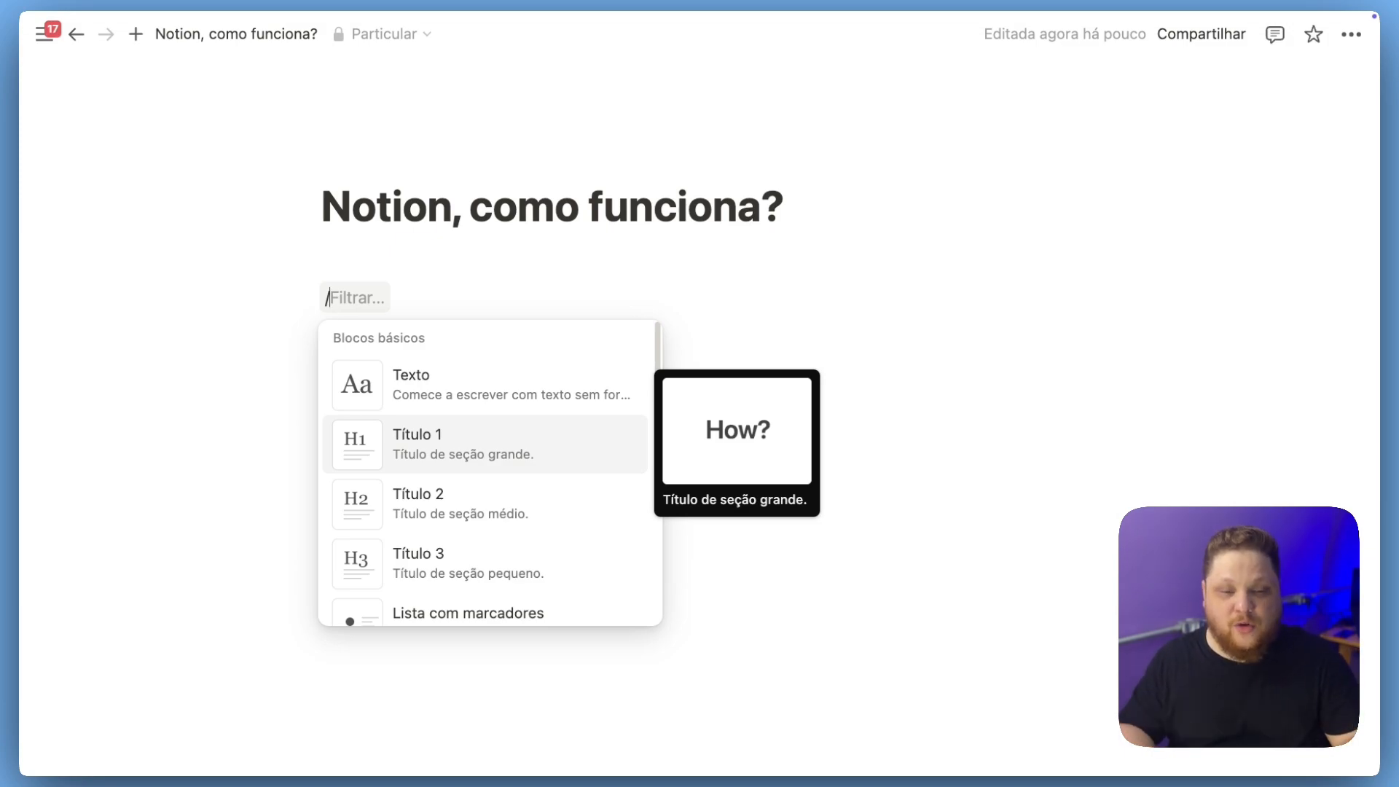
{"action": "type", "text": "tabela"}
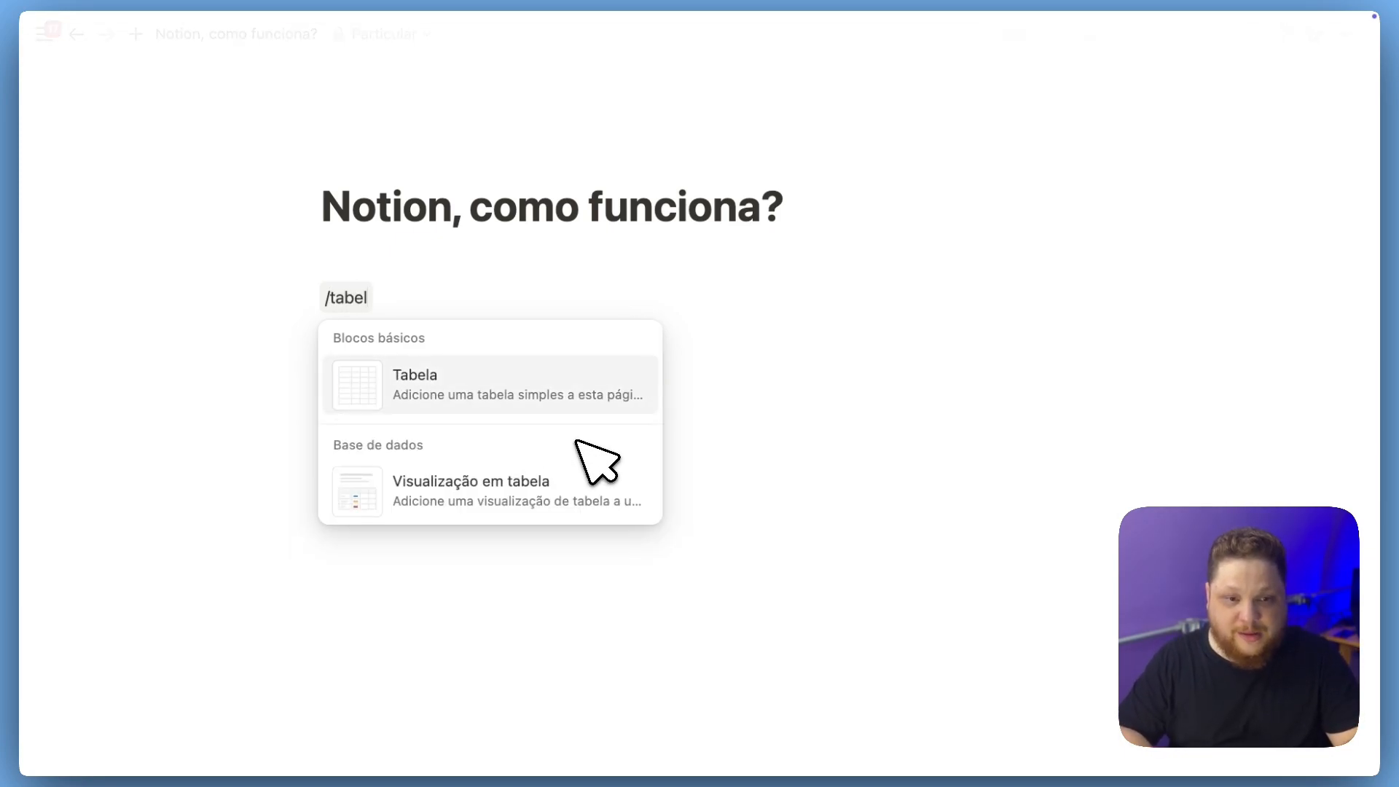
{"action": "left_click", "coordinate": [438, 489]}
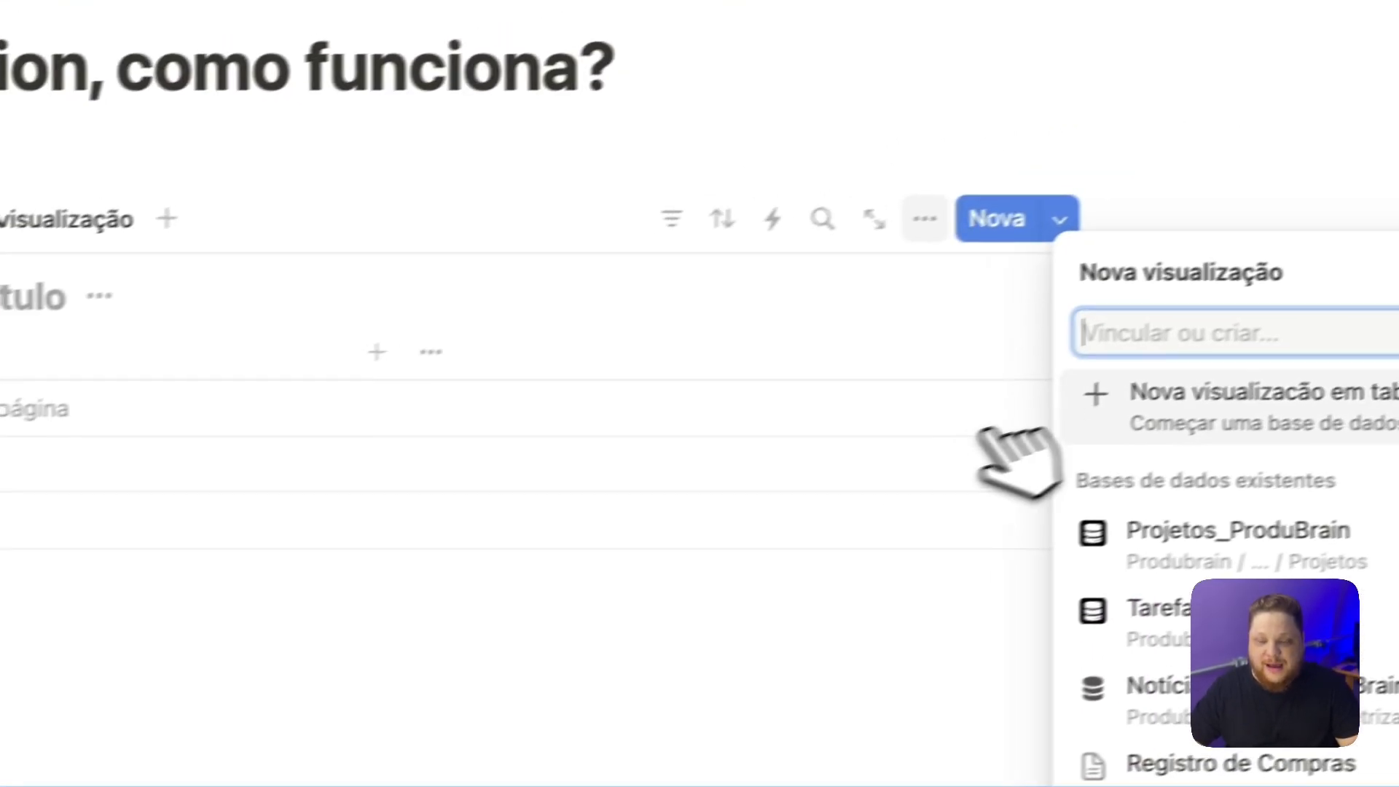
{"action": "left_click", "coordinate": [1187, 405]}
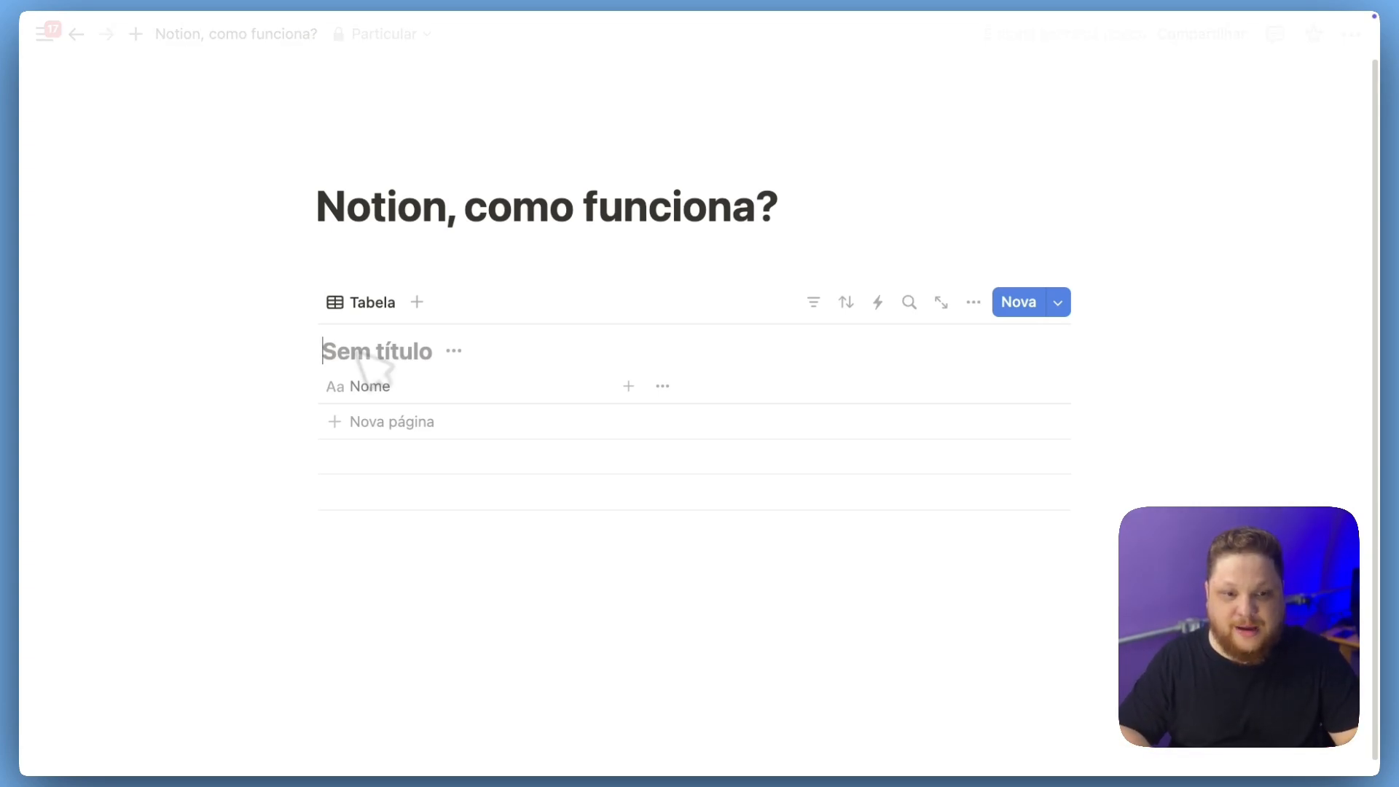
Title the new database Pokémon_Nome.
{"action": "key", "text": "BackSpace"}
{"action": "type", "text": "Pokémon_Nome"}
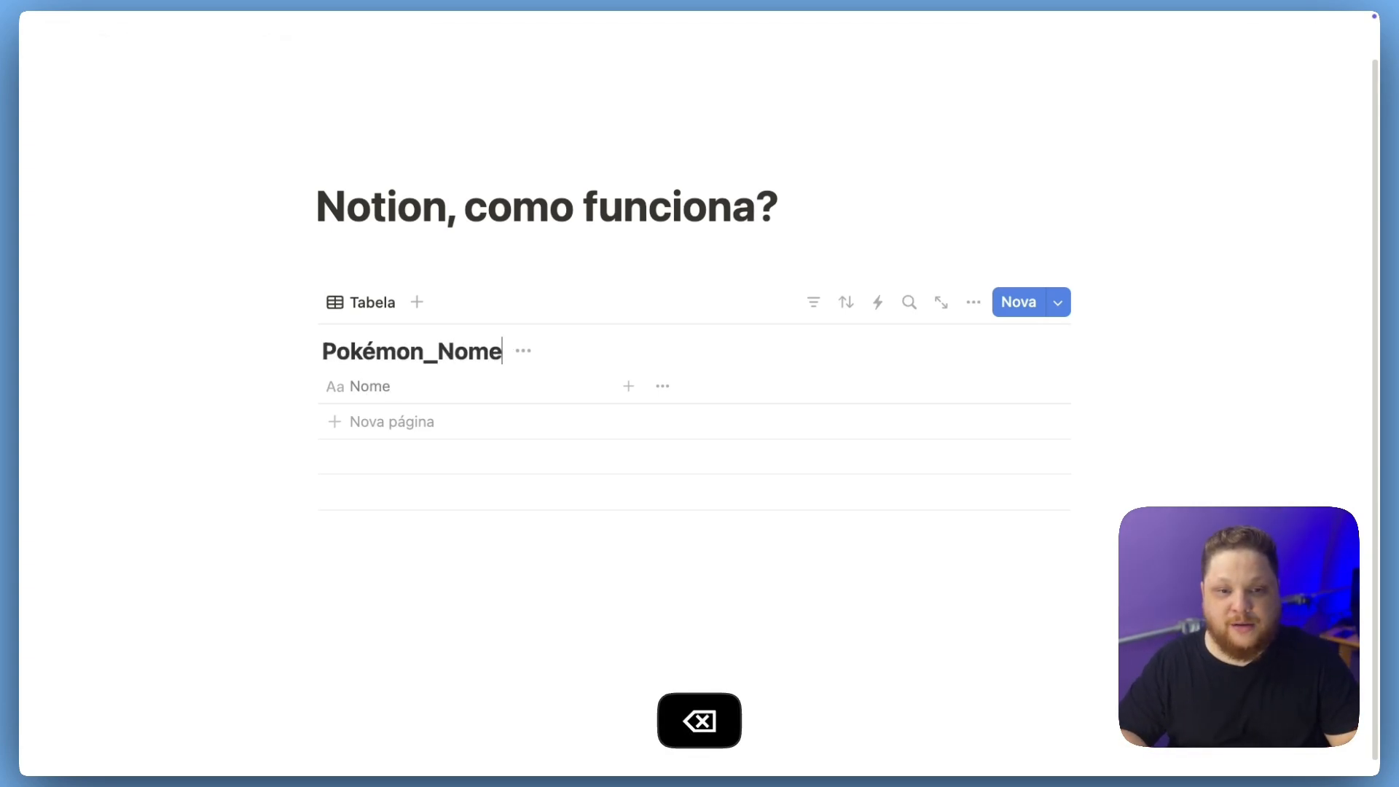
{"action": "left_click", "coordinate": [572, 269]}
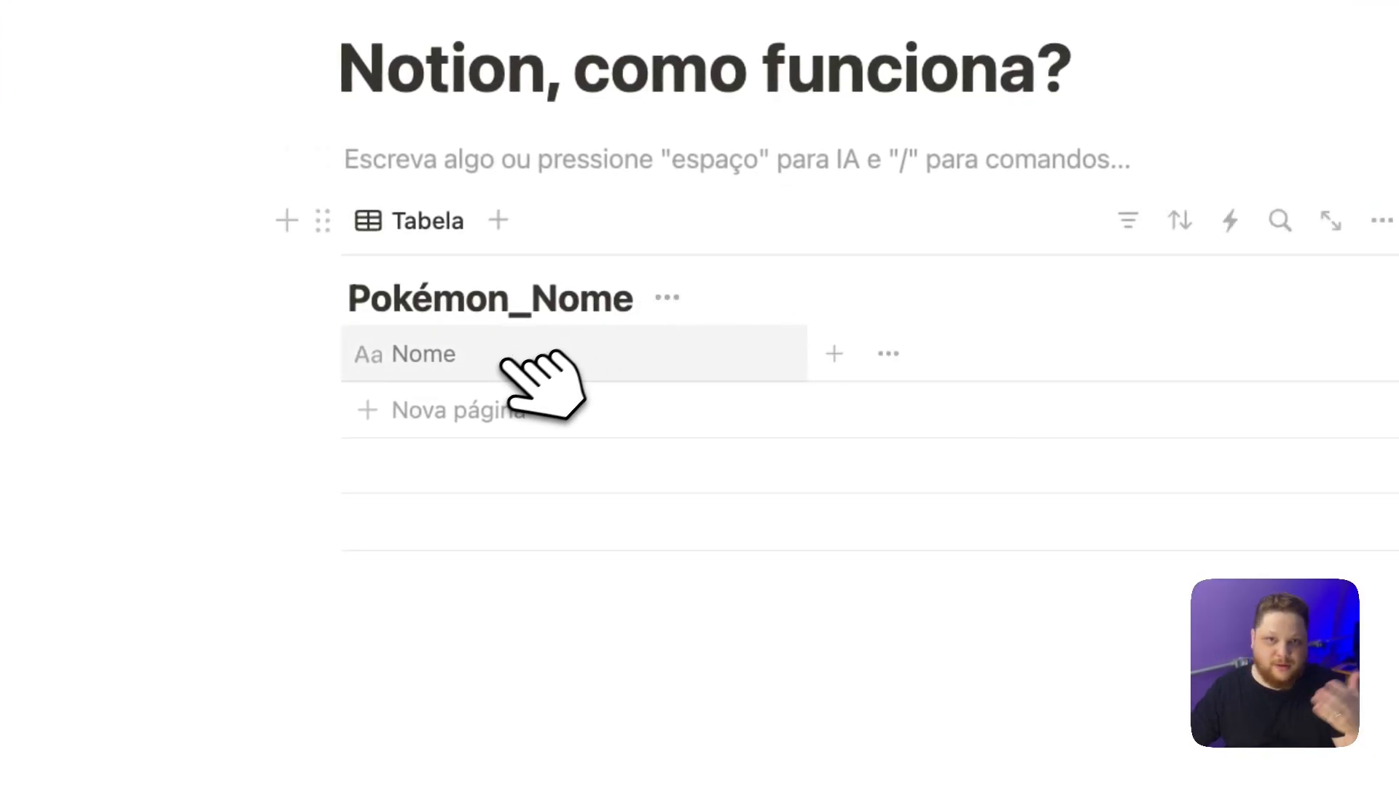
Add the entries Pikachu, Charmander, Bulbasauro, Mew and Mewtwo to the Pokémon_Nome database.
{"action": "left_click", "coordinate": [532, 414]}
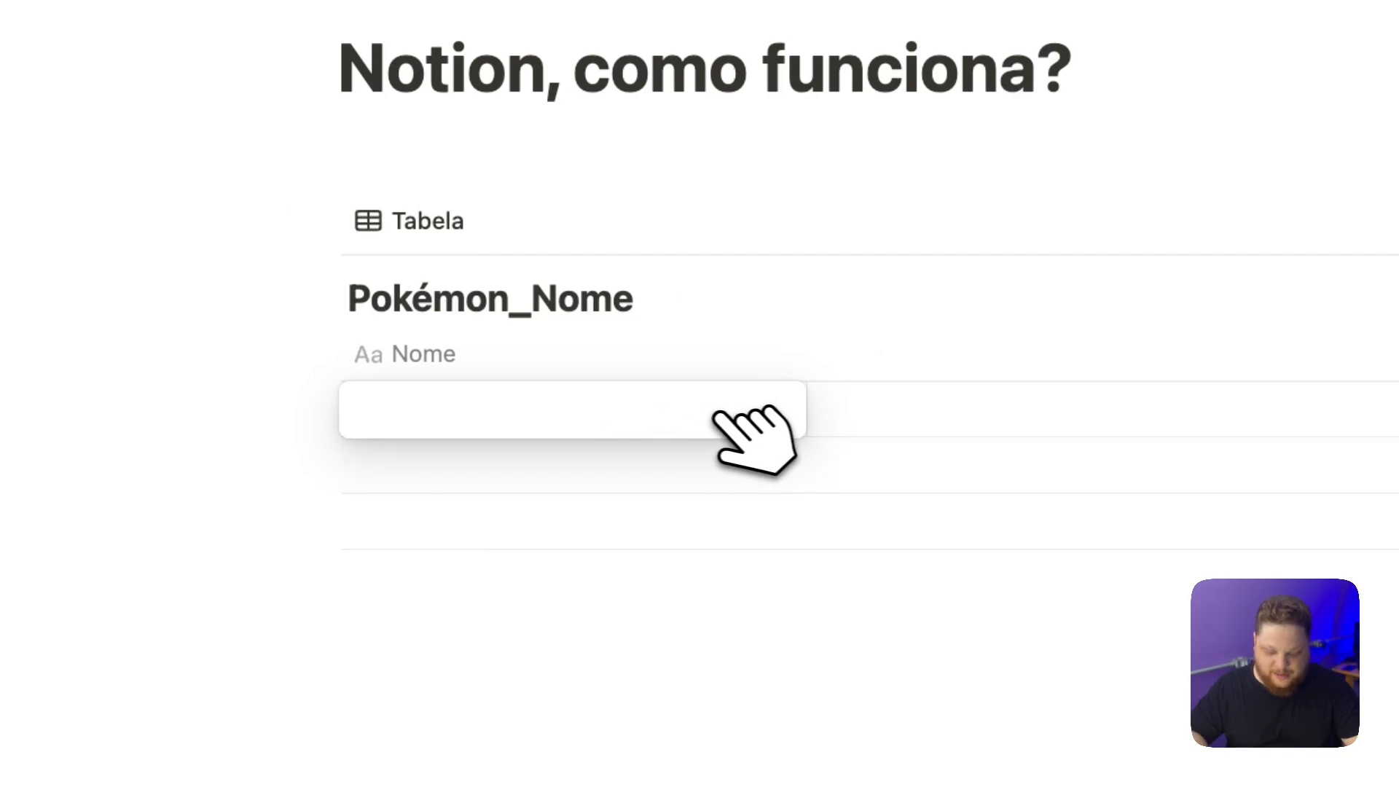
{"action": "type", "text": "Po"}
{"action": "key", "text": "BackSpace"}
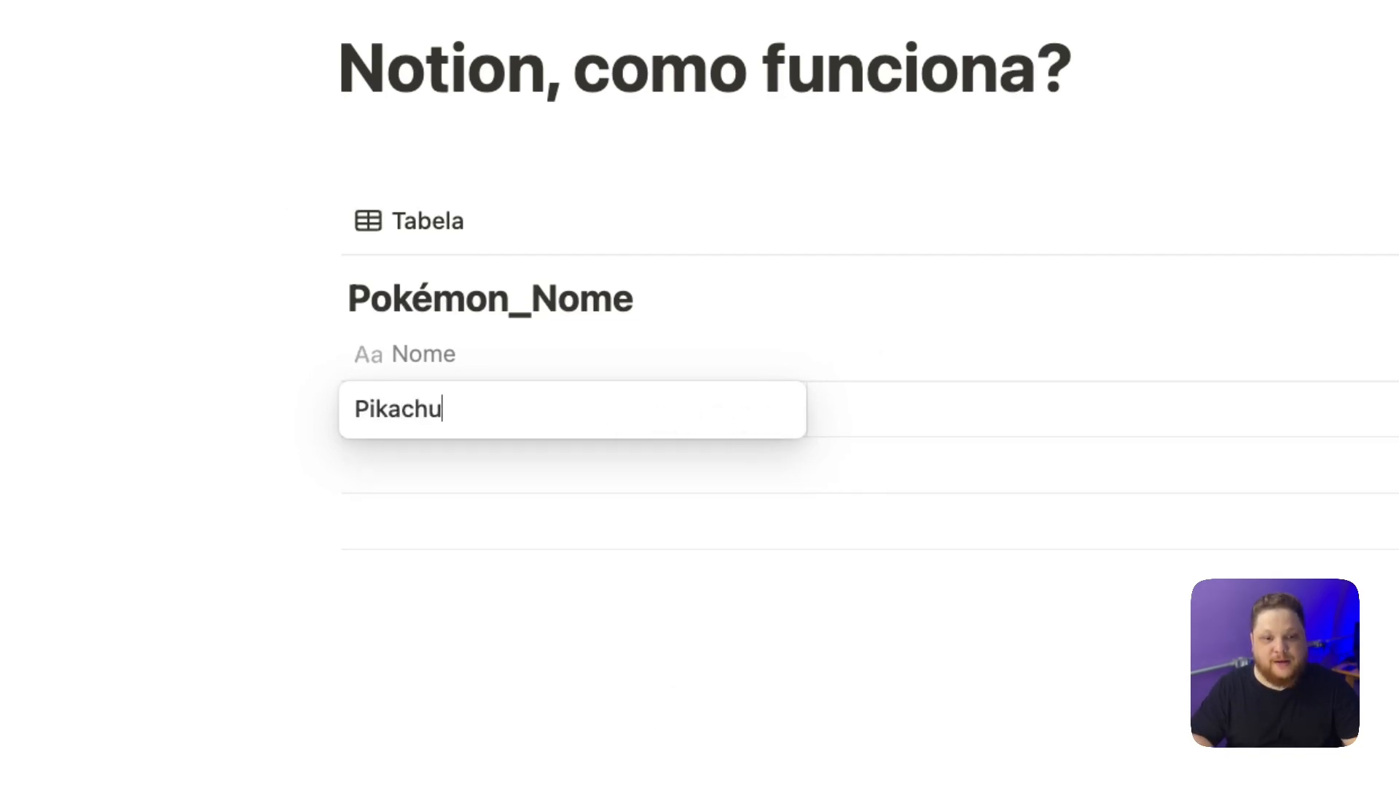
{"action": "key", "text": "Return"}
{"action": "left_click", "coordinate": [613, 459]}
{"action": "type", "text": "Charmander"}
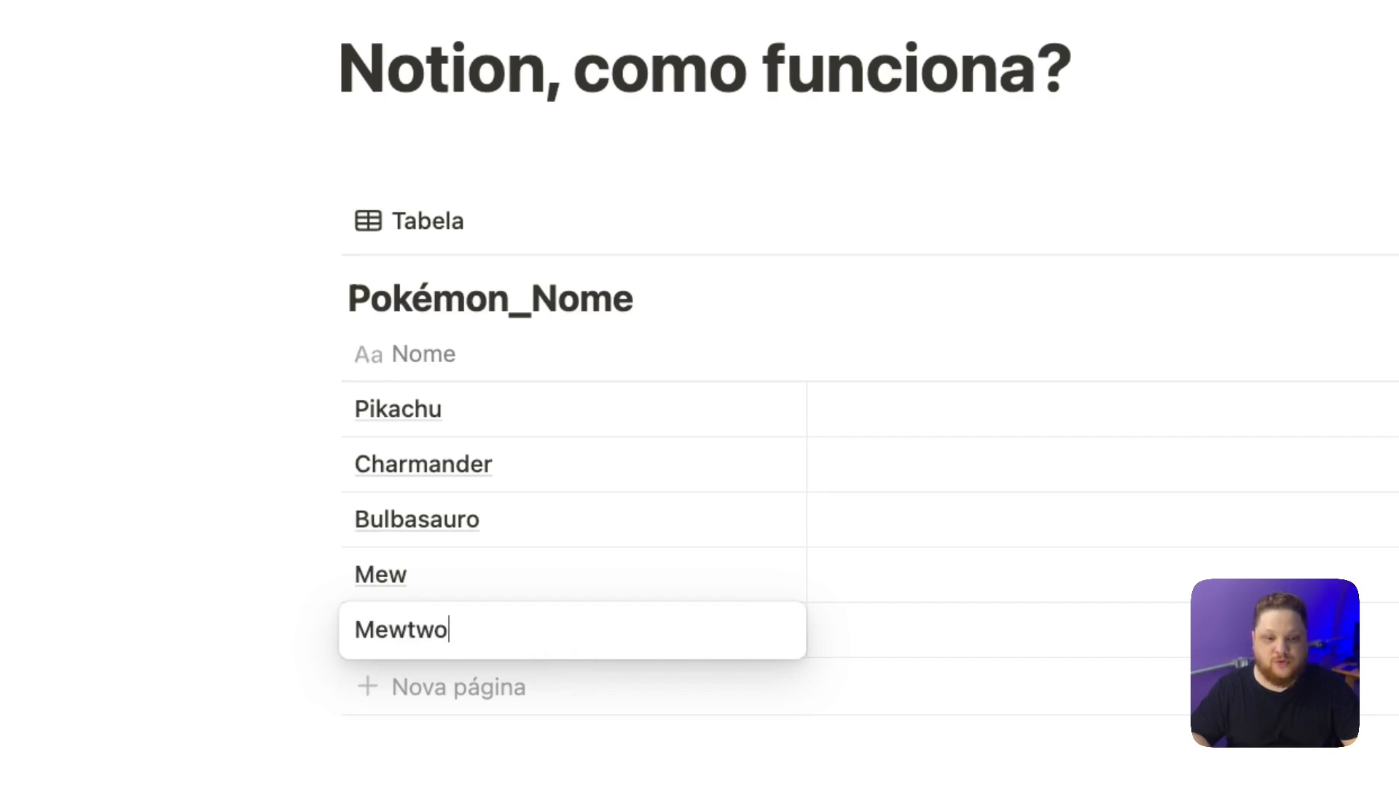
{"action": "key", "text": "Return"}
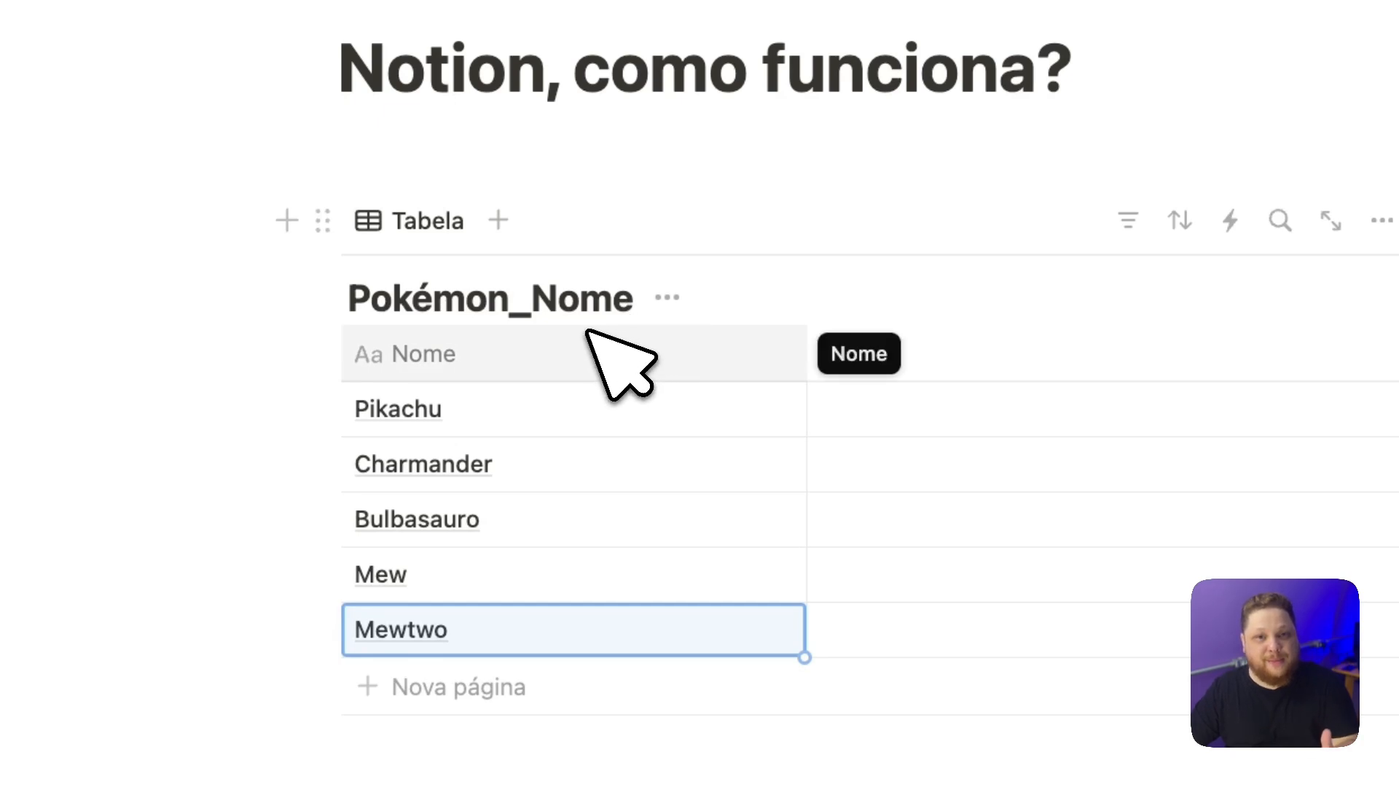
{"action": "left_click", "coordinate": [439, 302]}
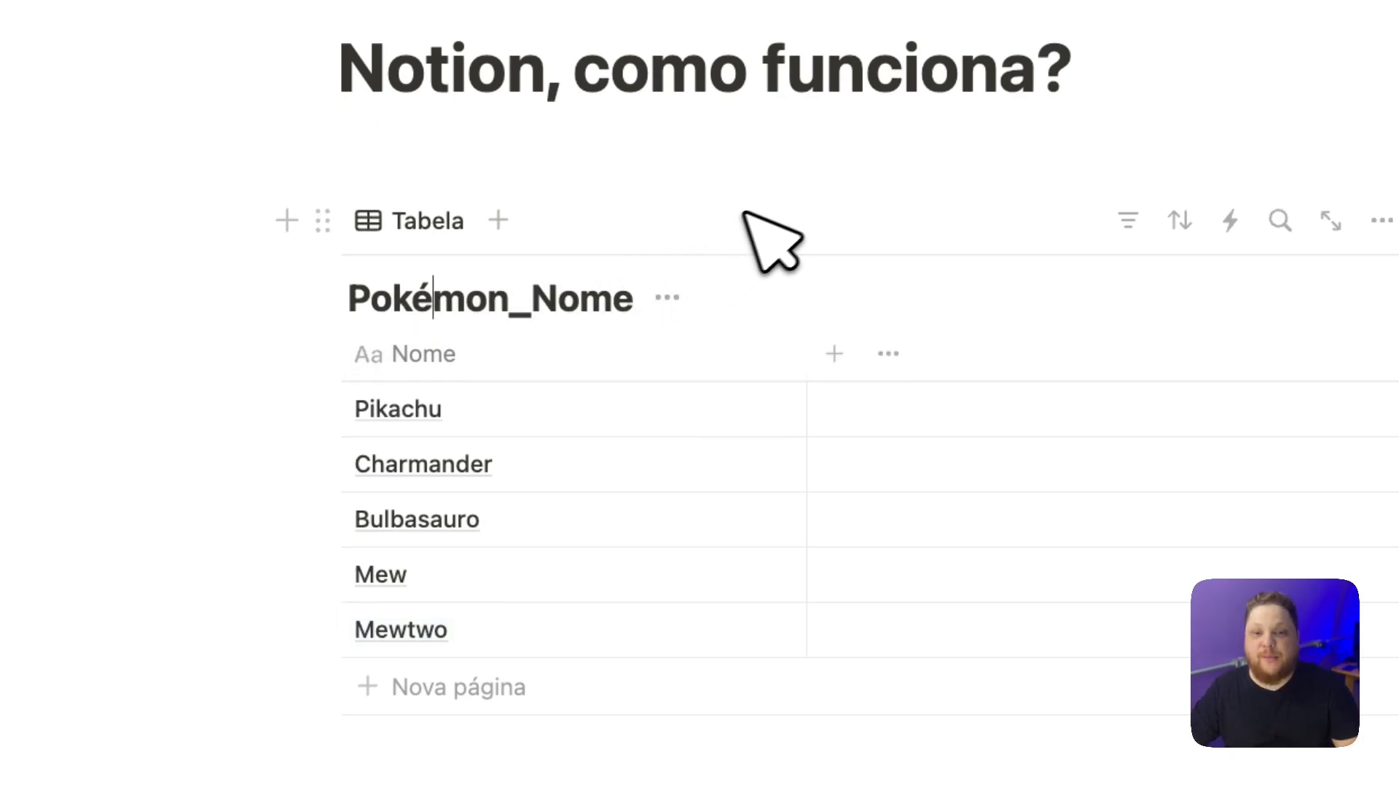
Insert a second table view with a new empty database below Pokémon_Nome and title it Pokémon_Tipo.
{"action": "scroll", "coordinate": [786, 211], "scroll_direction": "down", "scroll_amount": 5}
{"action": "left_click", "coordinate": [426, 612]}
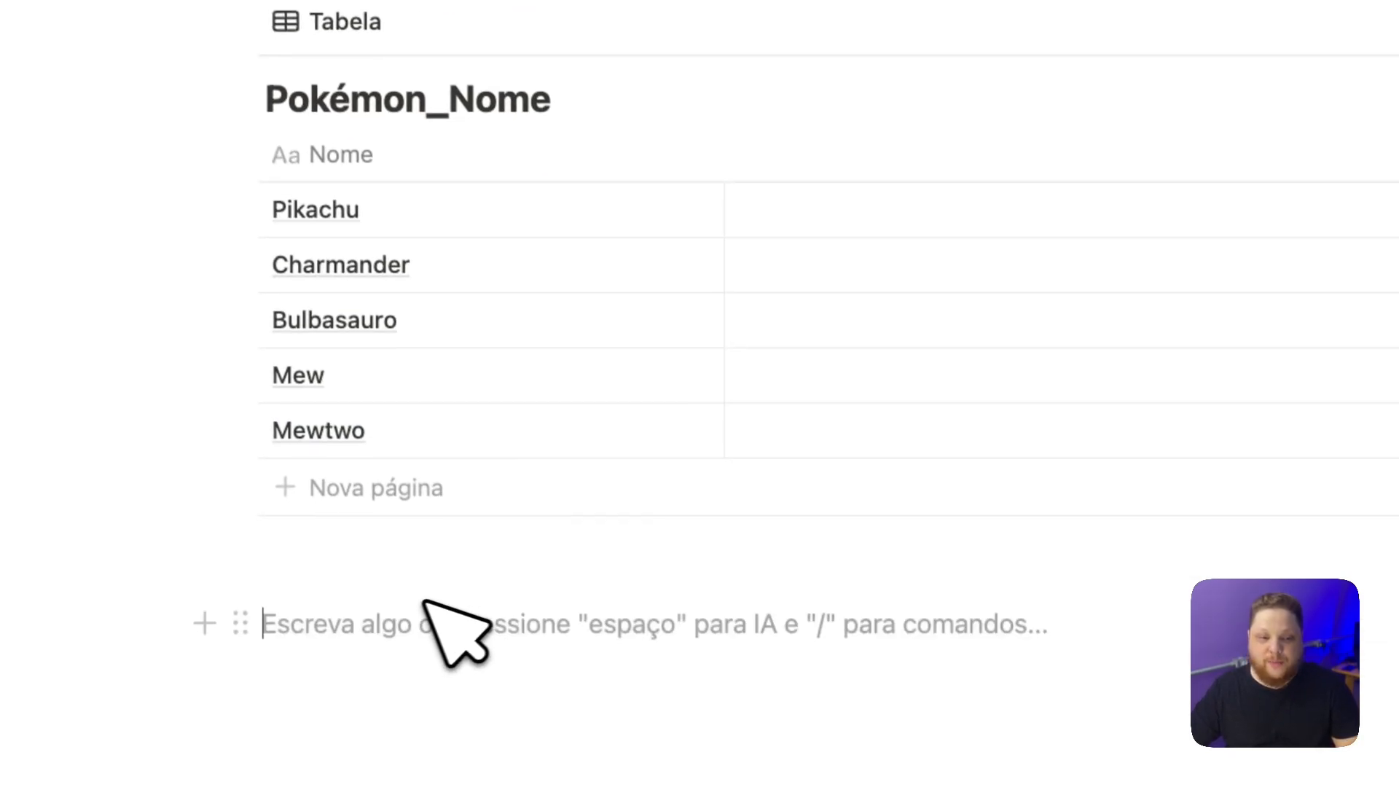
{"action": "type", "text": "/"}
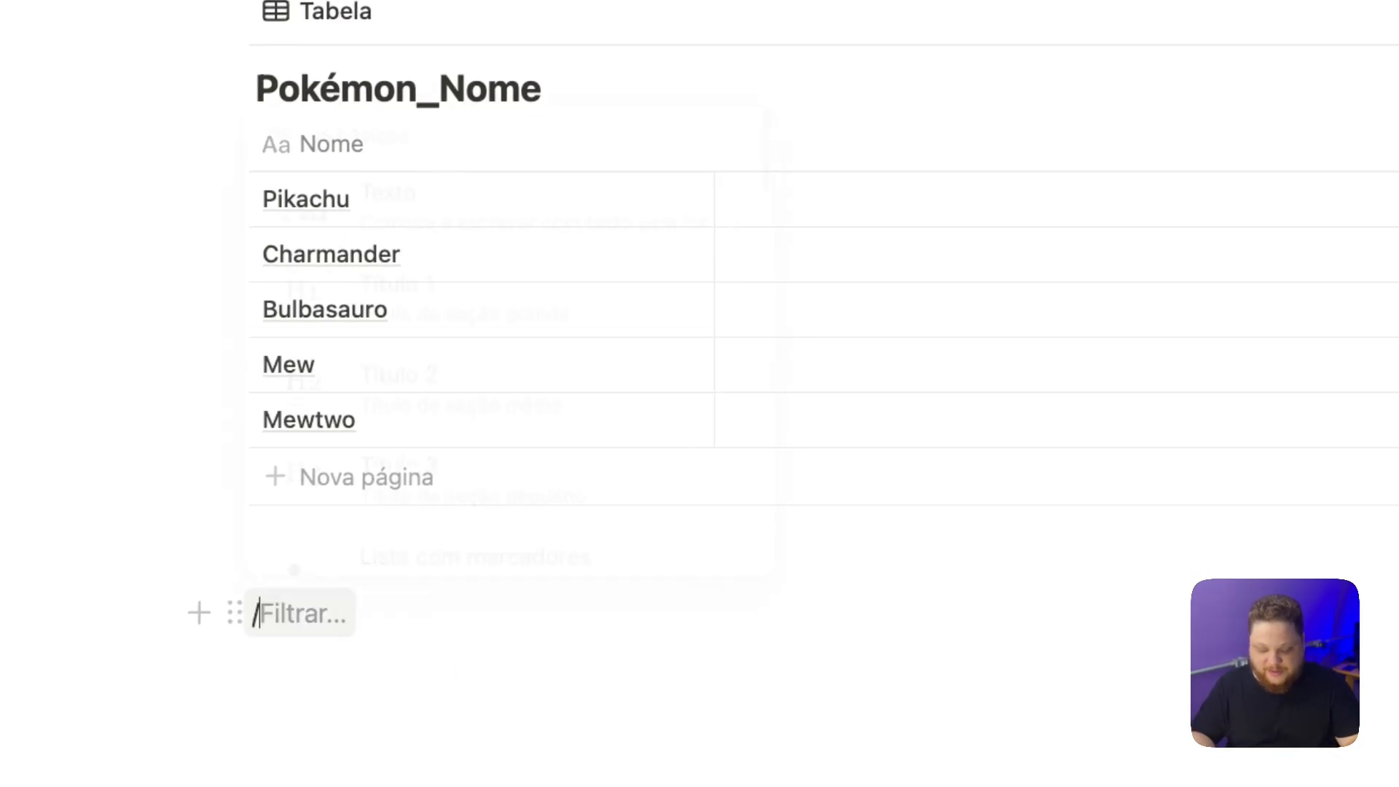
{"action": "type", "text": "tabela"}
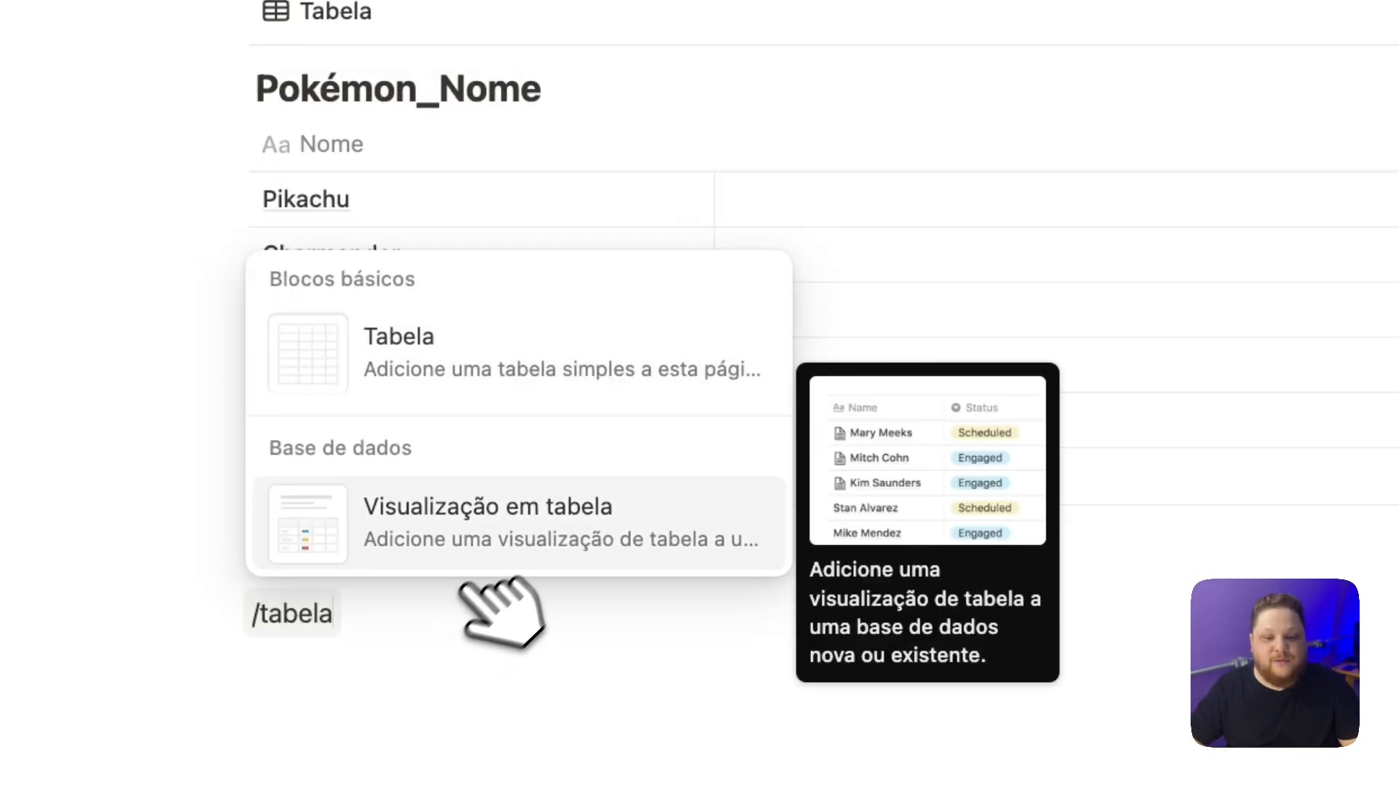
{"action": "left_click", "coordinate": [510, 530]}
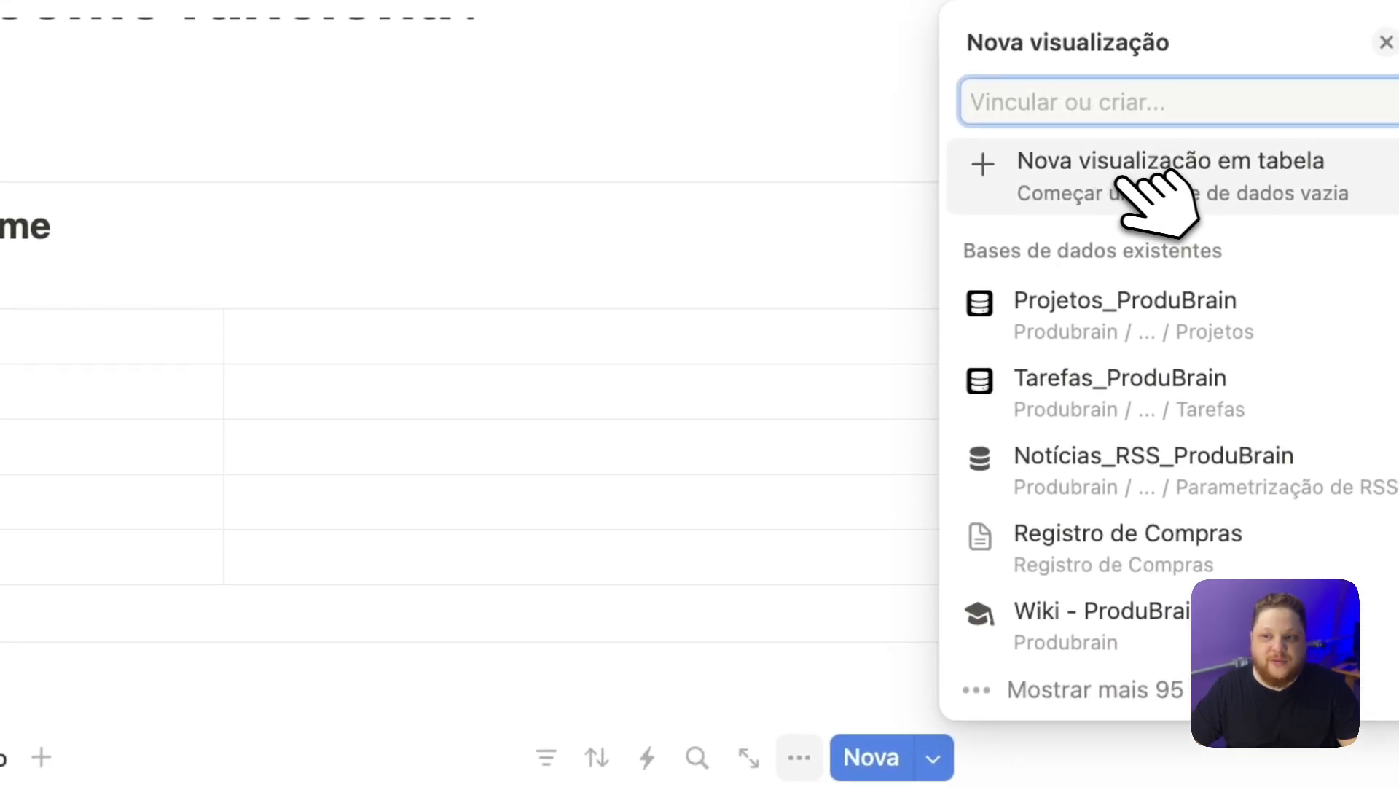
{"action": "left_click", "coordinate": [1168, 175]}
{"action": "type", "text": "P"}
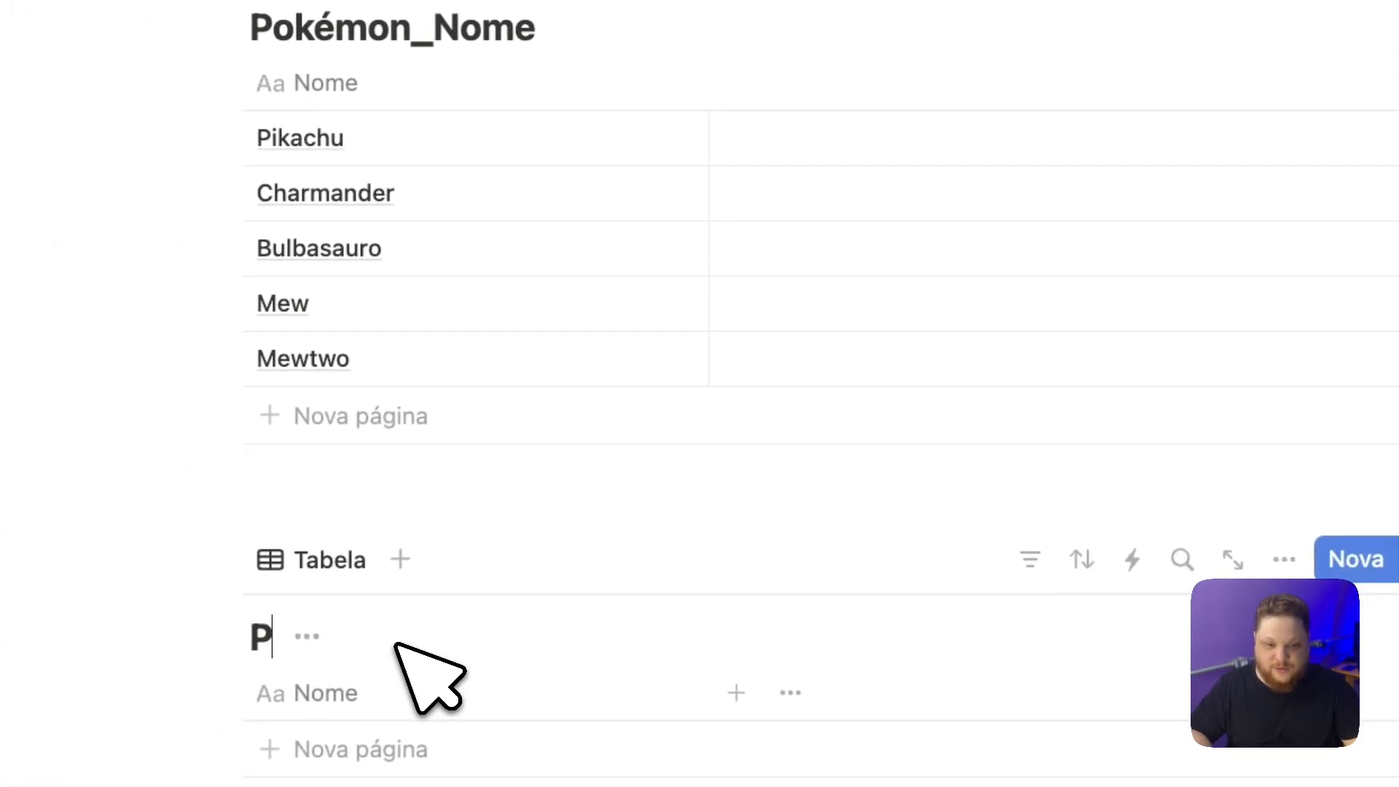
{"action": "type", "text": "okémon_T"}
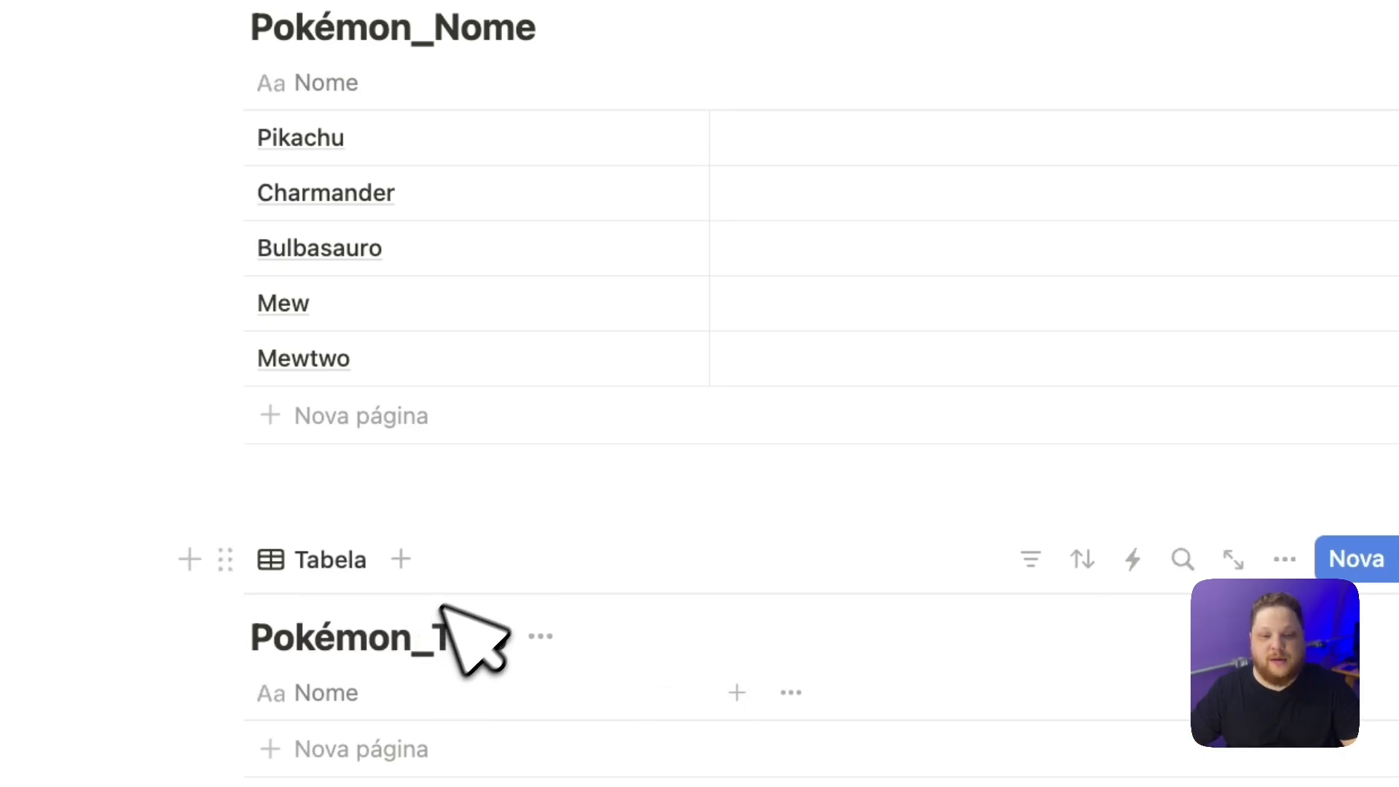
Add the entries Fogo, Água, Gelo, Terra, Elétrico and Psíquico to the Pokémon_Tipo database.
{"action": "left_click", "coordinate": [379, 749]}
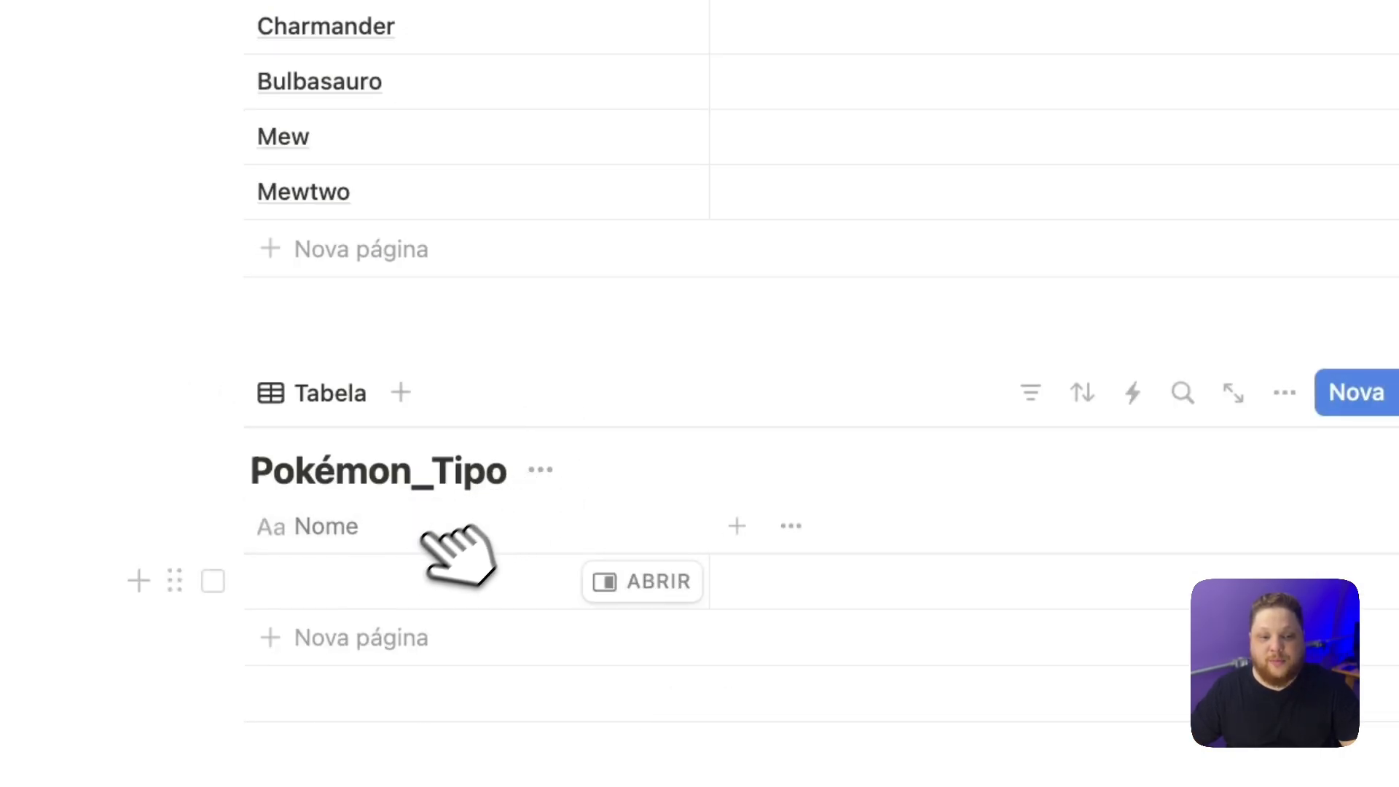
{"action": "type", "text": "Fogo"}
{"action": "key", "text": "Return"}
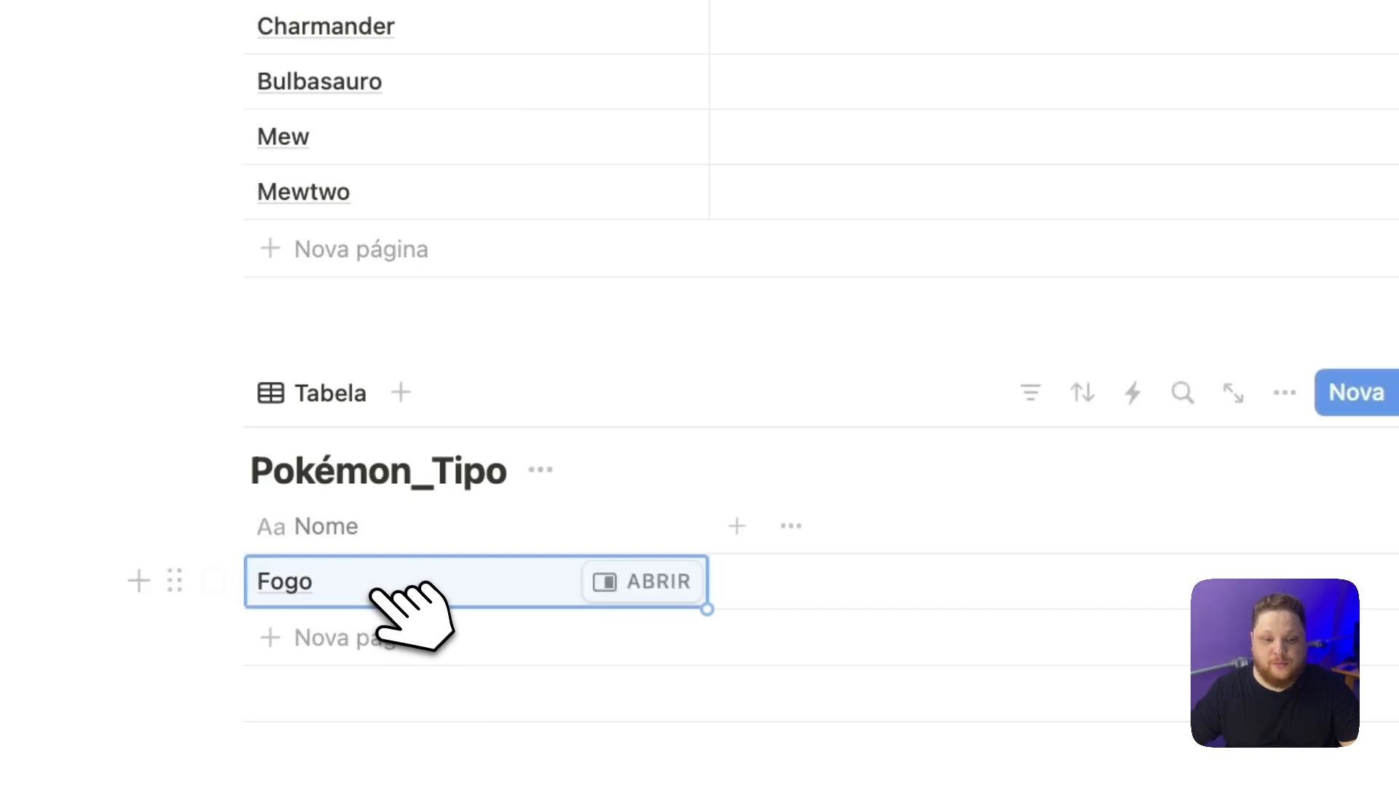
{"action": "left_click", "coordinate": [375, 637]}
{"action": "type", "text": "Águia"}
{"action": "key", "text": "BackSpace"}
{"action": "key", "text": "BackSpace"}
{"action": "type", "text": "a"}
{"action": "key", "text": "Return"}
{"action": "left_click", "coordinate": [412, 690]}
{"action": "type", "text": "Gelo"}
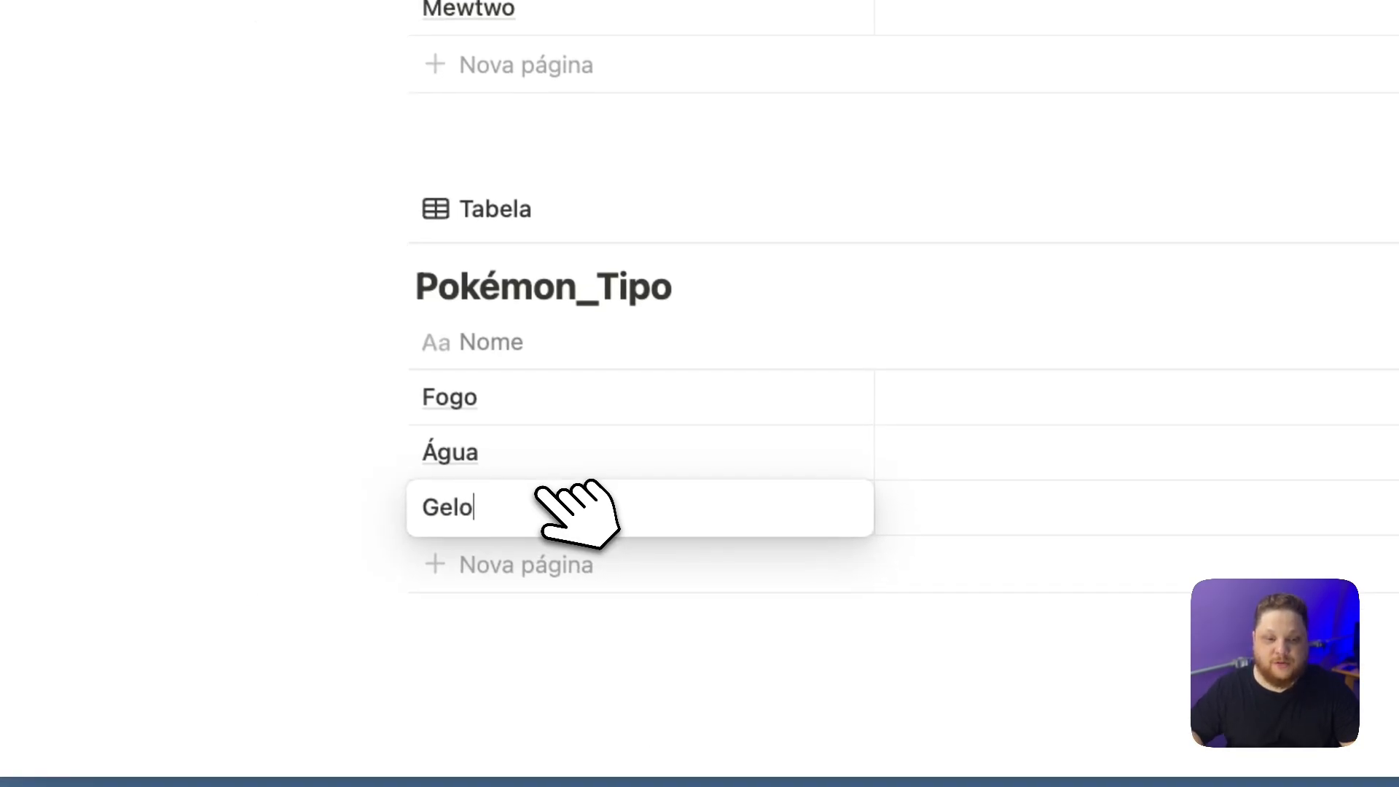
{"action": "left_click", "coordinate": [427, 754]}
{"action": "type", "text": "Terra"}
{"action": "key", "text": "Return"}
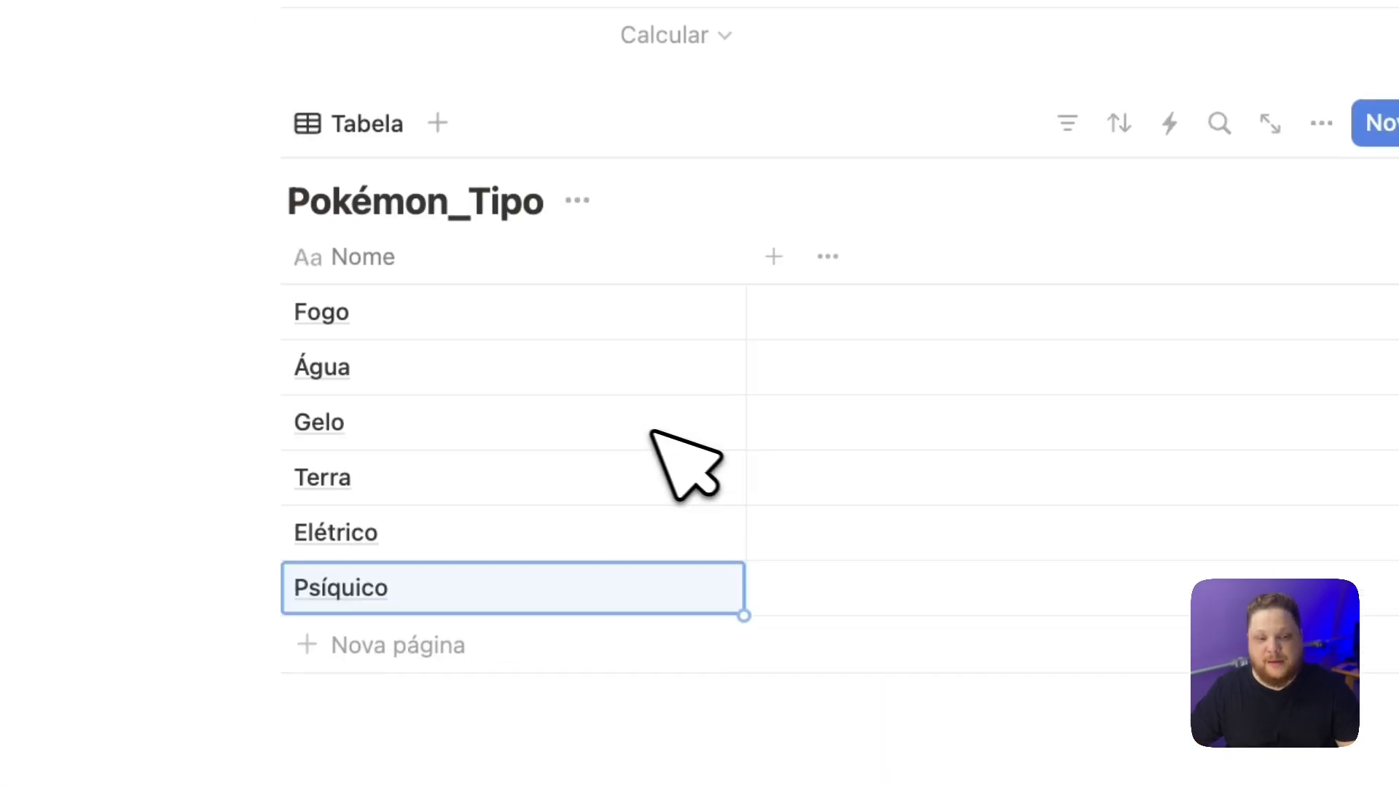
Add a two-way relation property to Pokémon_Nome that links to the Pokémon_Tipo database, with no limit.
{"action": "scroll", "coordinate": [650, 432], "scroll_direction": "up", "scroll_amount": 4}
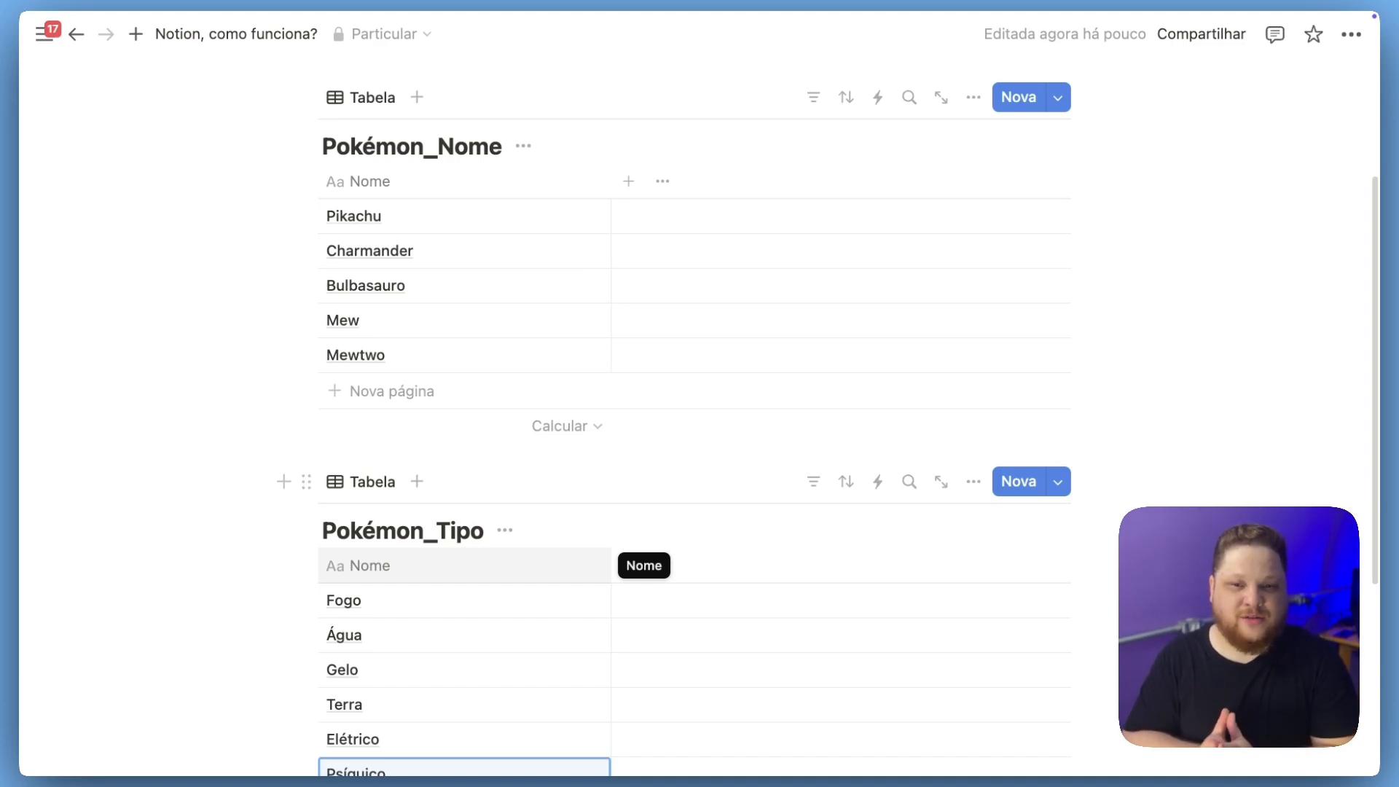
{"action": "left_click", "coordinate": [628, 182]}
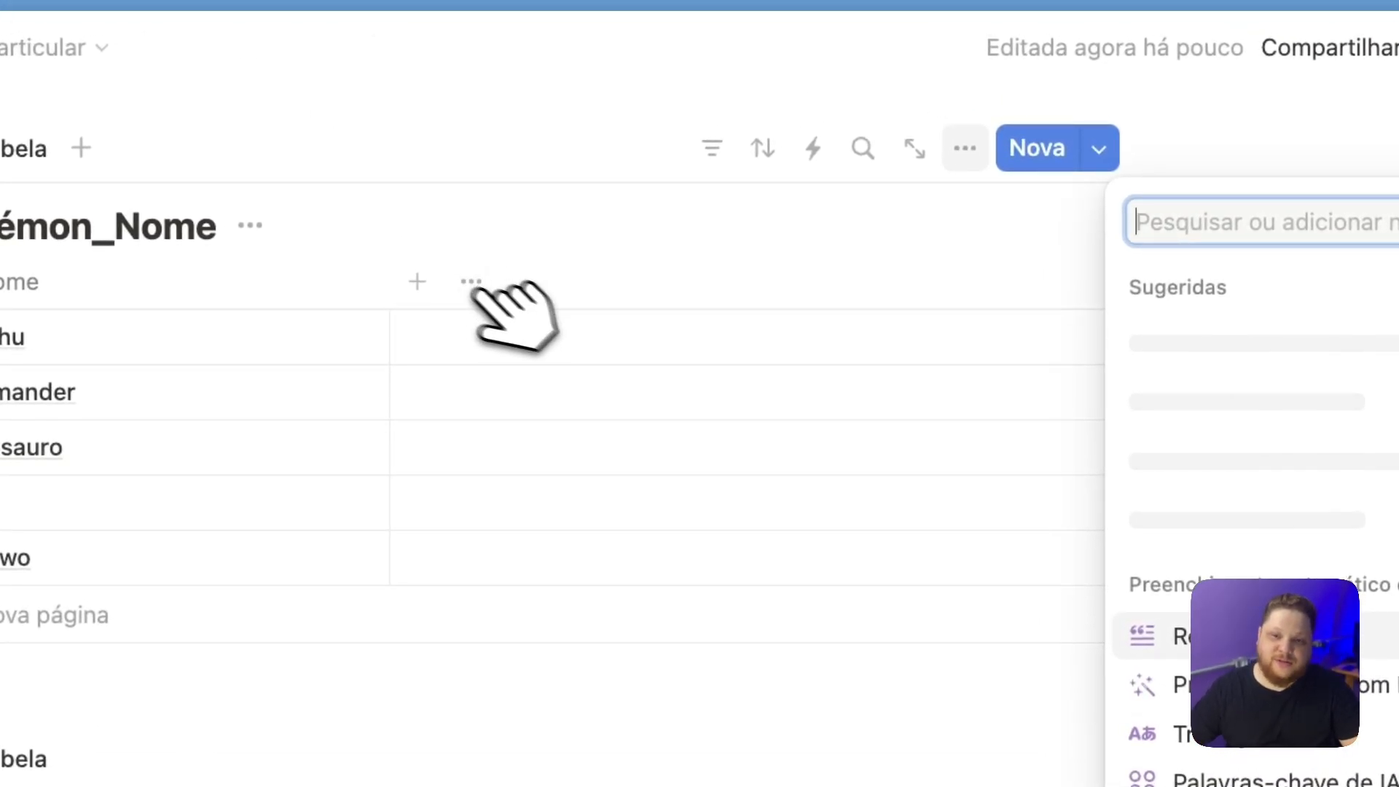
{"action": "scroll", "coordinate": [1268, 520], "scroll_direction": "down", "scroll_amount": 10}
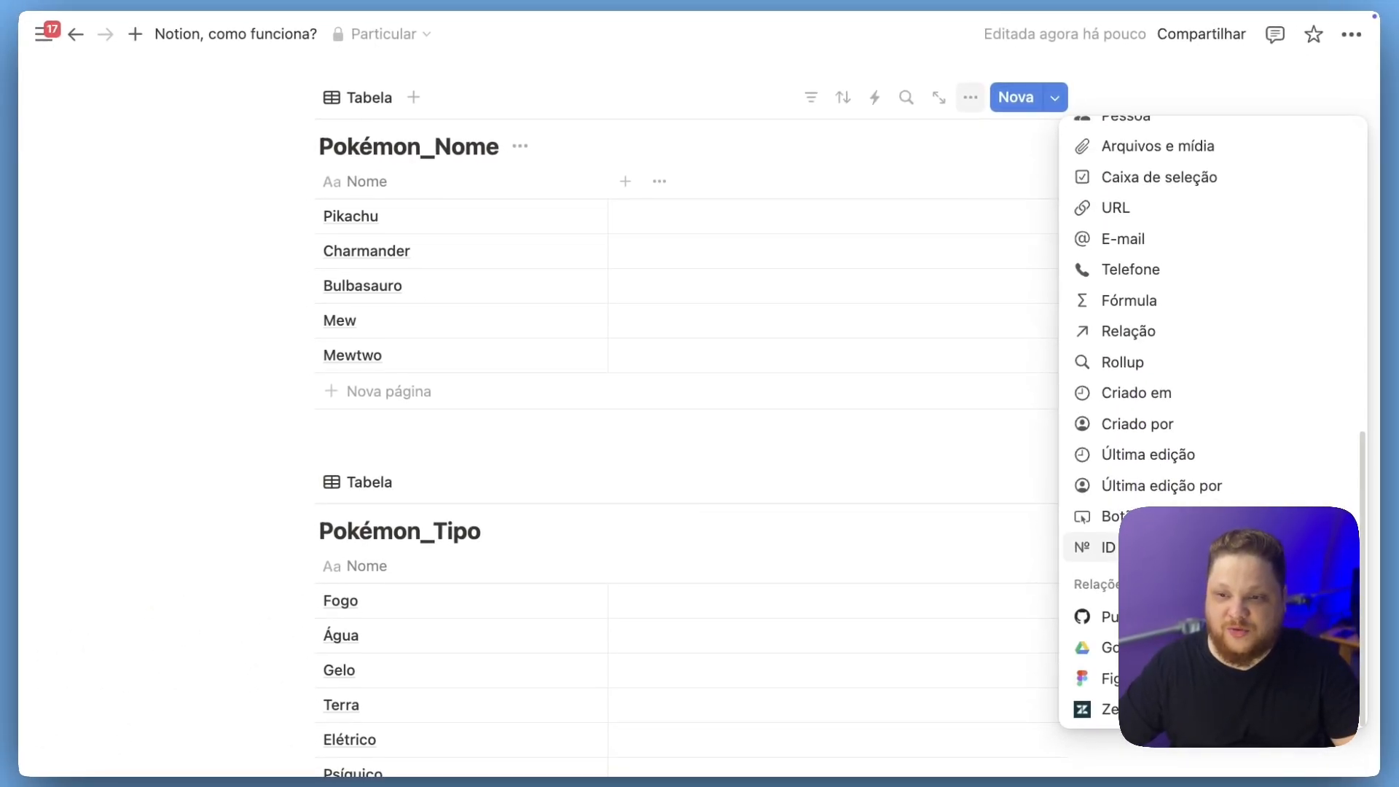
{"action": "left_click", "coordinate": [1158, 336]}
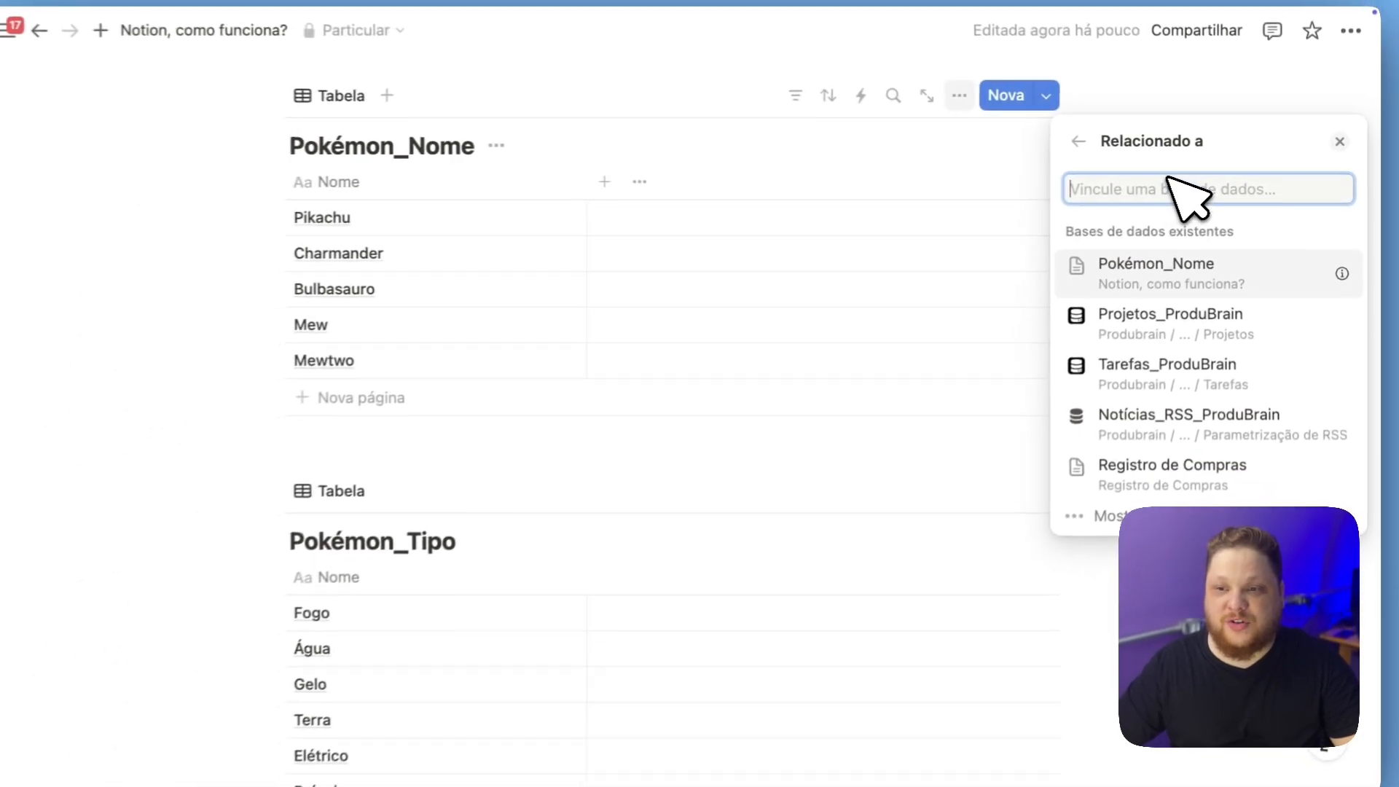
{"action": "type", "text": "Pok"}
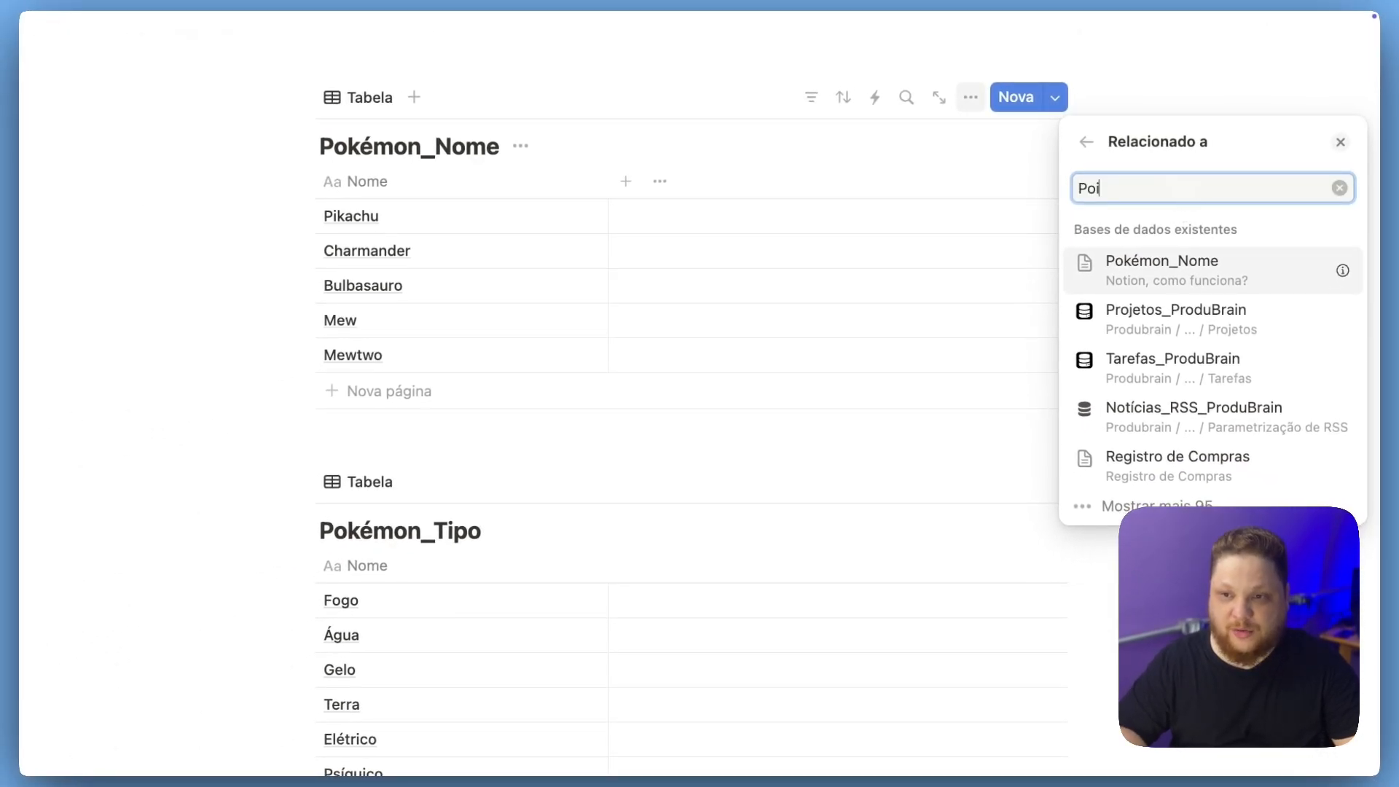
{"action": "key", "text": "BackSpace"}
{"action": "type", "text": "kemon_"}
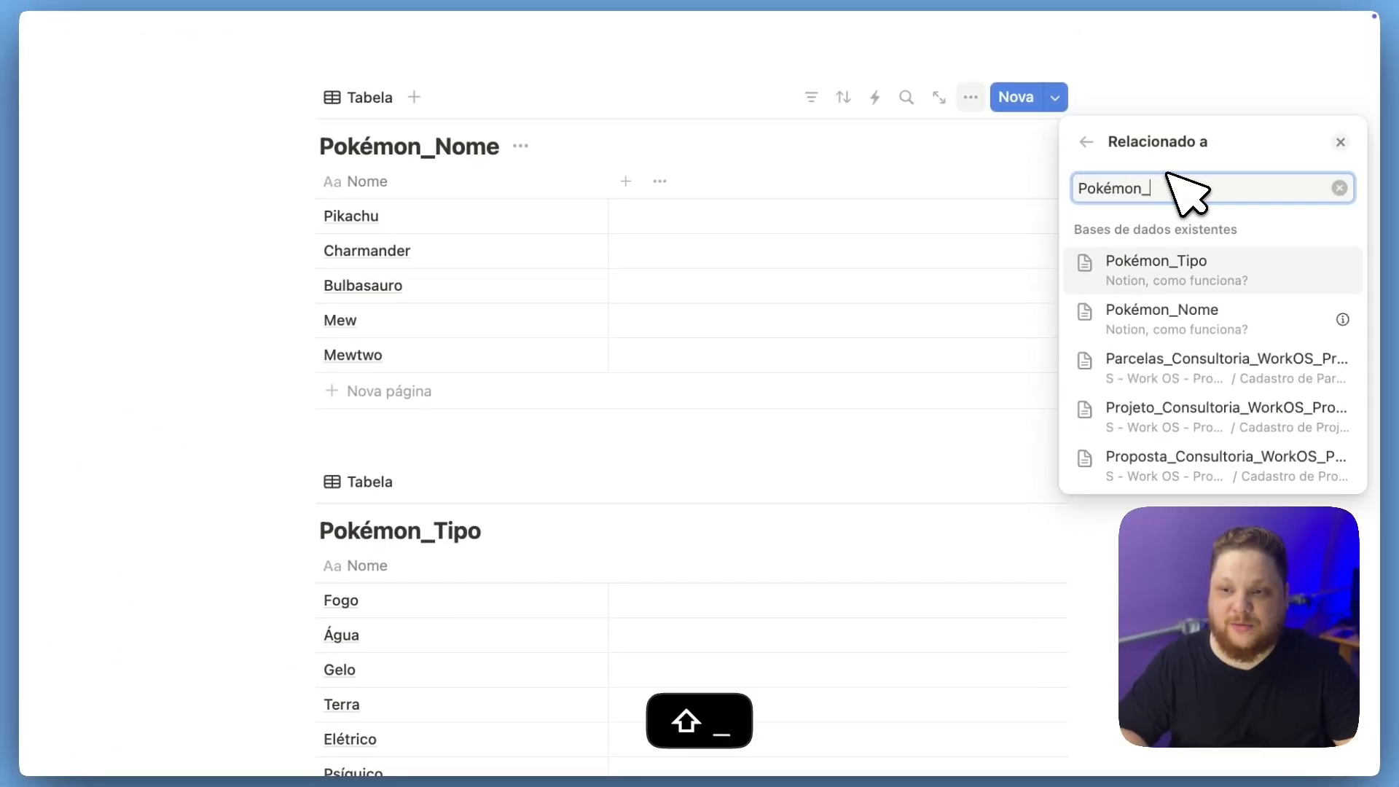
{"action": "left_click", "coordinate": [1143, 320]}
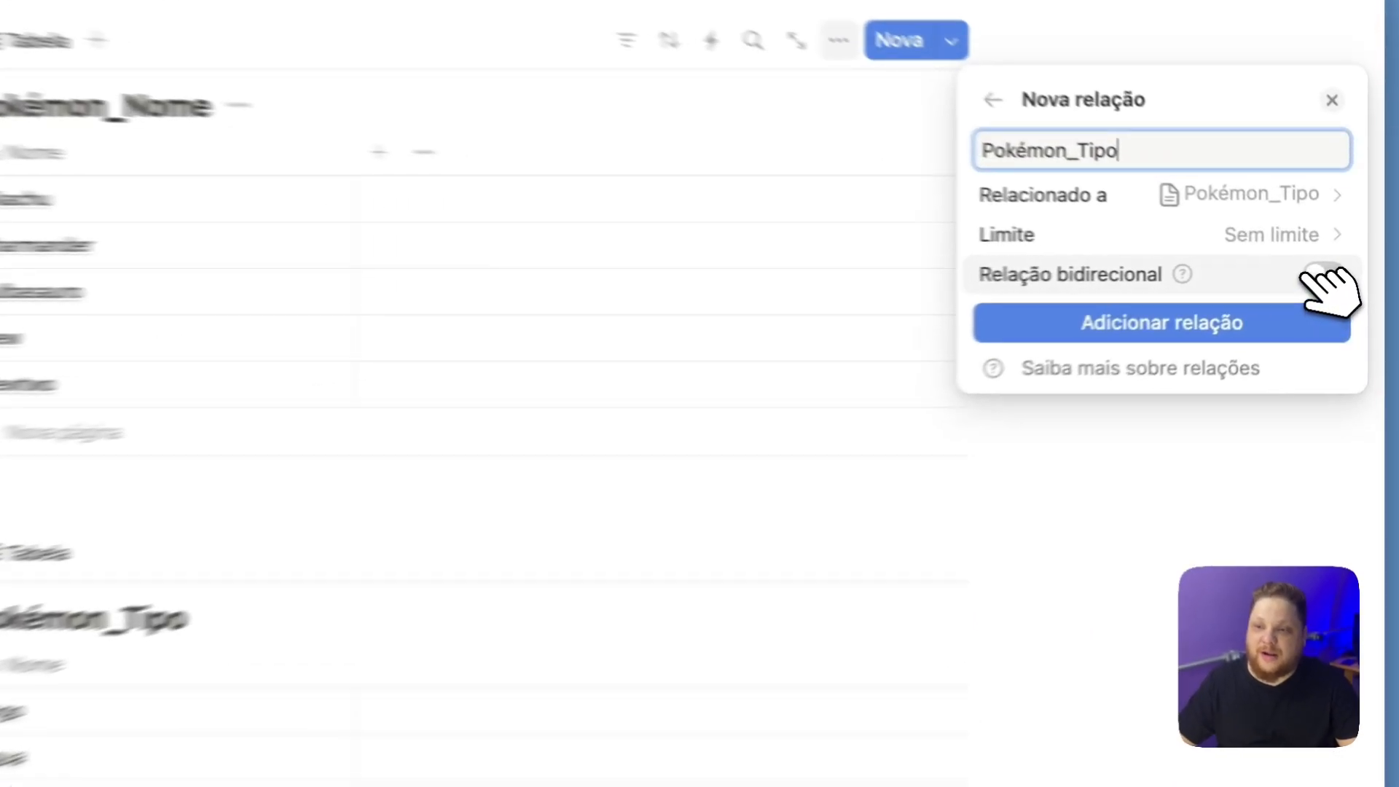
{"action": "left_click", "coordinate": [1325, 277]}
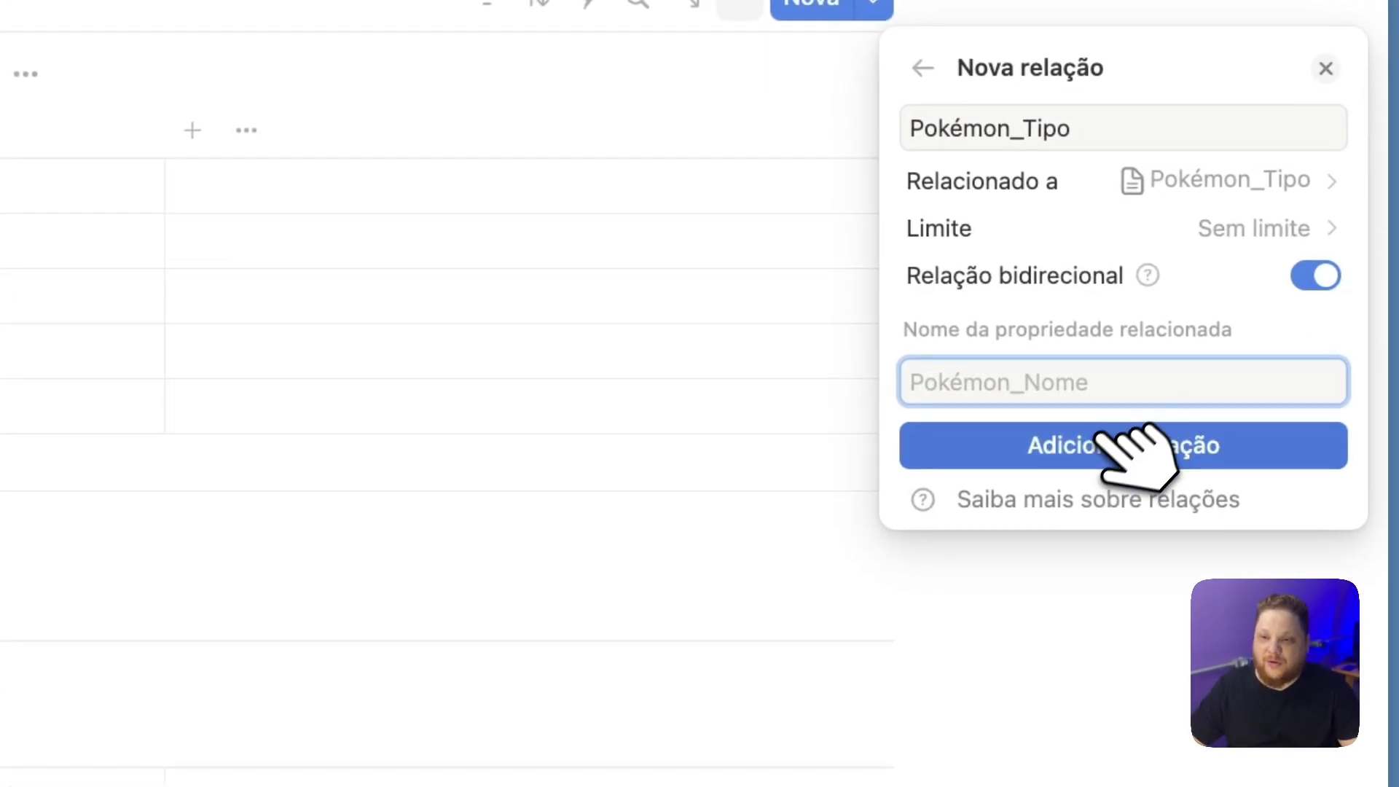
{"action": "left_click", "coordinate": [1093, 455]}
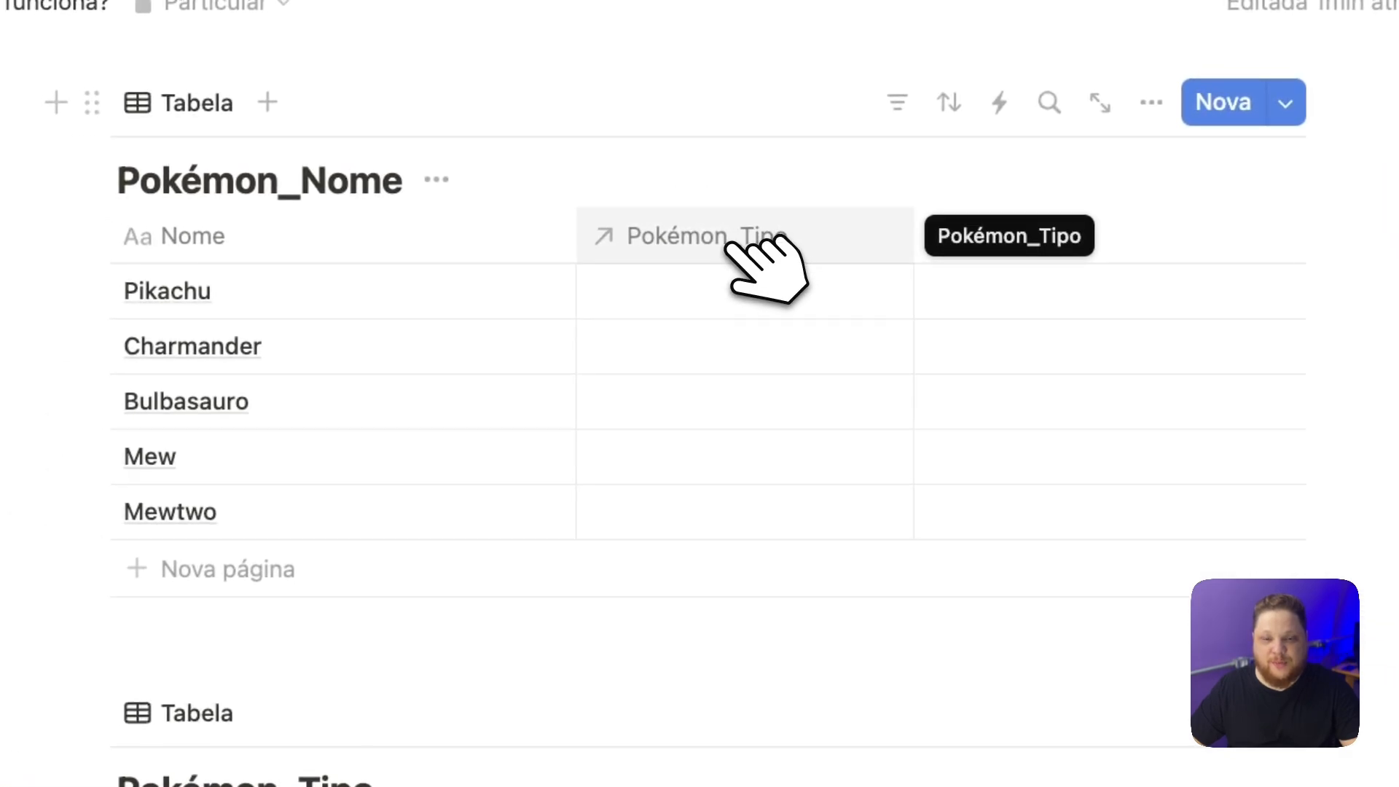
Examine which pages can be linked in the new relation cells of Pokémon_Nome and Pokémon_Tipo.
{"action": "left_click", "coordinate": [711, 290]}
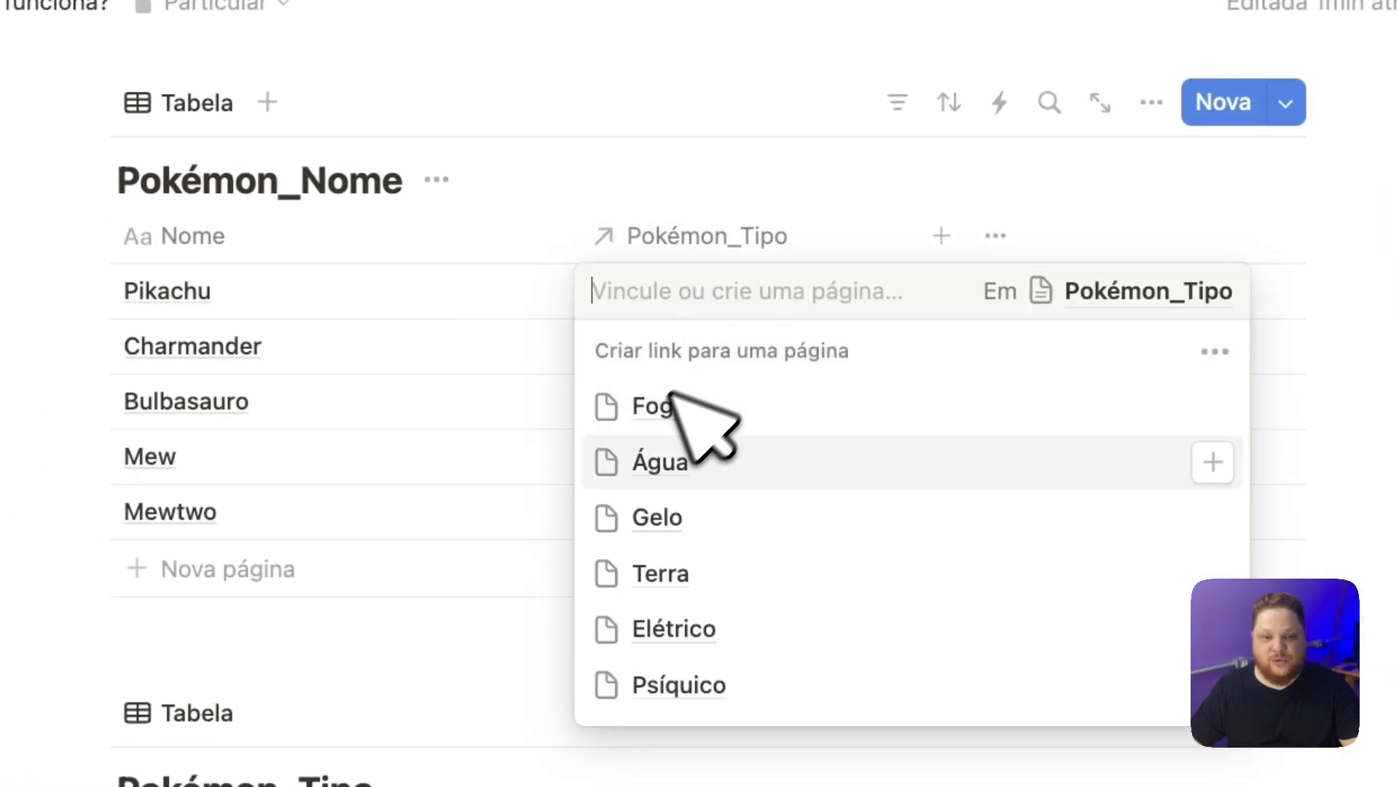
{"action": "key", "text": "Escape"}
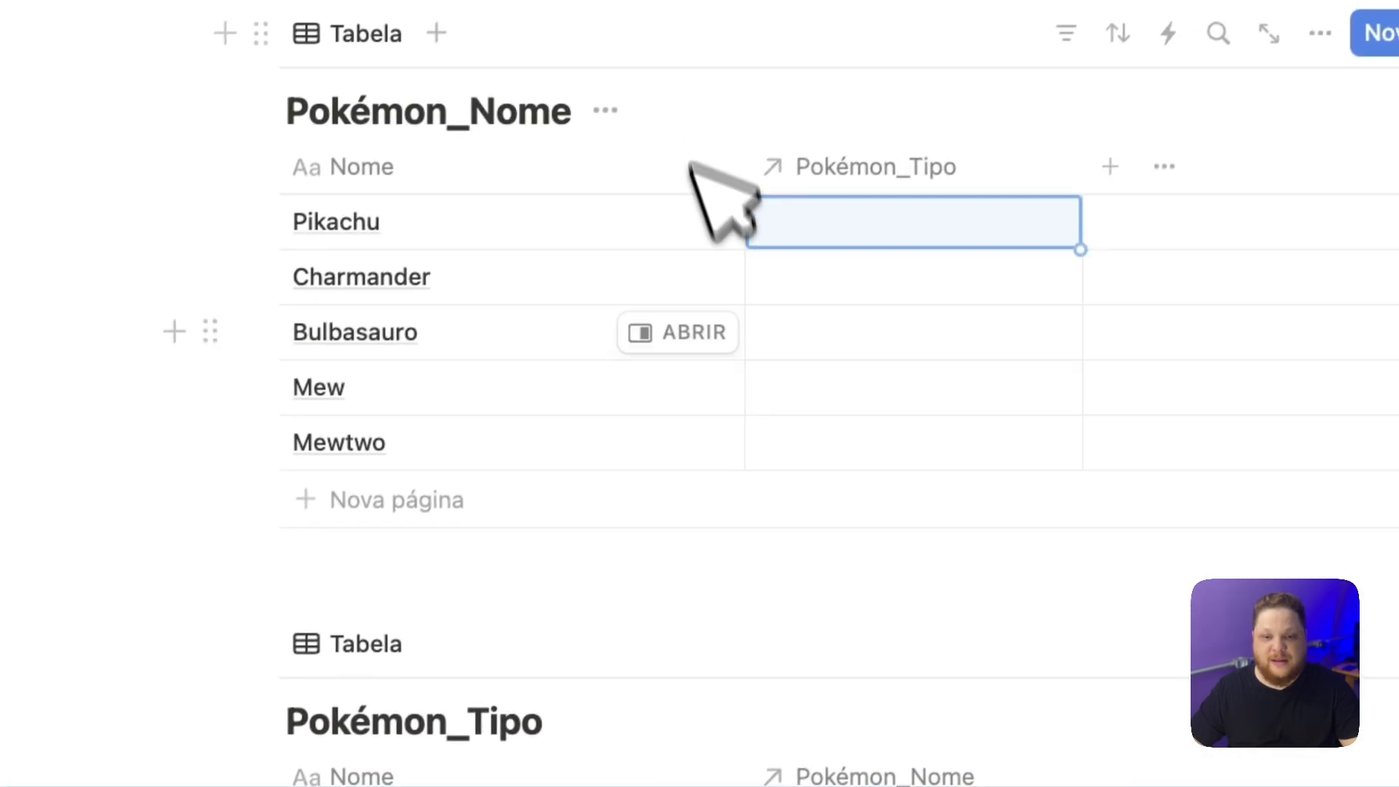
{"action": "left_click", "coordinate": [881, 569]}
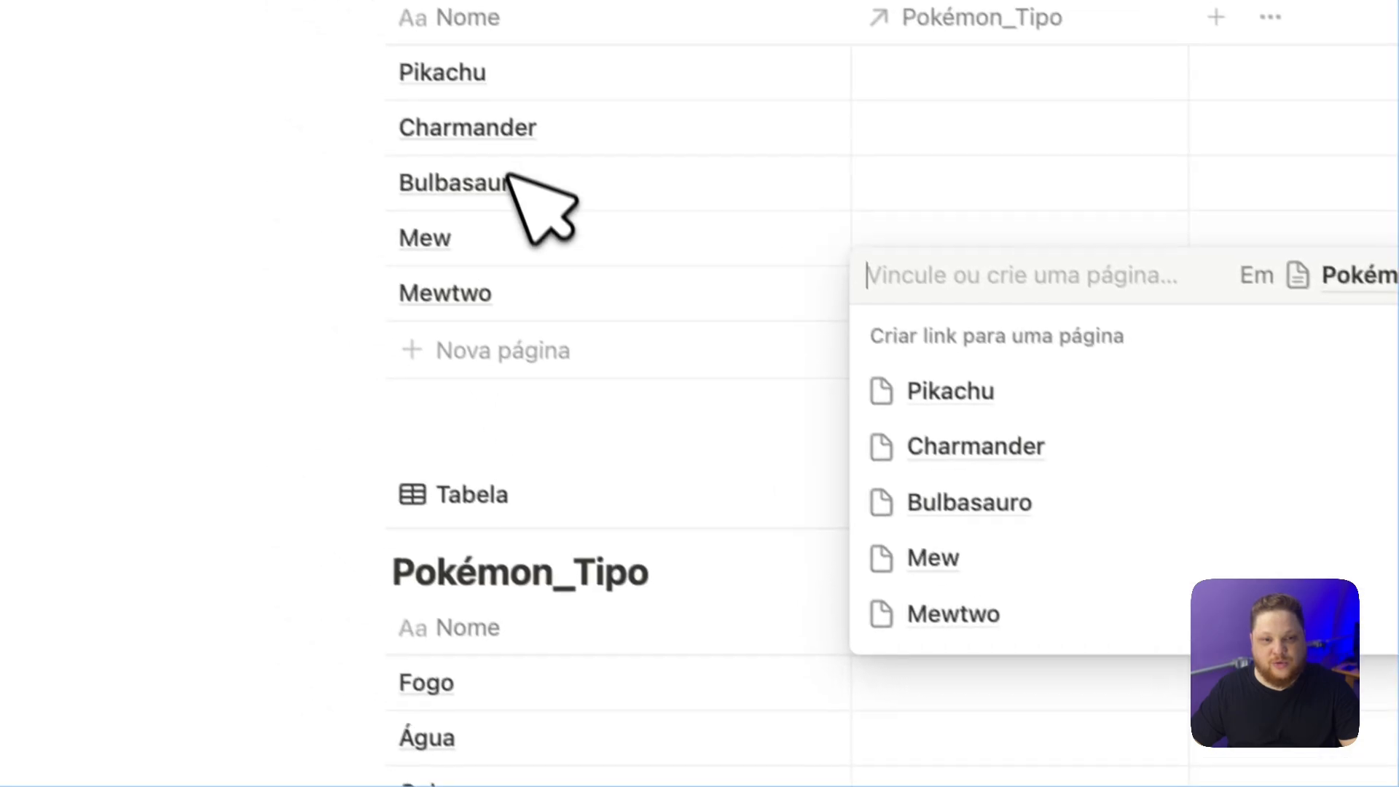
{"action": "left_click", "coordinate": [358, 263]}
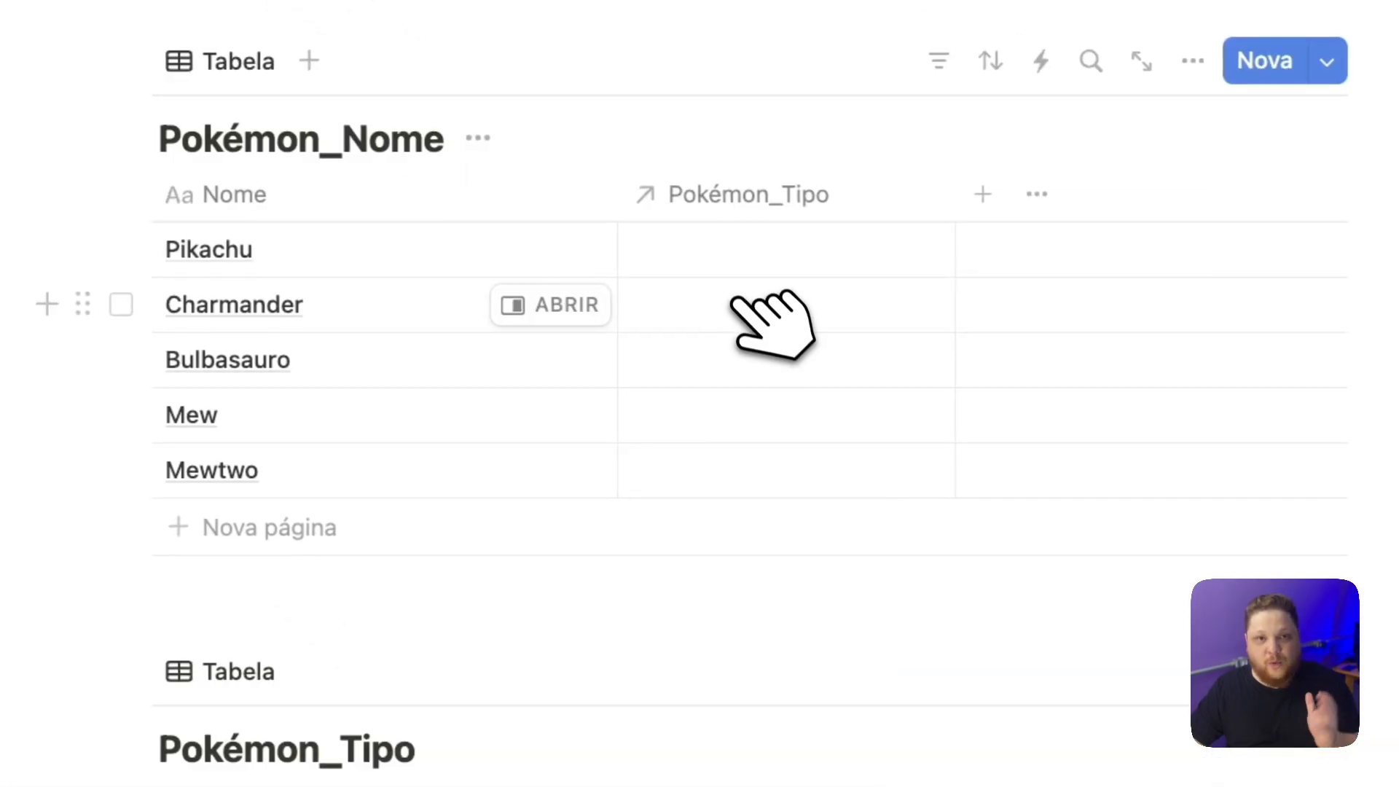
Link Pikachu to the type Elétrico and Charmander to the type Fogo in Pokémon_Nome.
{"action": "left_click", "coordinate": [728, 256]}
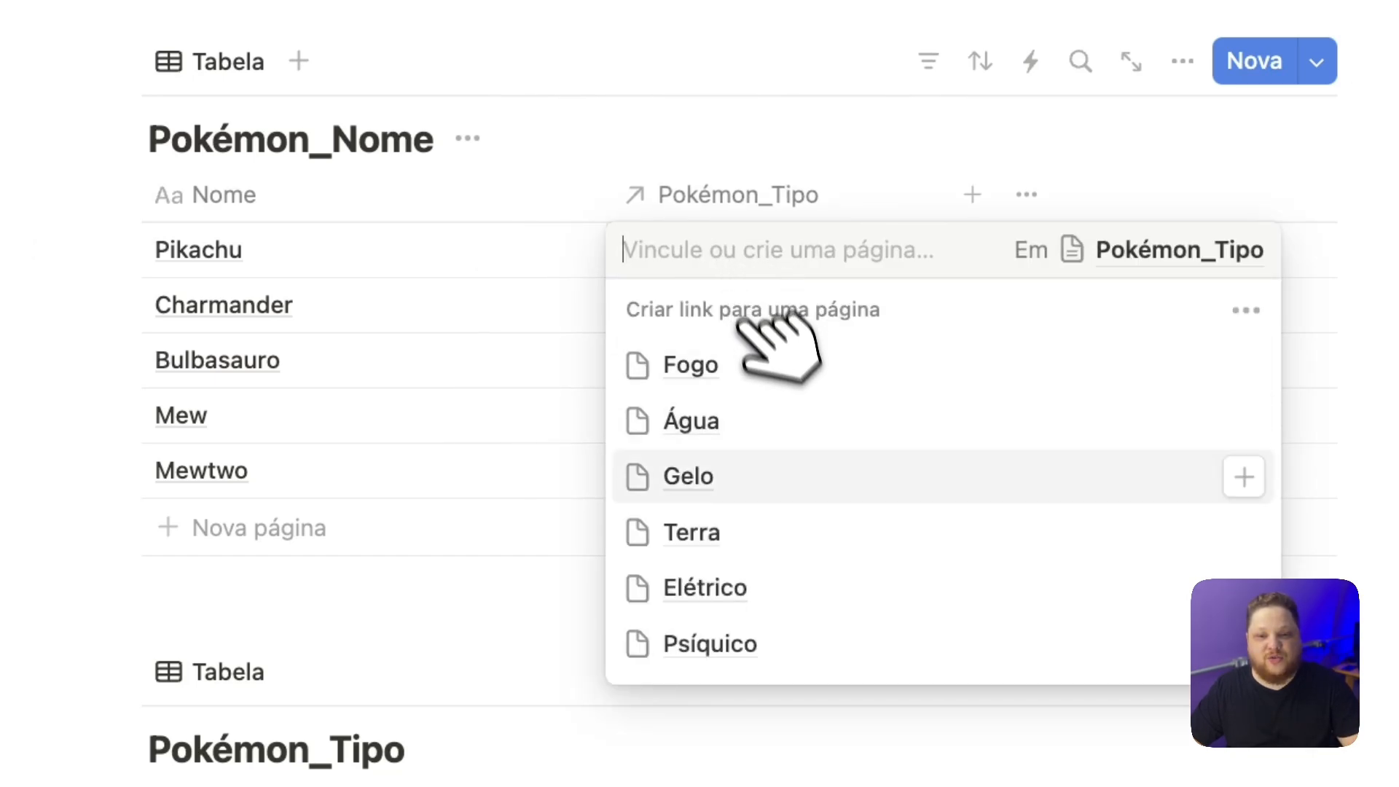
{"action": "left_click", "coordinate": [809, 576]}
{"action": "left_click", "coordinate": [724, 156]}
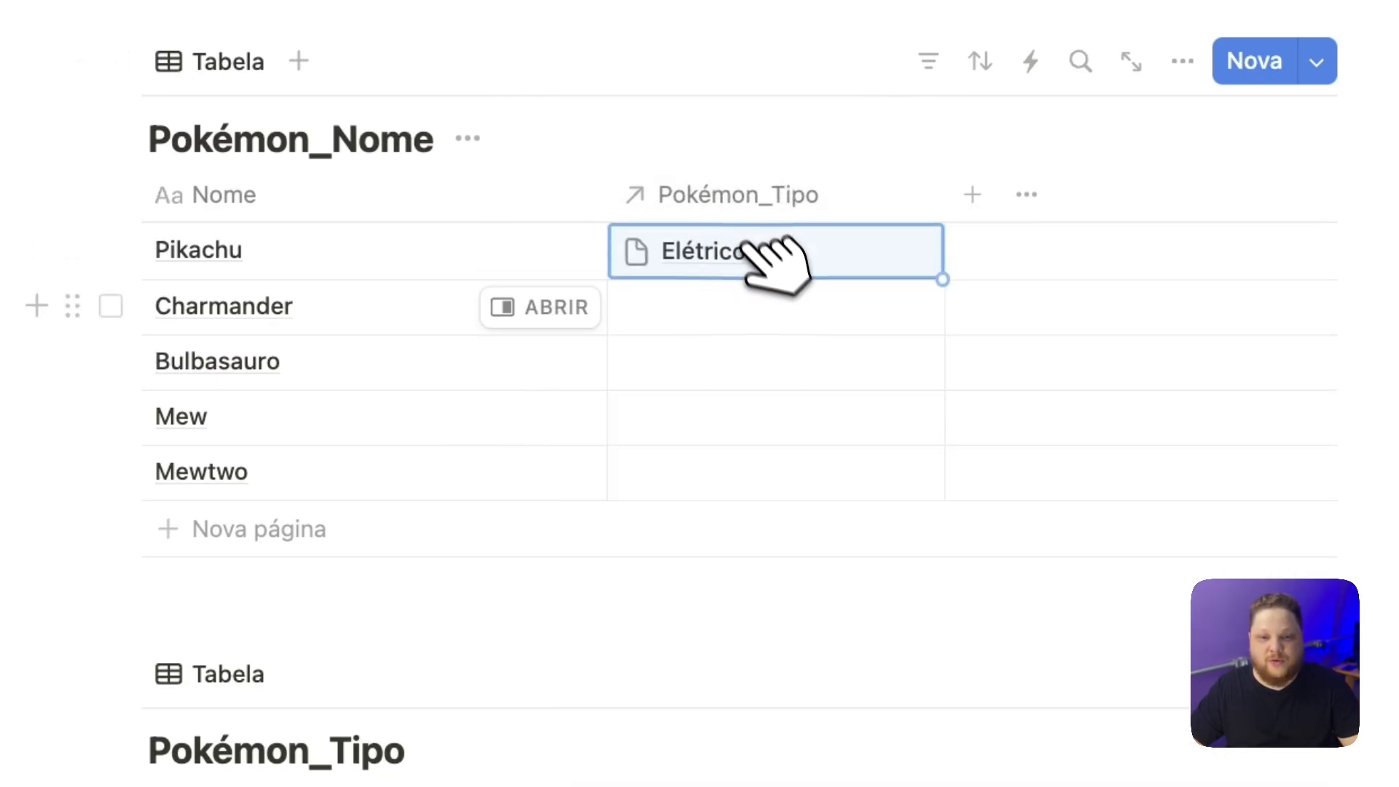
{"action": "left_click", "coordinate": [765, 265]}
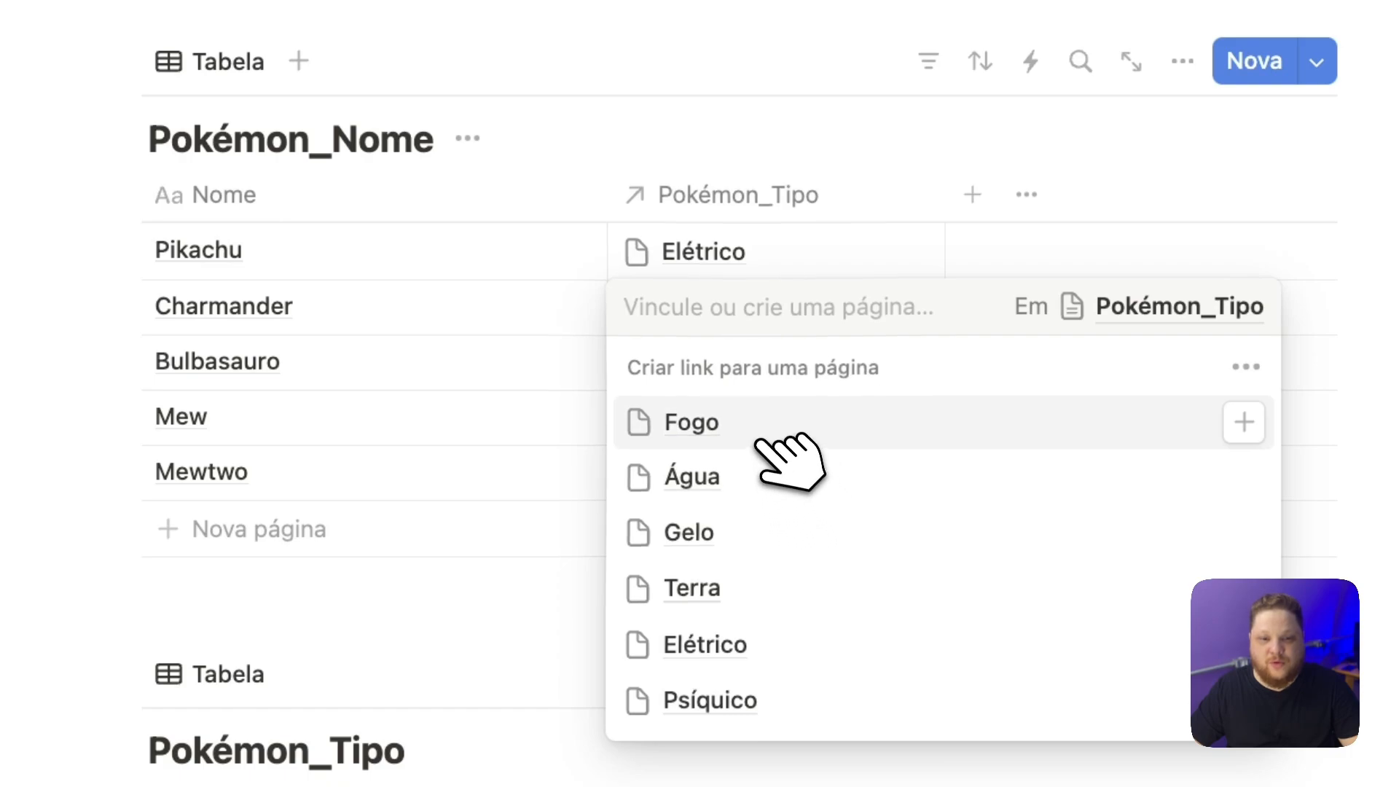
{"action": "left_click", "coordinate": [769, 434]}
{"action": "key", "text": "Escape"}
Create a new Pokémon_Tipo page named Grama from Bulbasauro's relation cell and link it to Bulbasauro.
{"action": "left_click", "coordinate": [729, 346]}
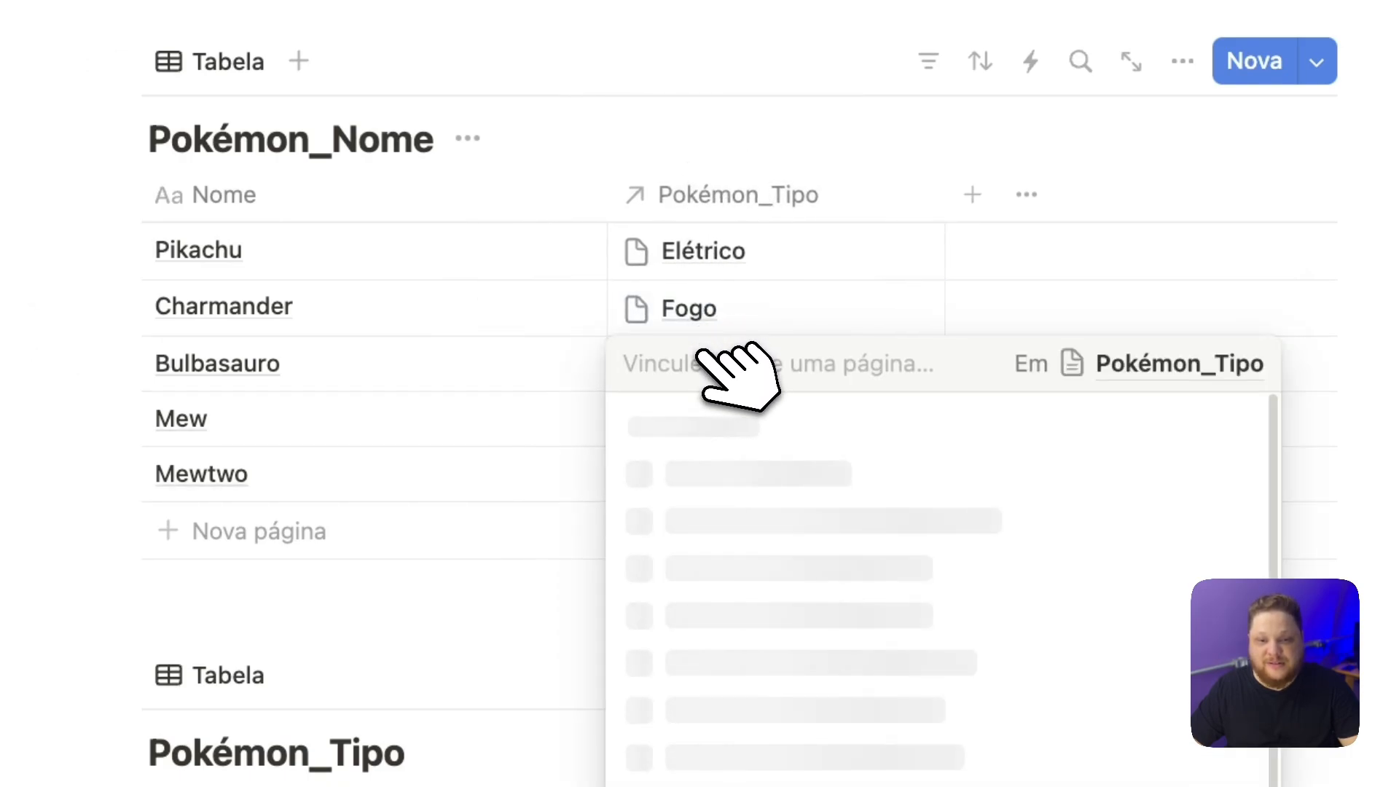
{"action": "type", "text": "Grama"}
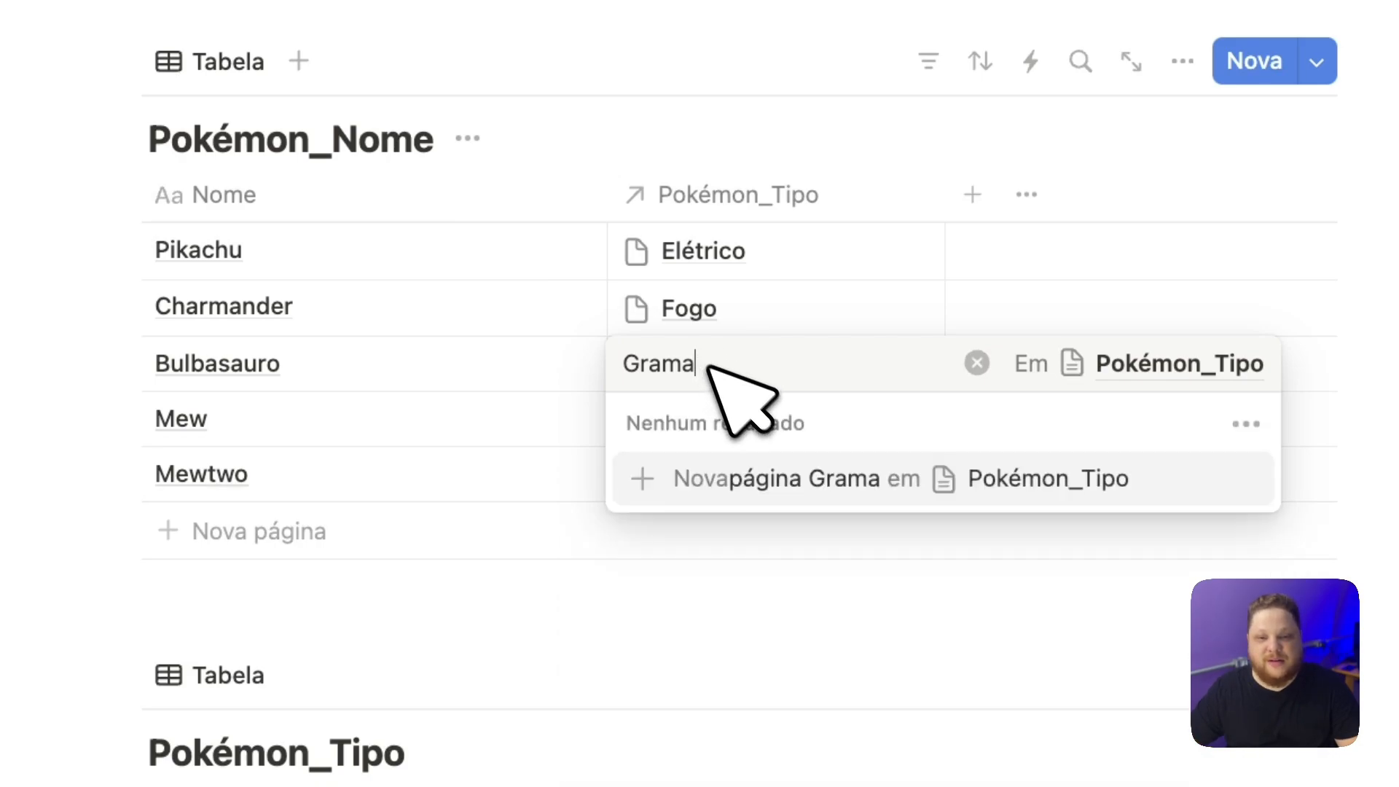
{"action": "left_click", "coordinate": [780, 473]}
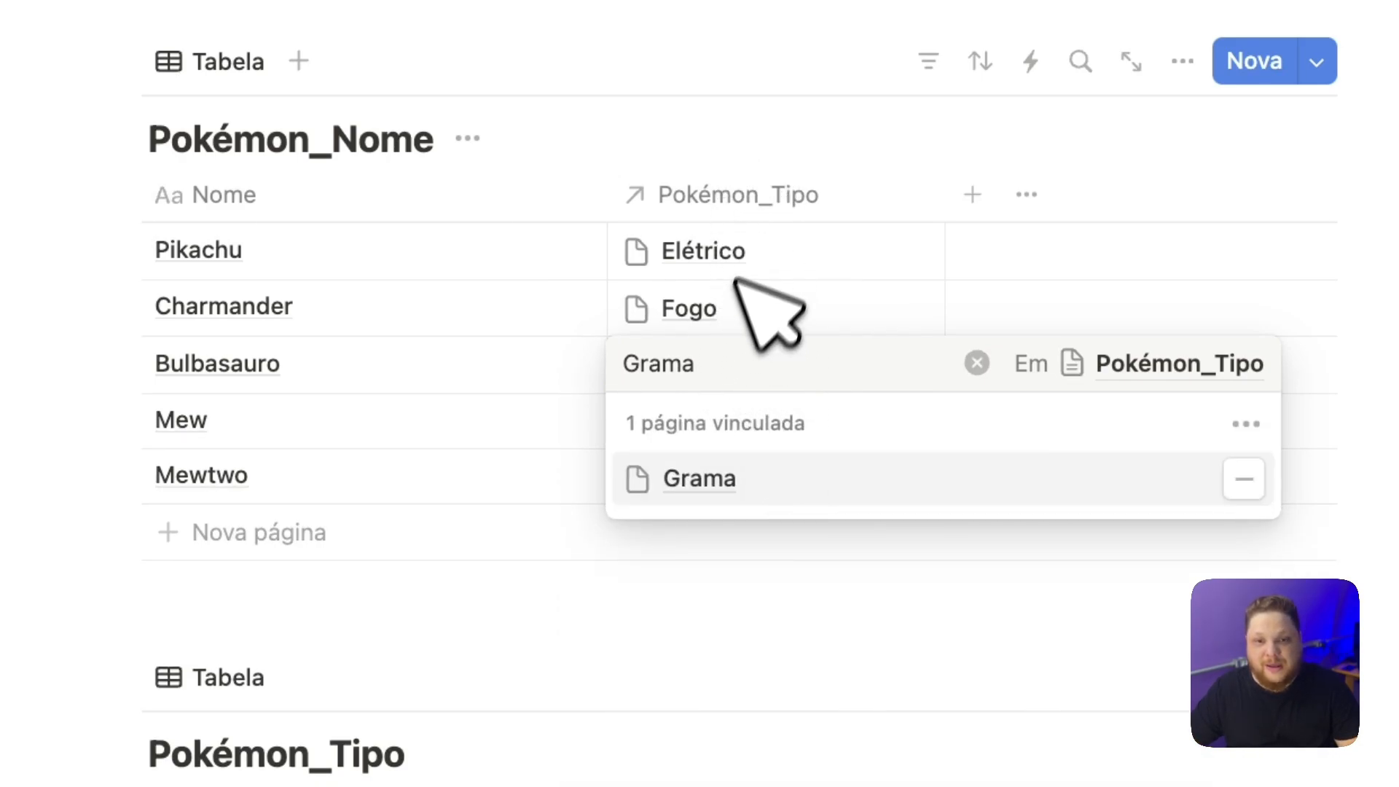
{"action": "key", "text": "Escape"}
{"action": "scroll", "coordinate": [693, 400], "scroll_direction": "down", "scroll_amount": 5}
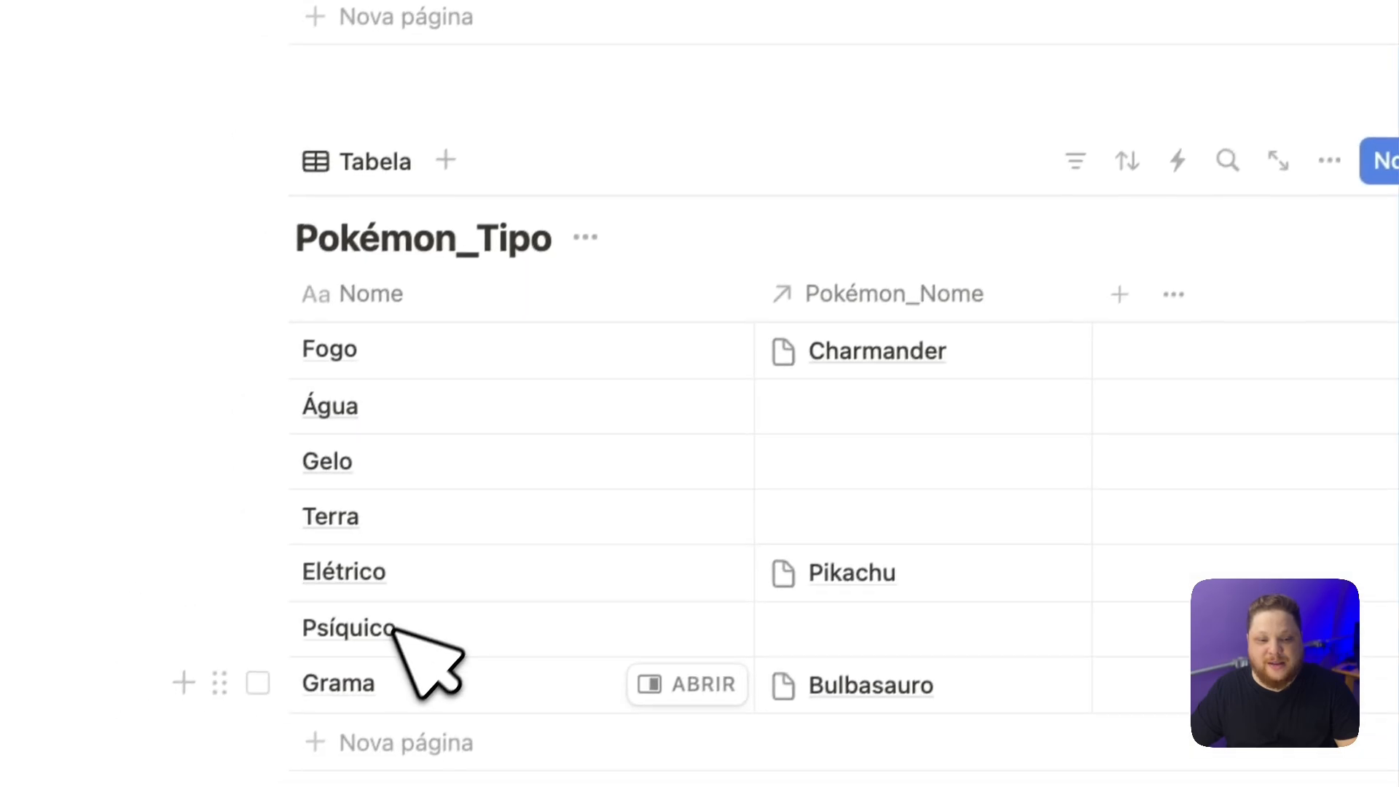
Link Mew to the type Psíquico and fill the same type down to Mewtwo.
{"action": "scroll", "coordinate": [802, 681], "scroll_direction": "up", "scroll_amount": 10}
{"action": "left_click", "coordinate": [867, 295]}
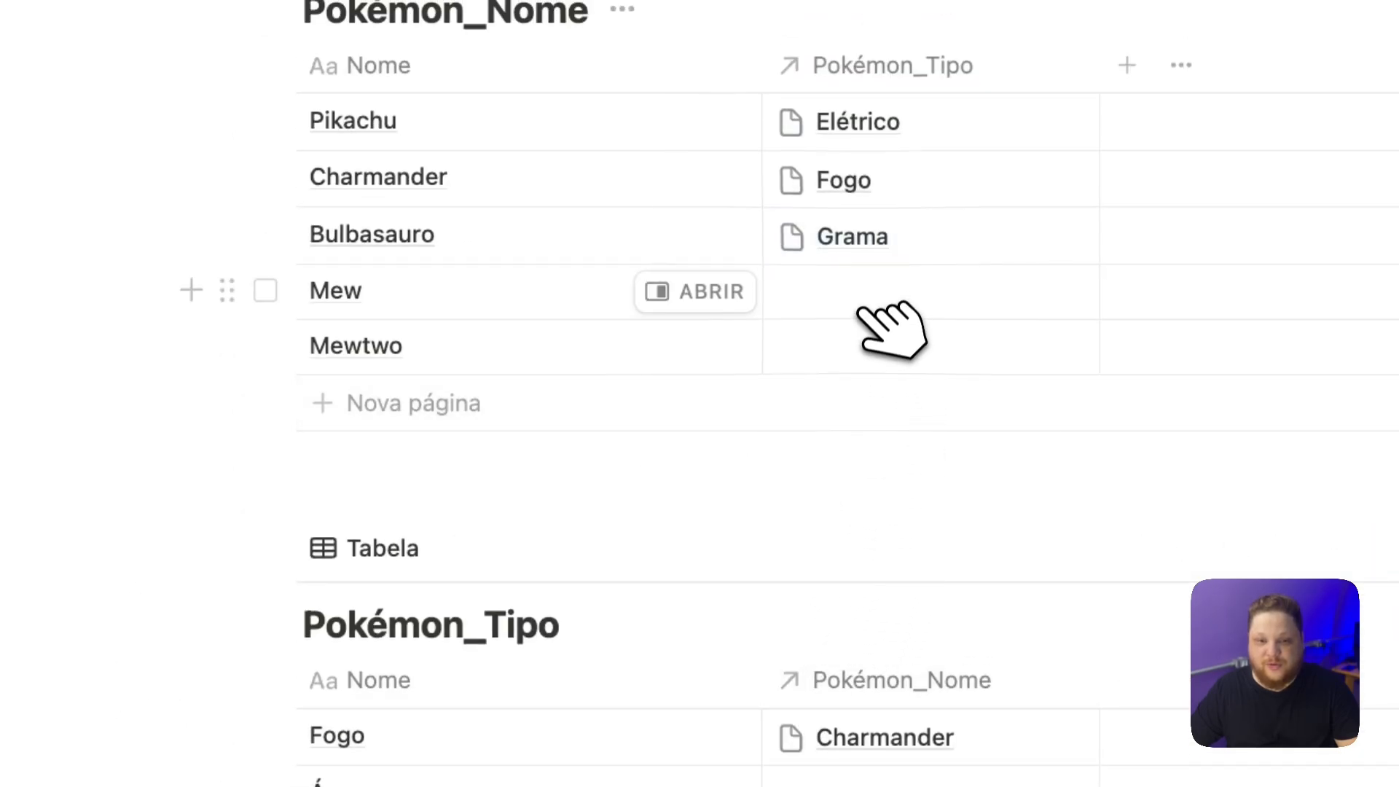
{"action": "left_click", "coordinate": [889, 684]}
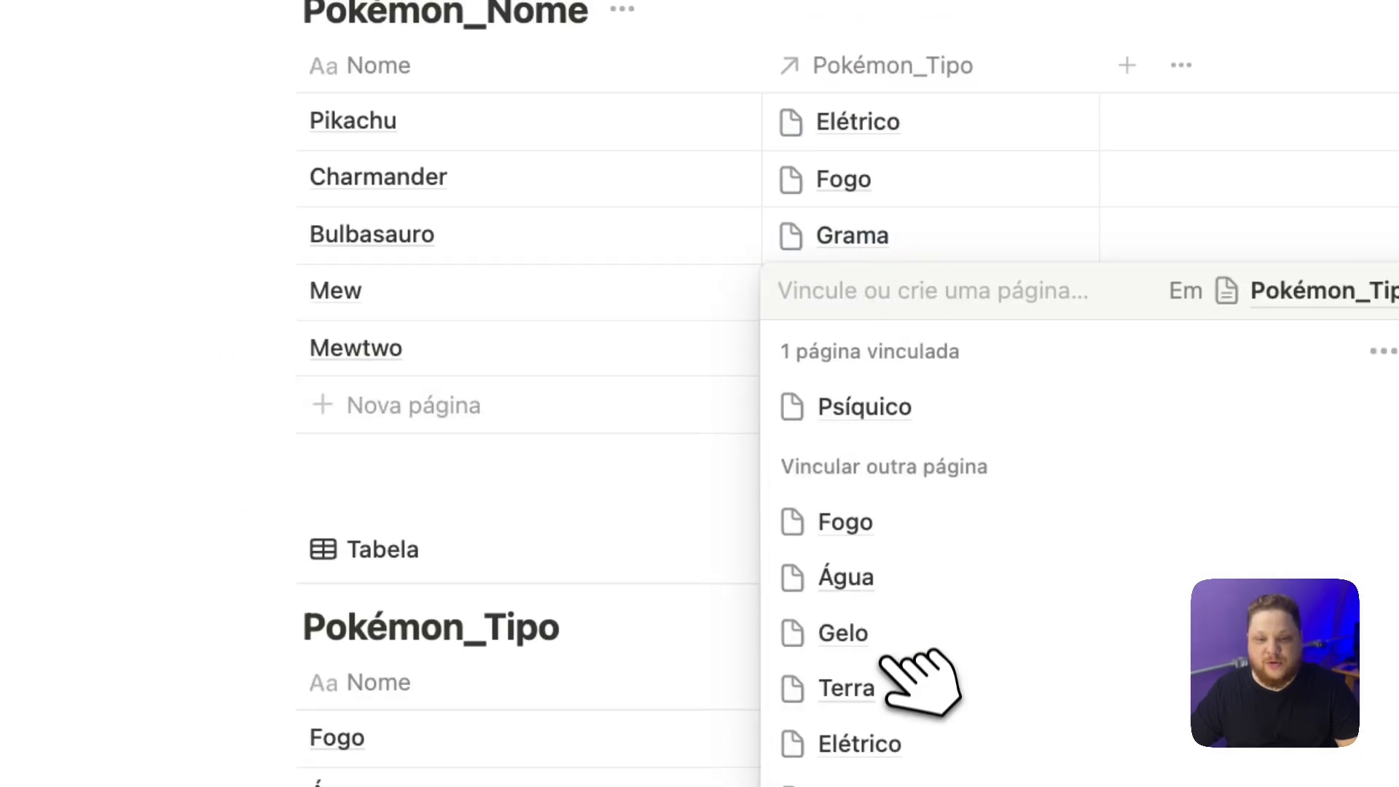
{"action": "key", "text": "Escape"}
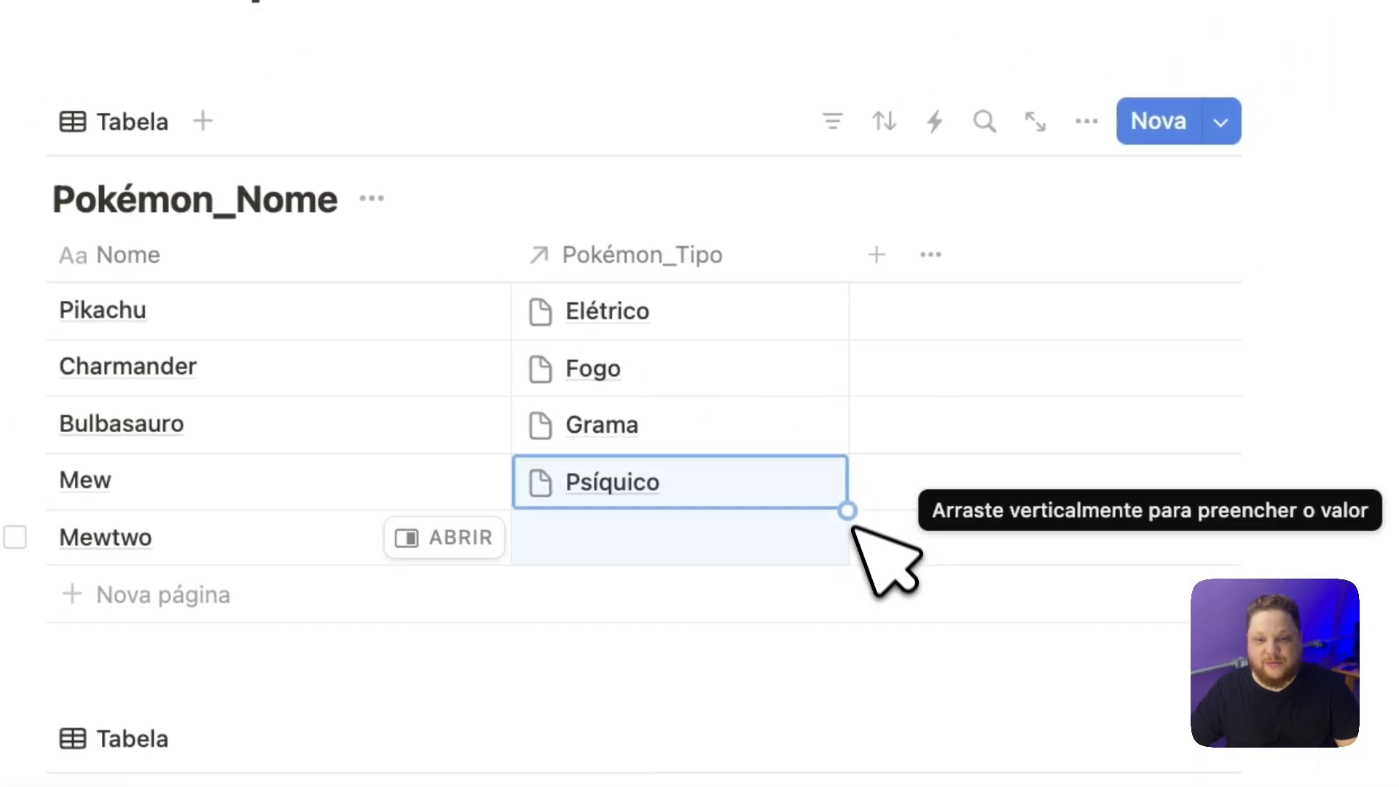
{"action": "left_click_drag", "start_coordinate": [849, 509], "coordinate": [883, 556]}
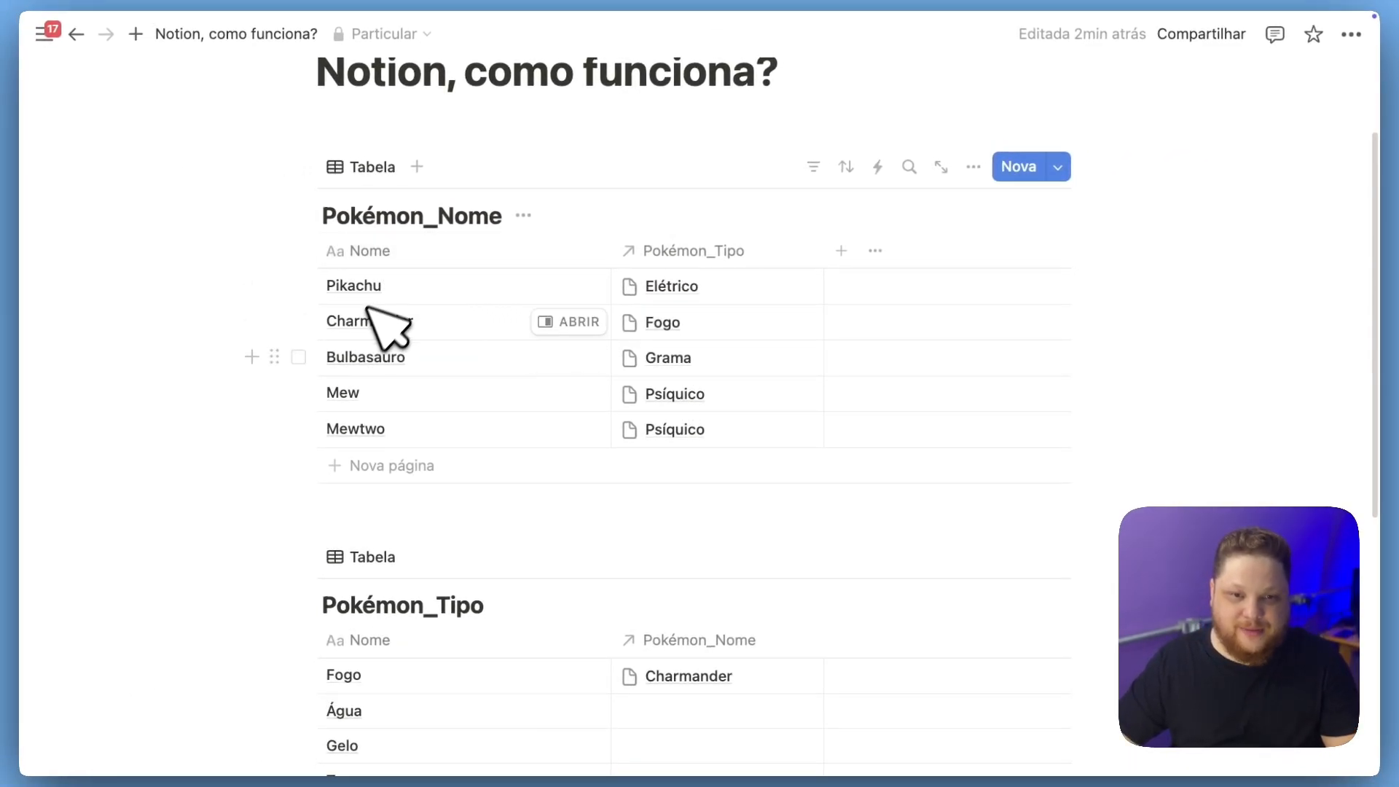
Open the Psíquico page from Pokémon_Tipo and review its linked Pokémon.
{"action": "scroll", "coordinate": [568, 313], "scroll_direction": "down", "scroll_amount": 5}
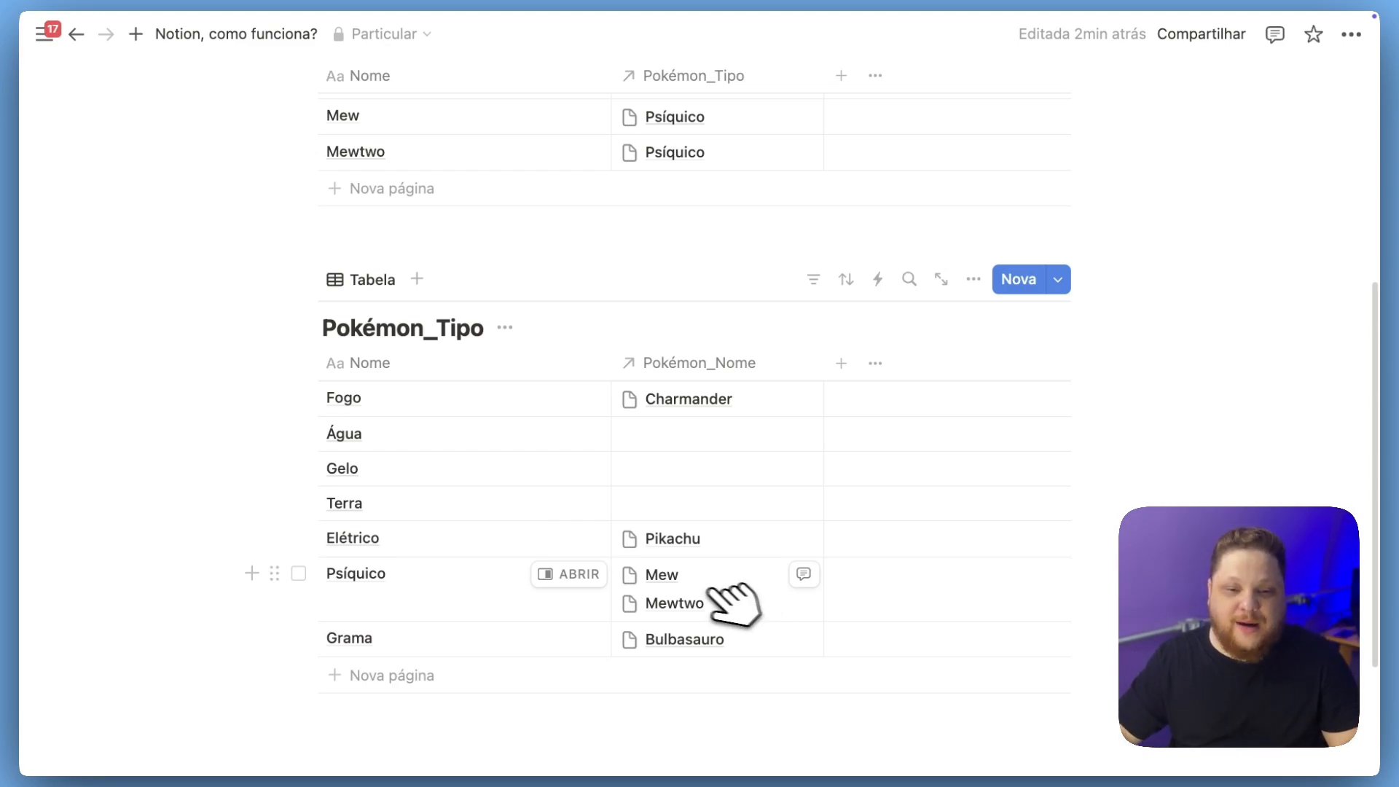
{"action": "left_click", "coordinate": [568, 573]}
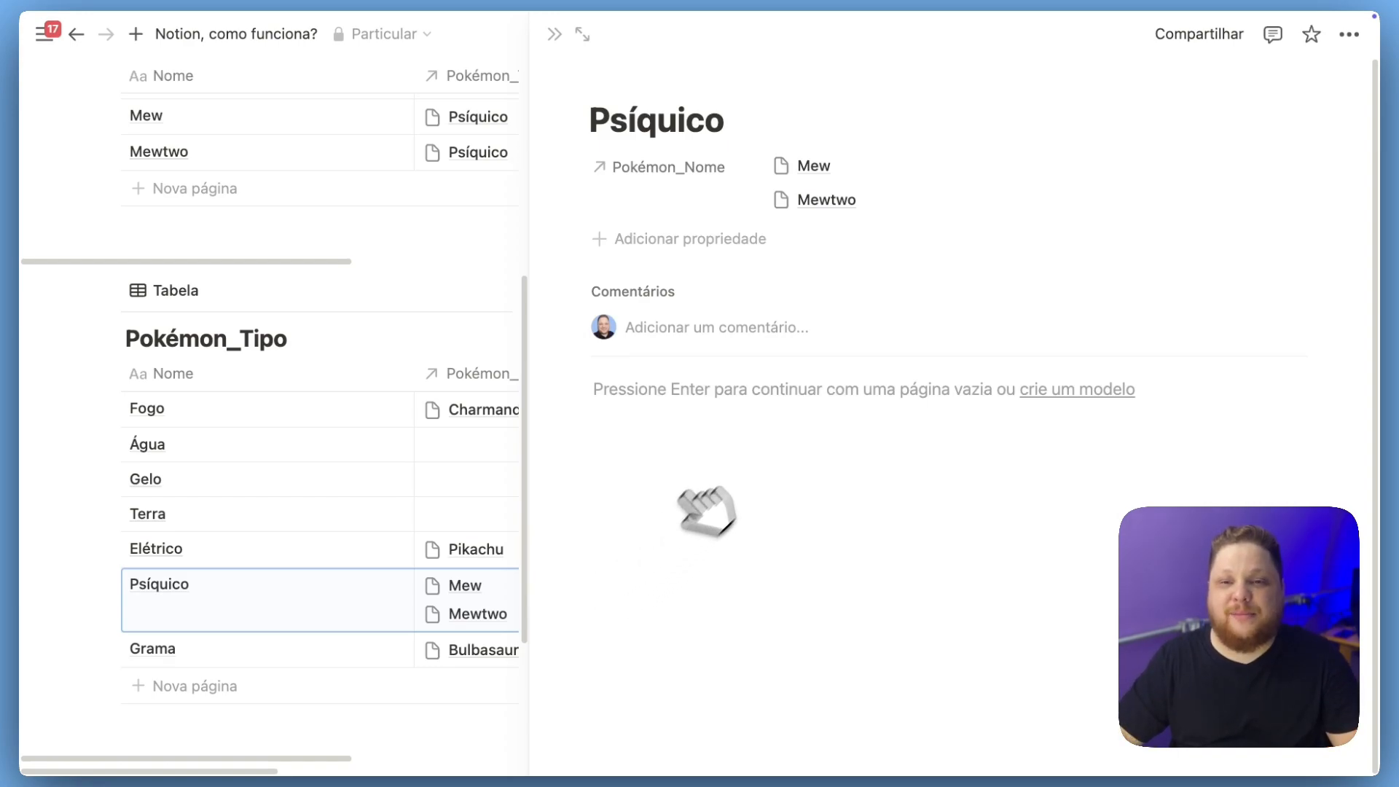
{"action": "left_click", "coordinate": [903, 199]}
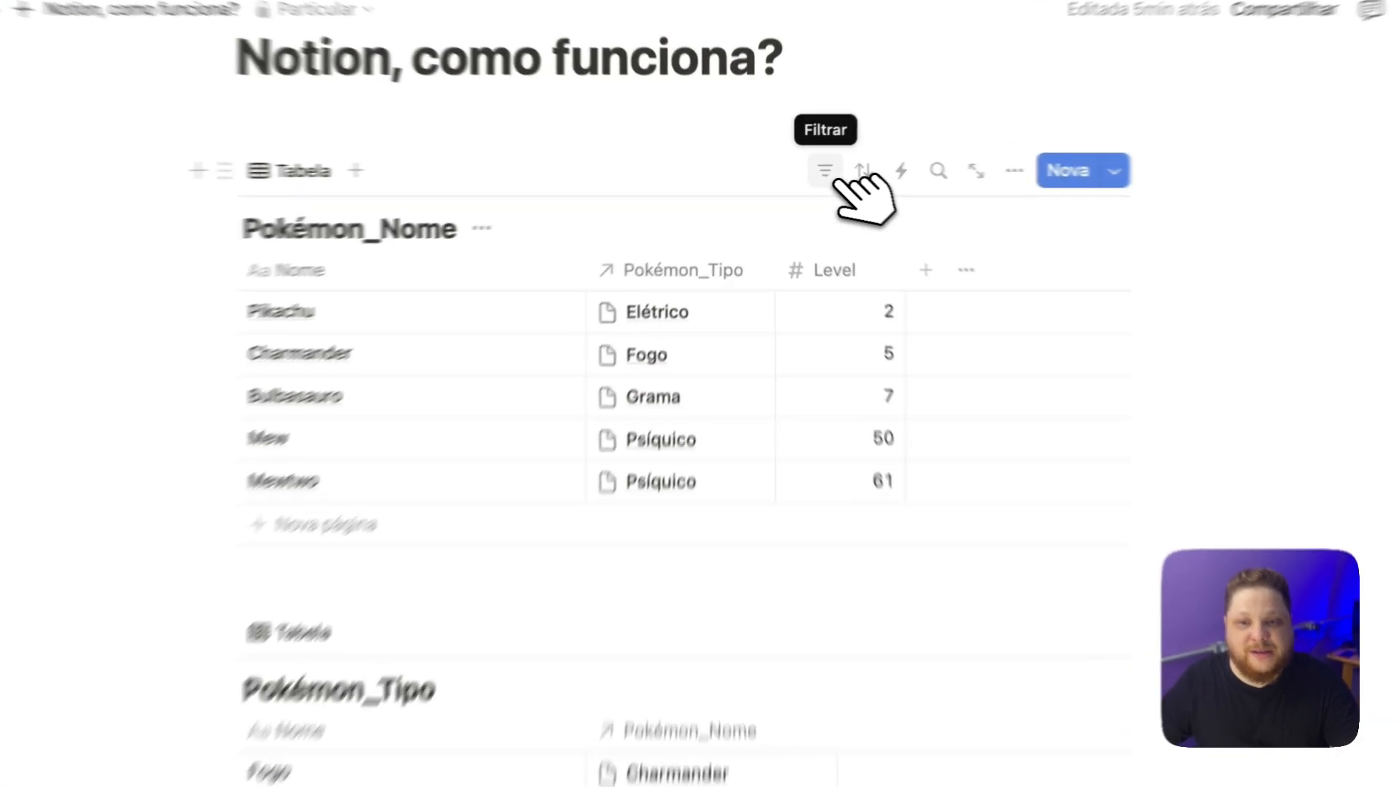
Set Pikachu's Level to 3 in the Pokémon_Nome table.
{"action": "left_click", "coordinate": [829, 174]}
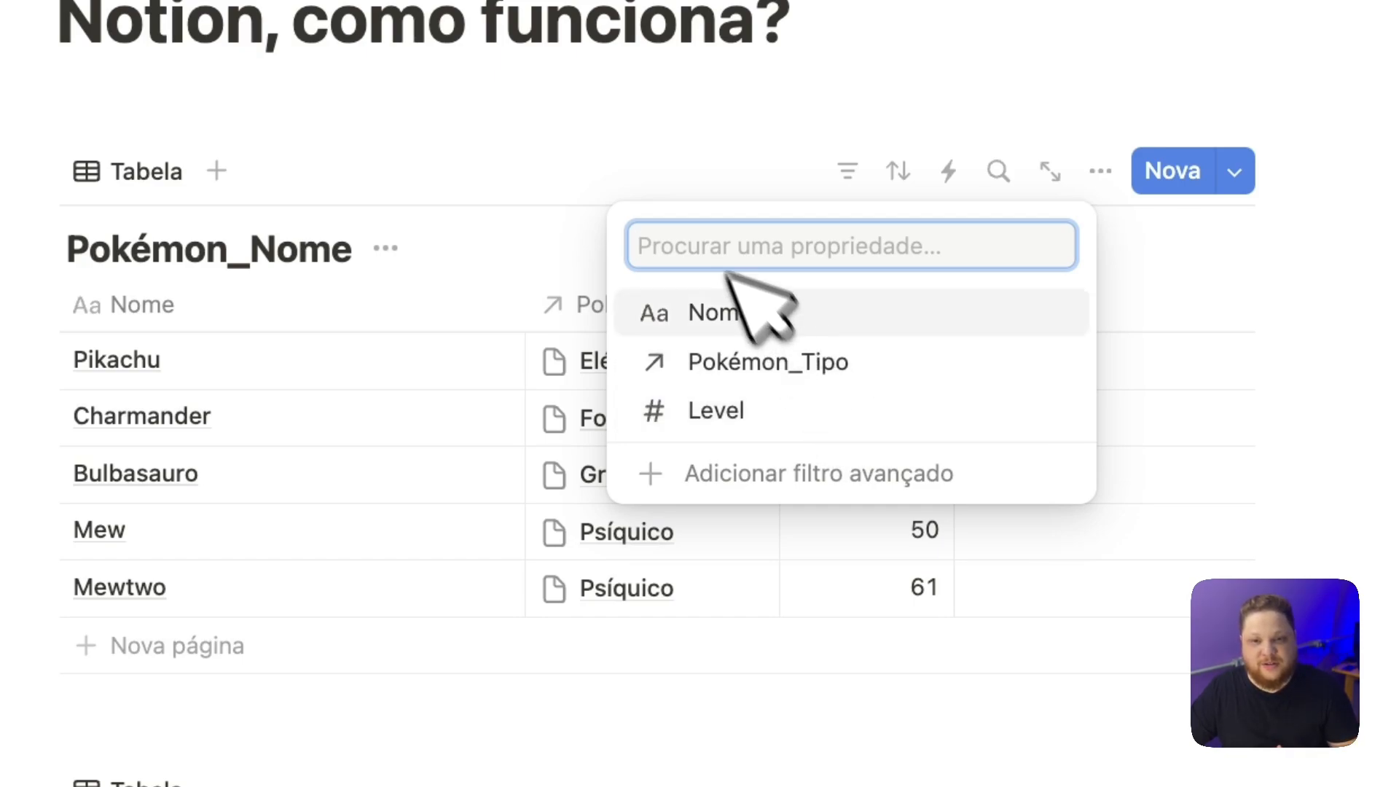
{"action": "left_click", "coordinate": [634, 140]}
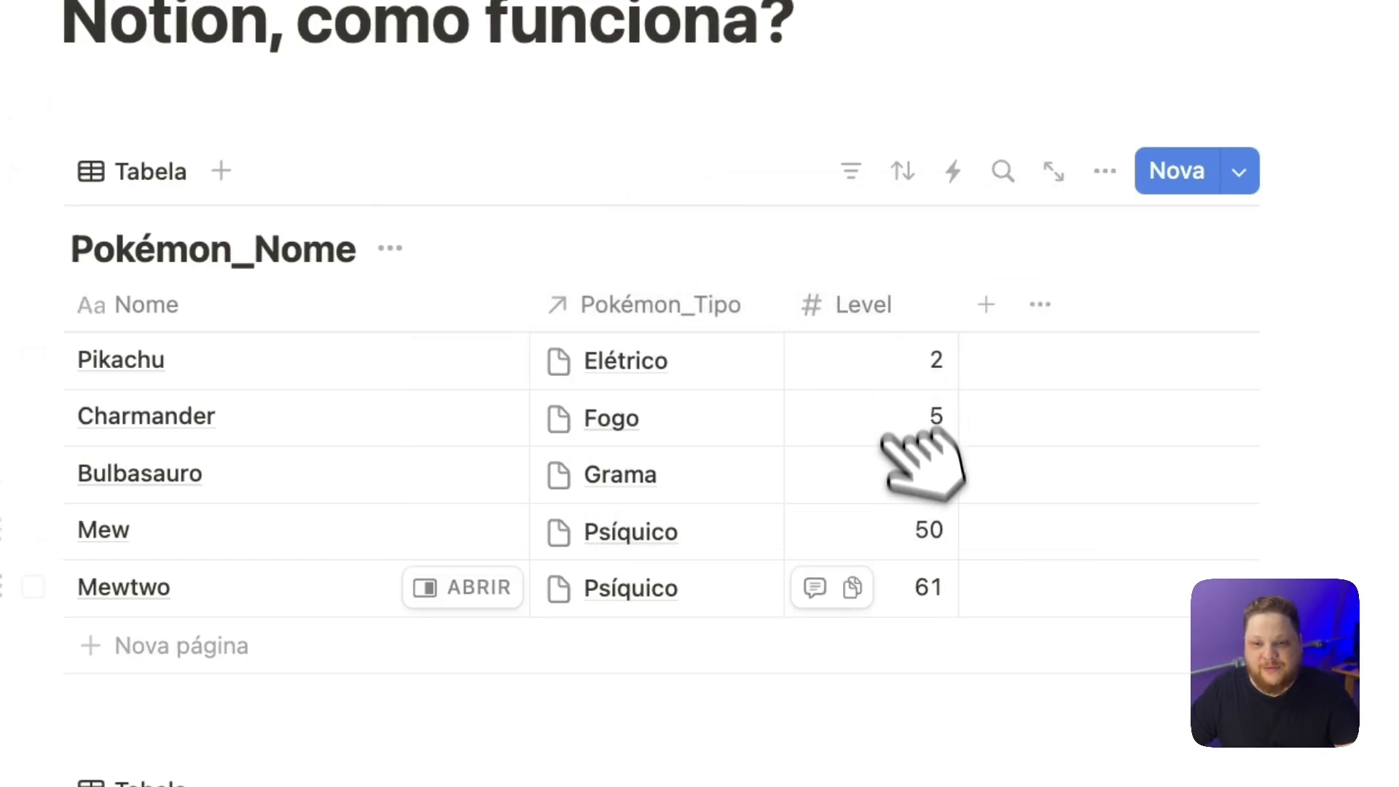
{"action": "left_click", "coordinate": [919, 351]}
{"action": "key", "text": "BackSpace"}
{"action": "type", "text": "3"}
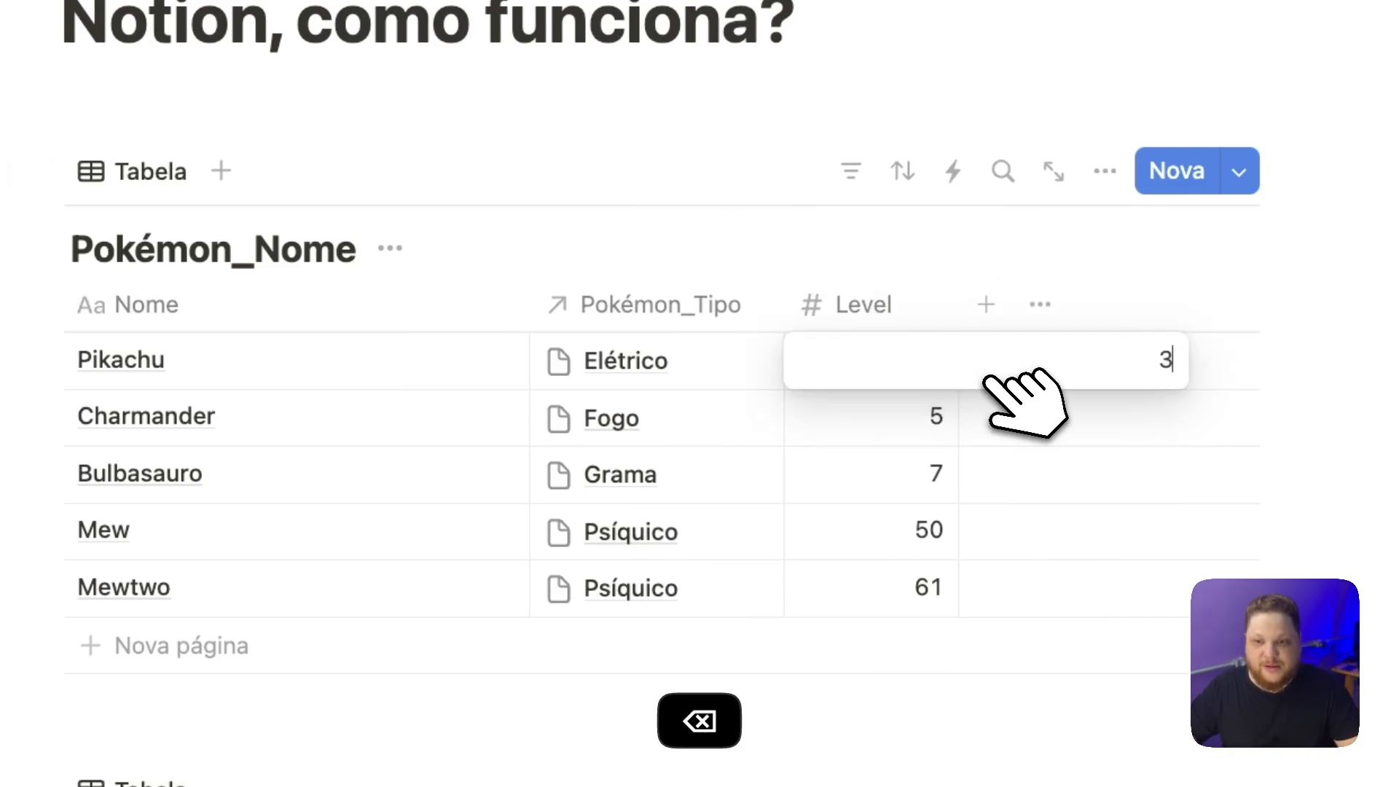
{"action": "key", "text": "Return"}
{"action": "key", "text": "Up"}
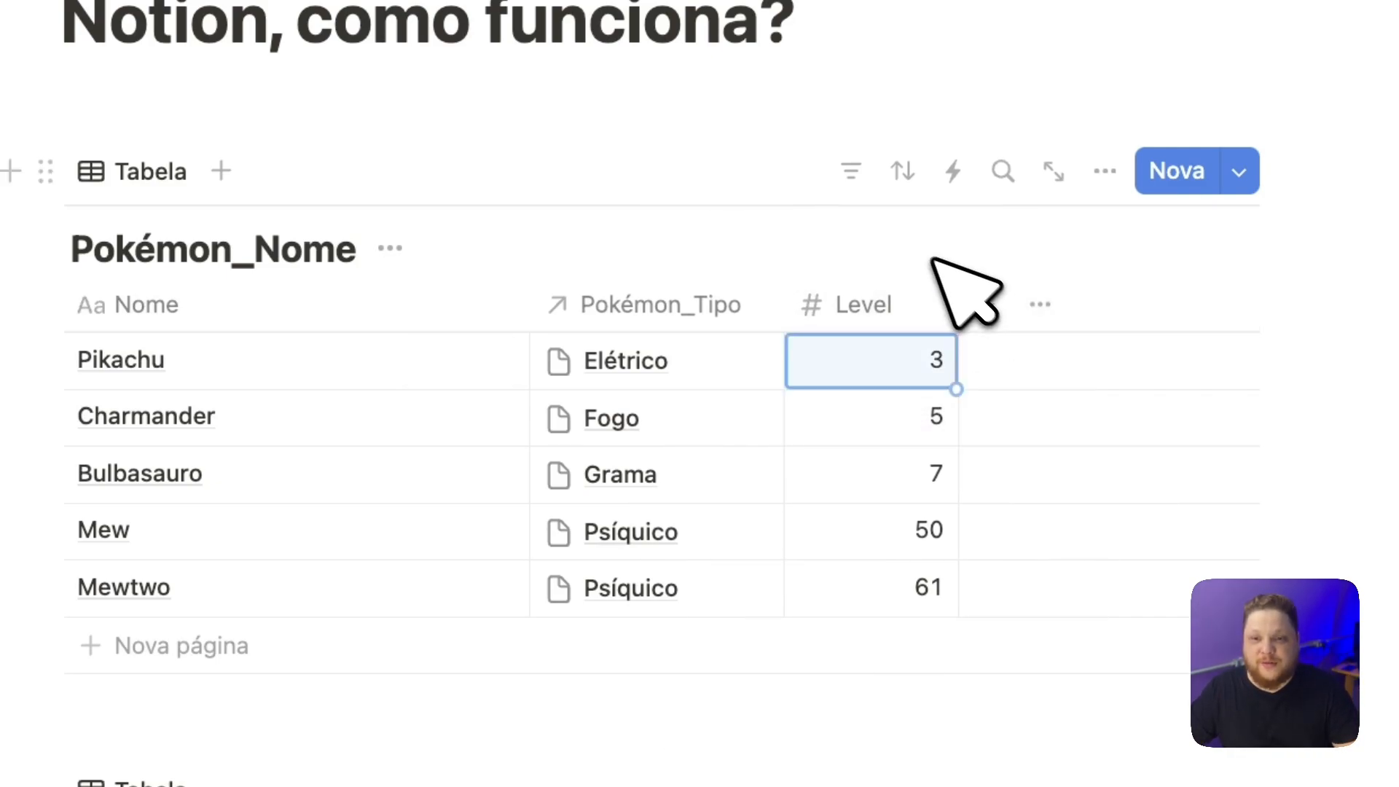
Filter the Pokémon_Nome table to entries whose Level is greater than 10.
{"action": "left_click", "coordinate": [850, 172]}
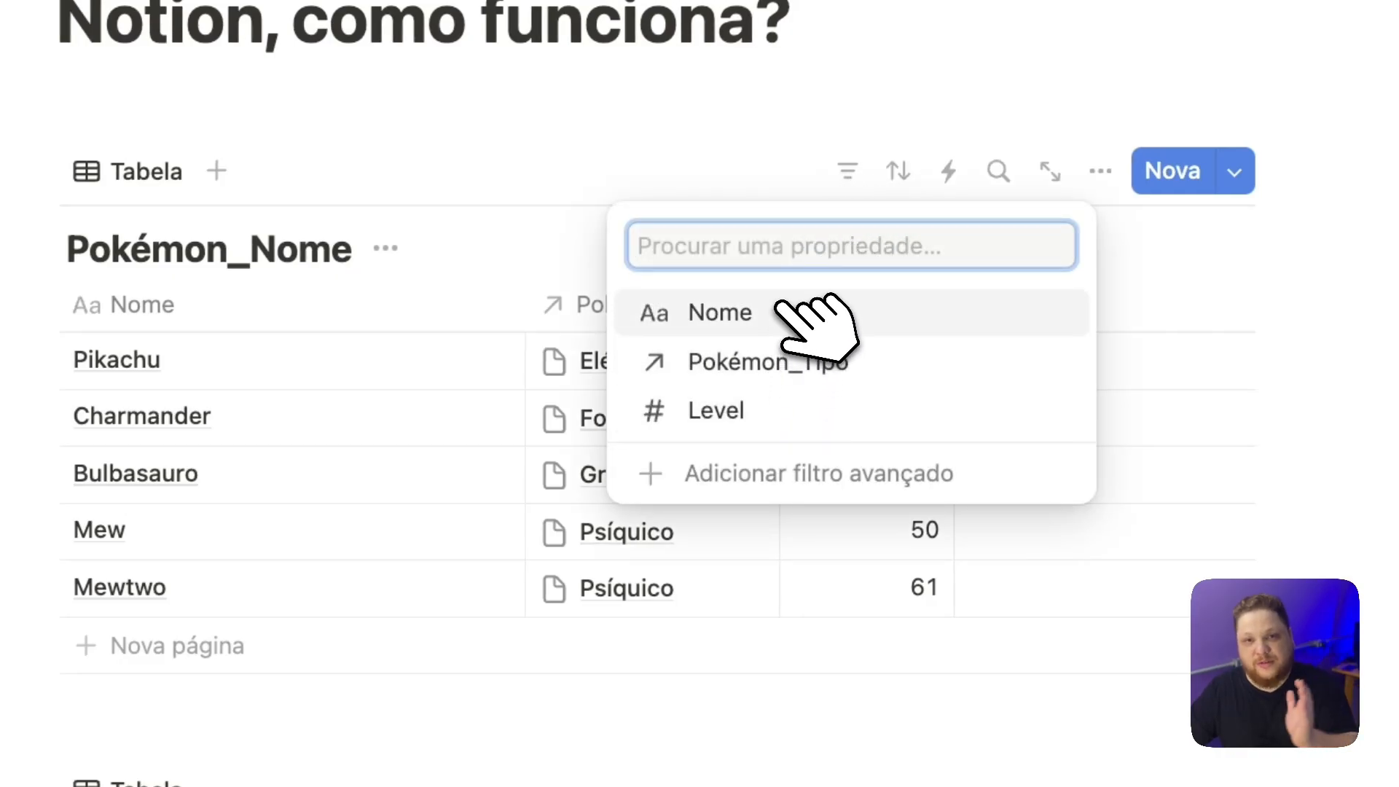
{"action": "left_click", "coordinate": [752, 400]}
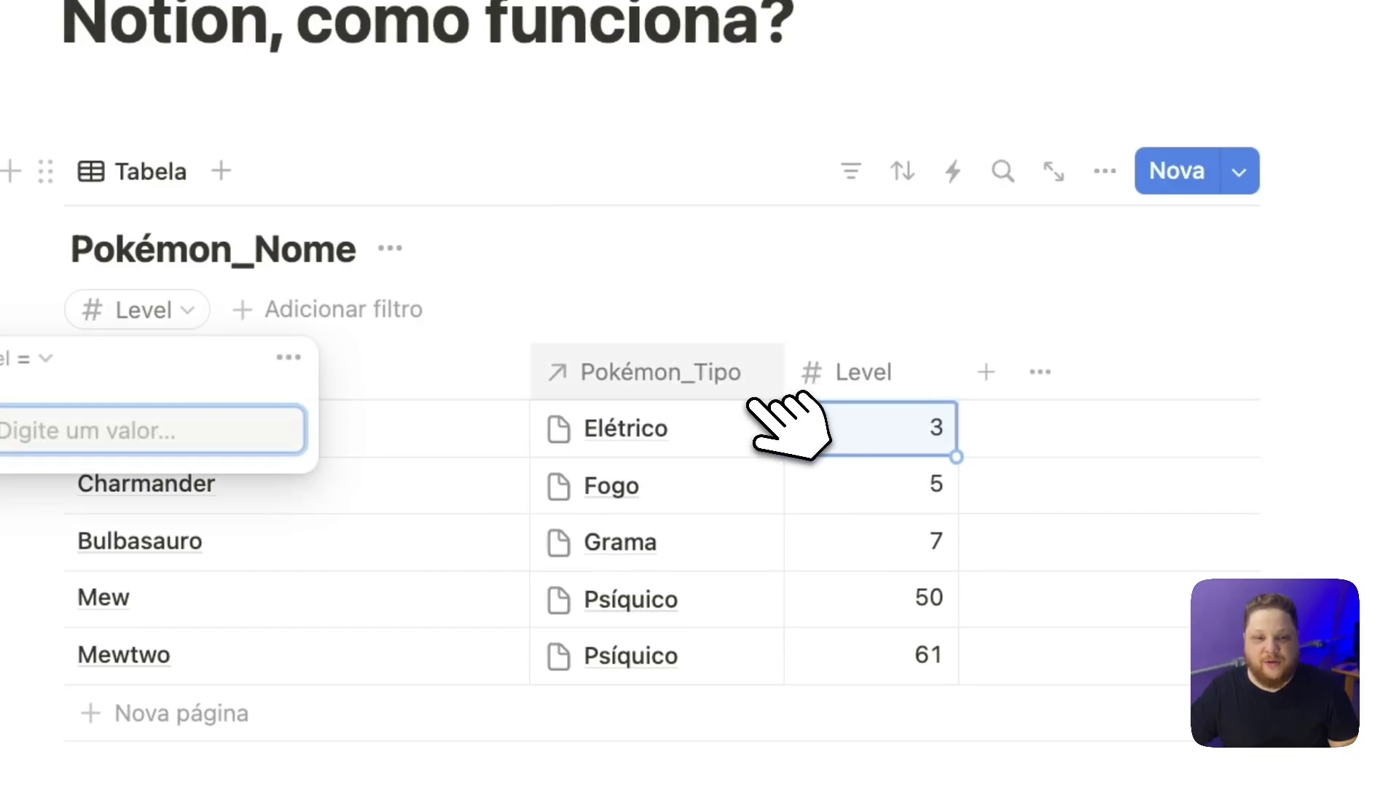
{"action": "left_click", "coordinate": [58, 357]}
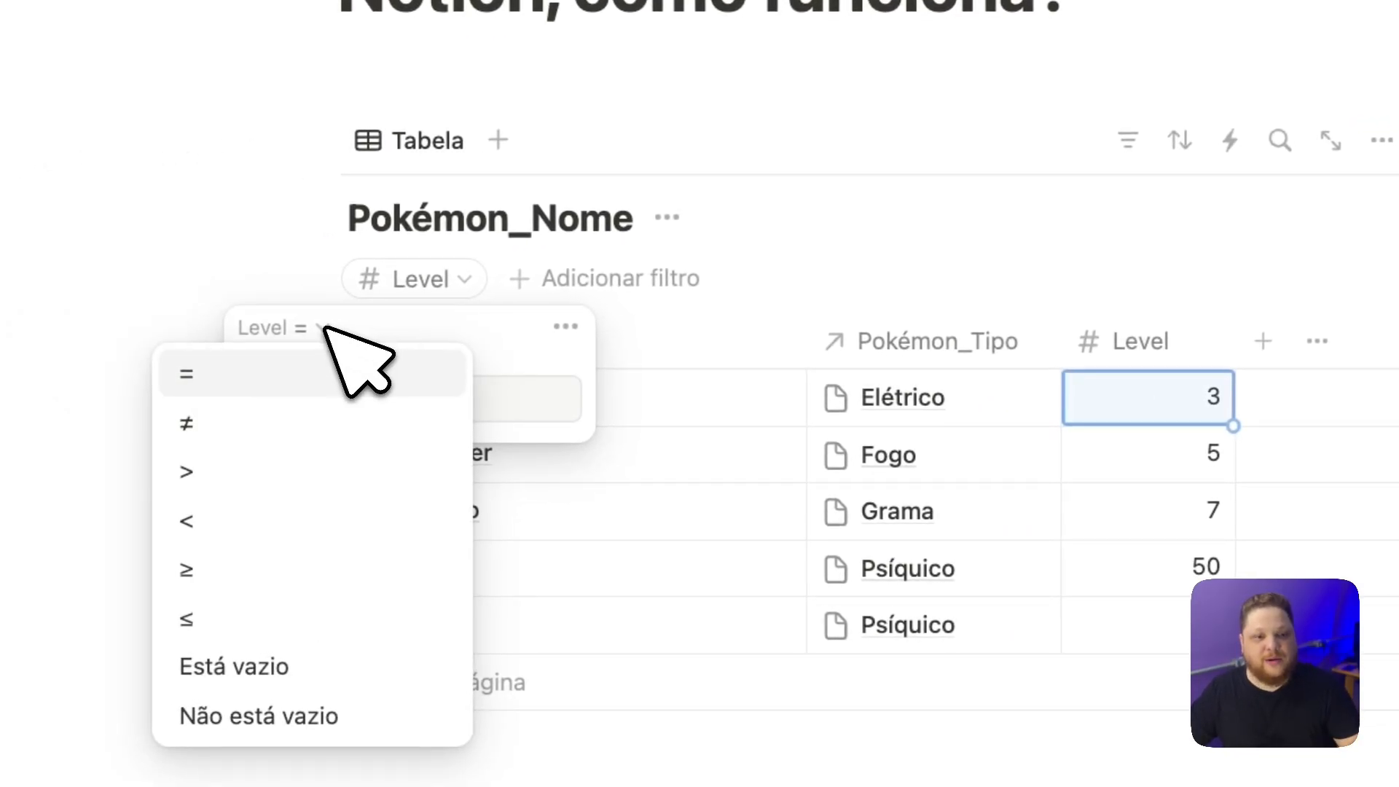
{"action": "left_click", "coordinate": [281, 470]}
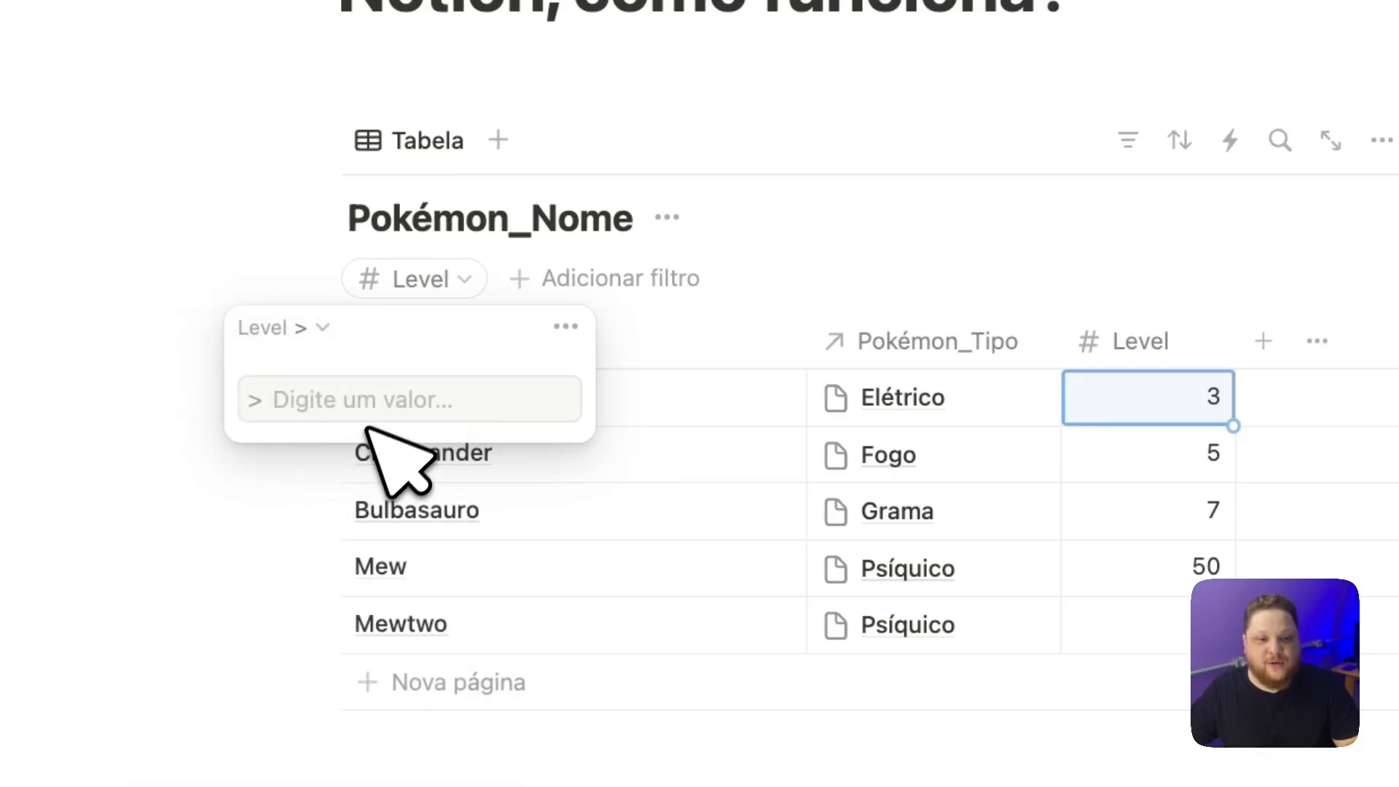
{"action": "left_click", "coordinate": [338, 386]}
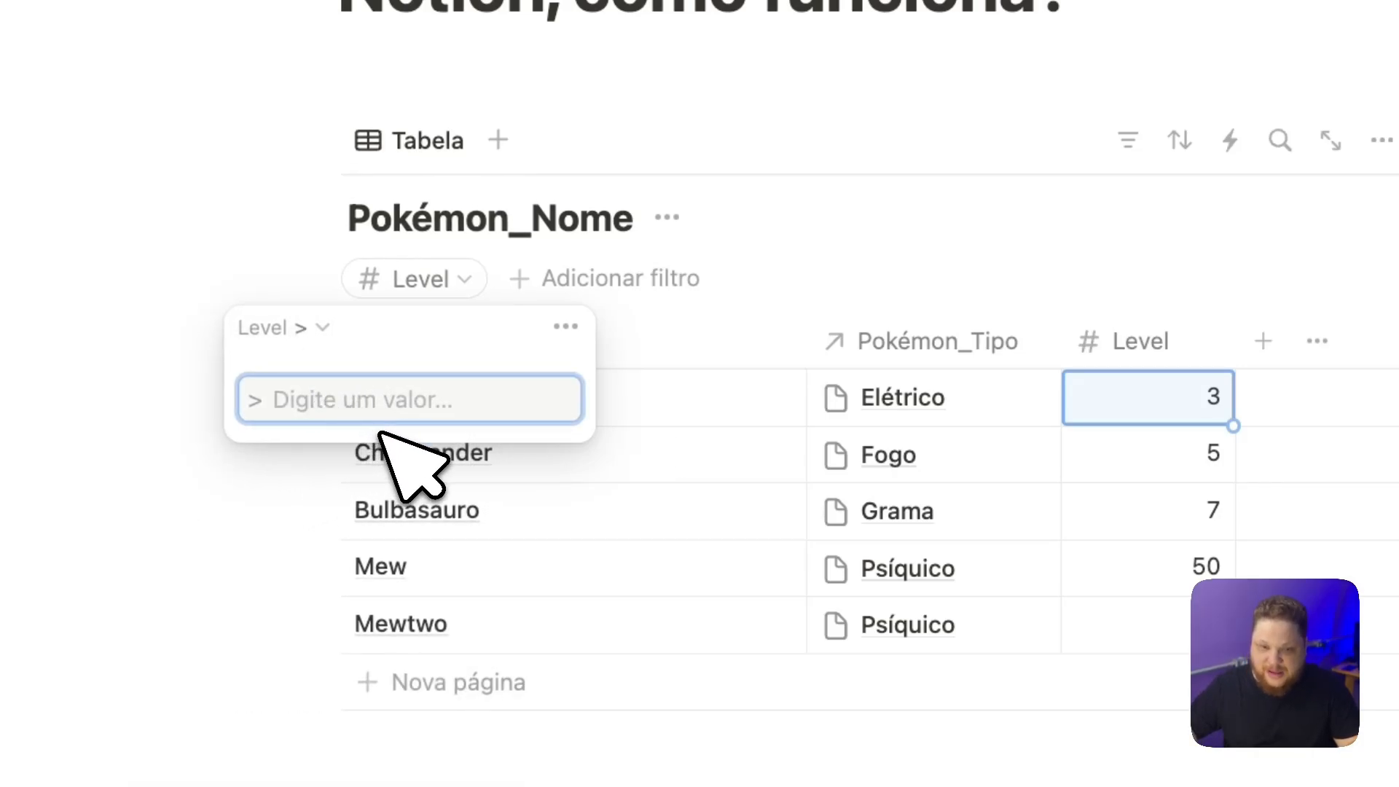
{"action": "type", "text": "10"}
{"action": "left_click", "coordinate": [917, 265]}
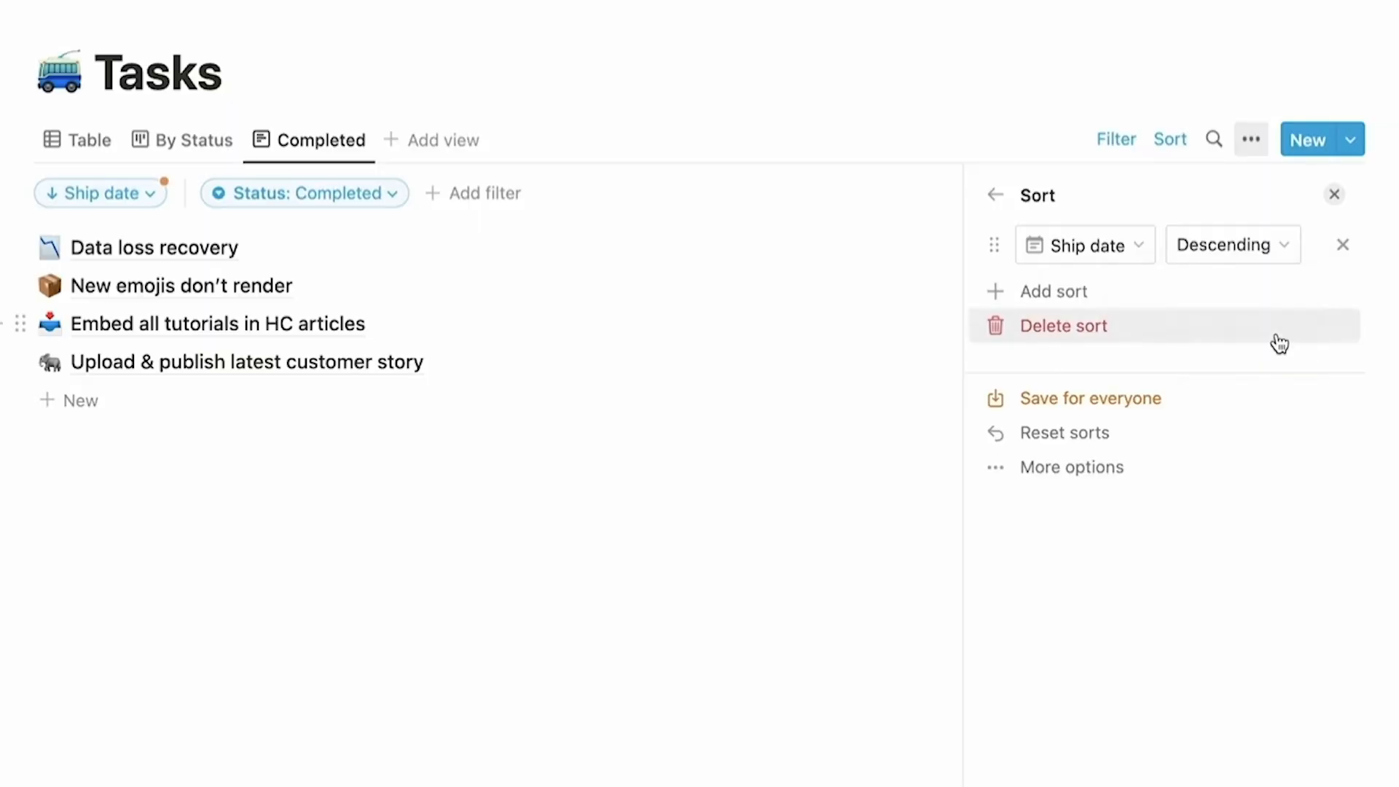
Save the descending Ship date sort for everyone in the Completed view of Tasks and show the view's sort and filter settings.
{"action": "left_click", "coordinate": [1216, 399]}
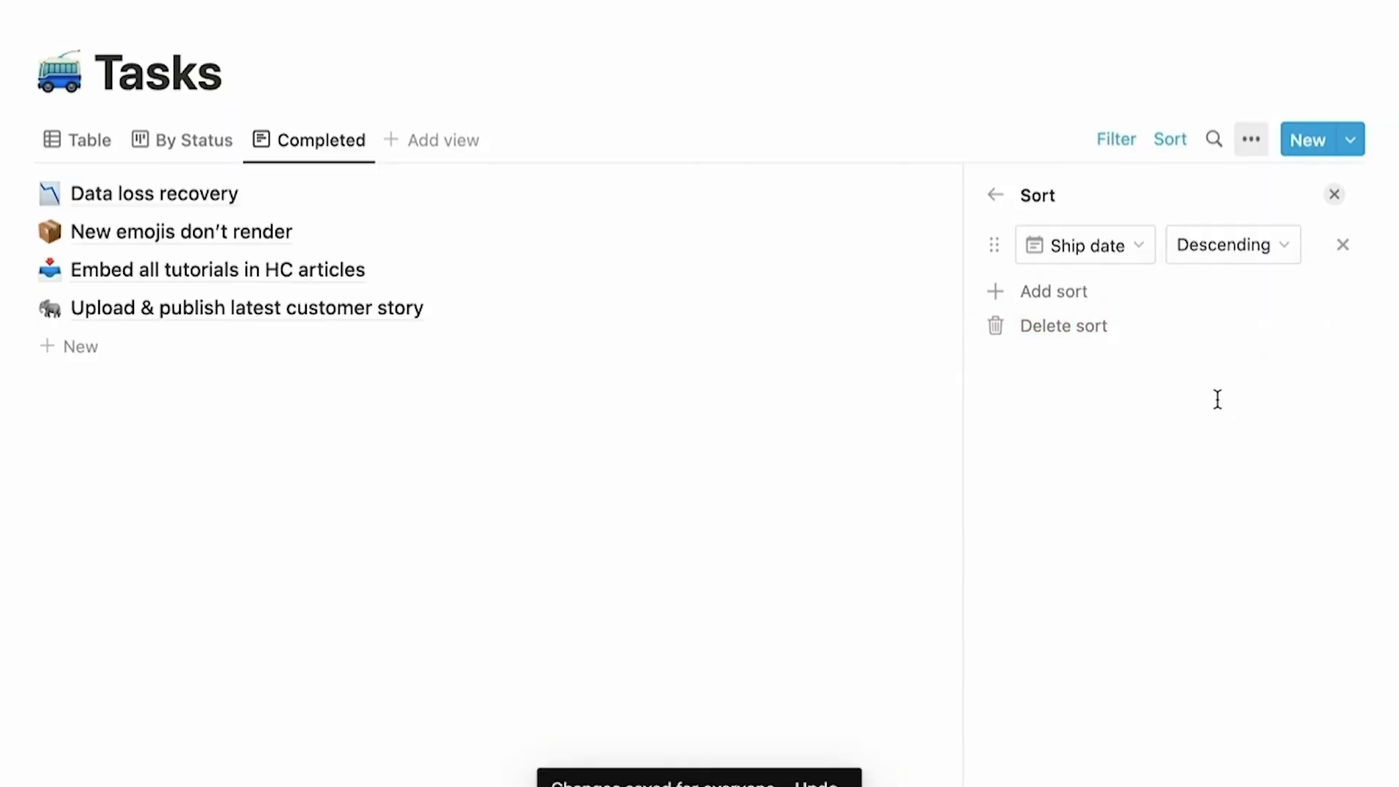
{"action": "left_click", "coordinate": [824, 474]}
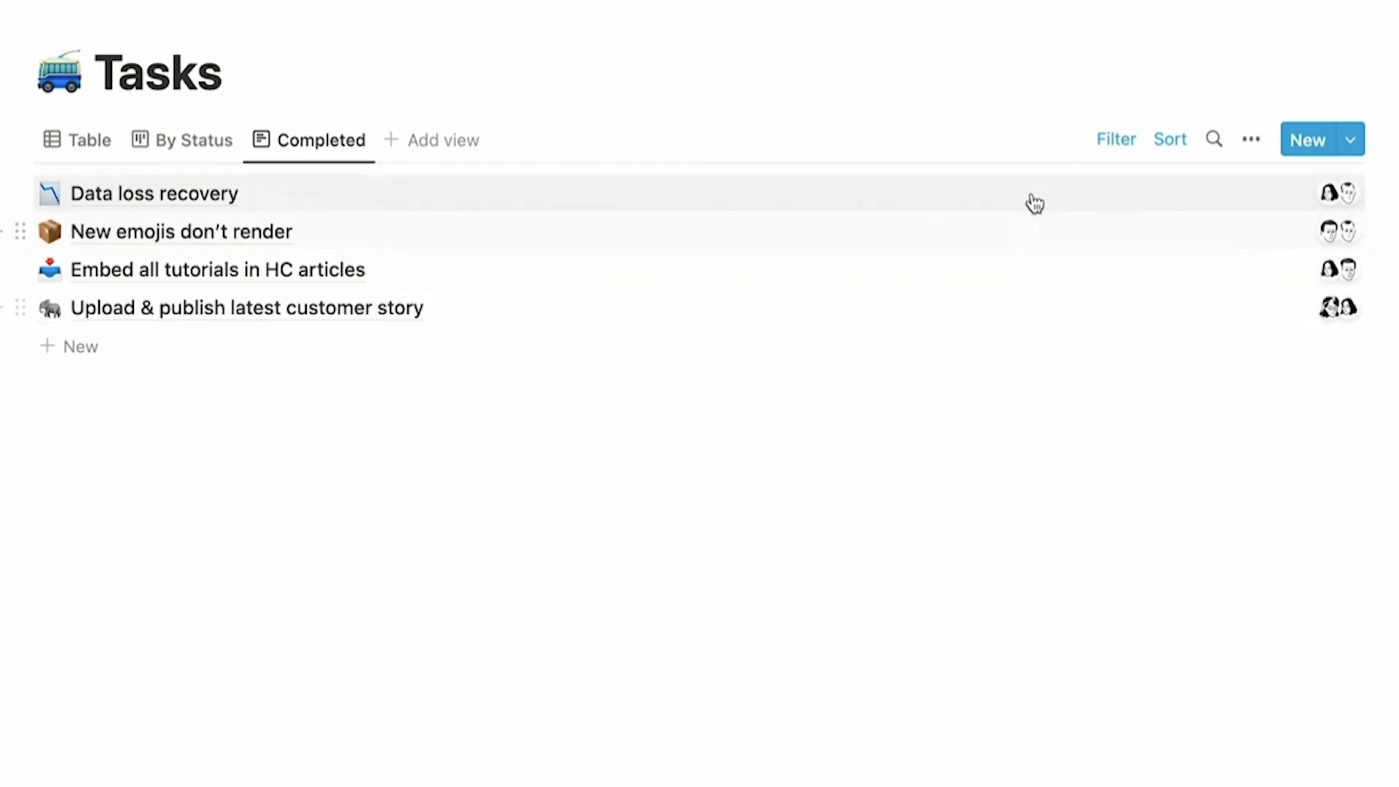
{"action": "left_click", "coordinate": [1166, 155]}
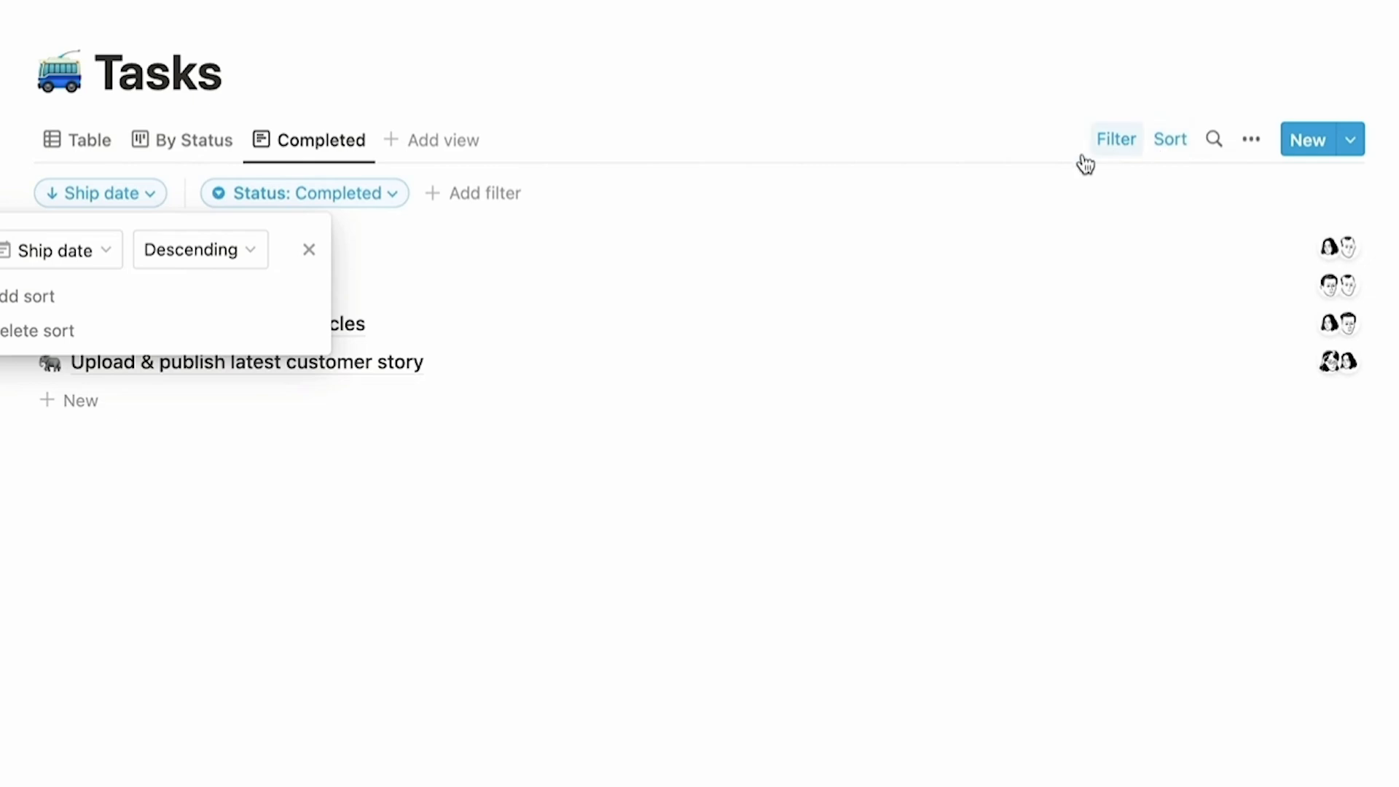
{"action": "left_click", "coordinate": [394, 215]}
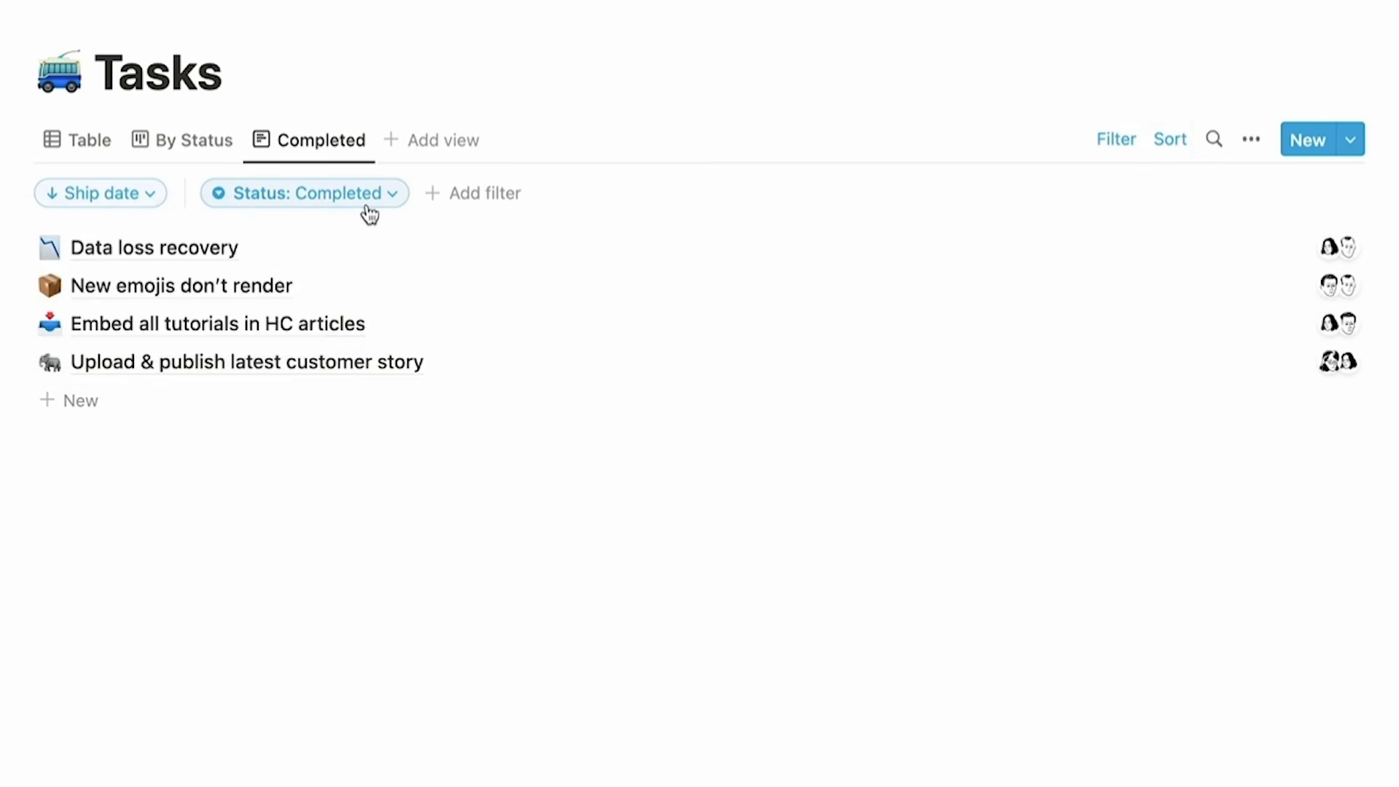
{"action": "left_click", "coordinate": [151, 209]}
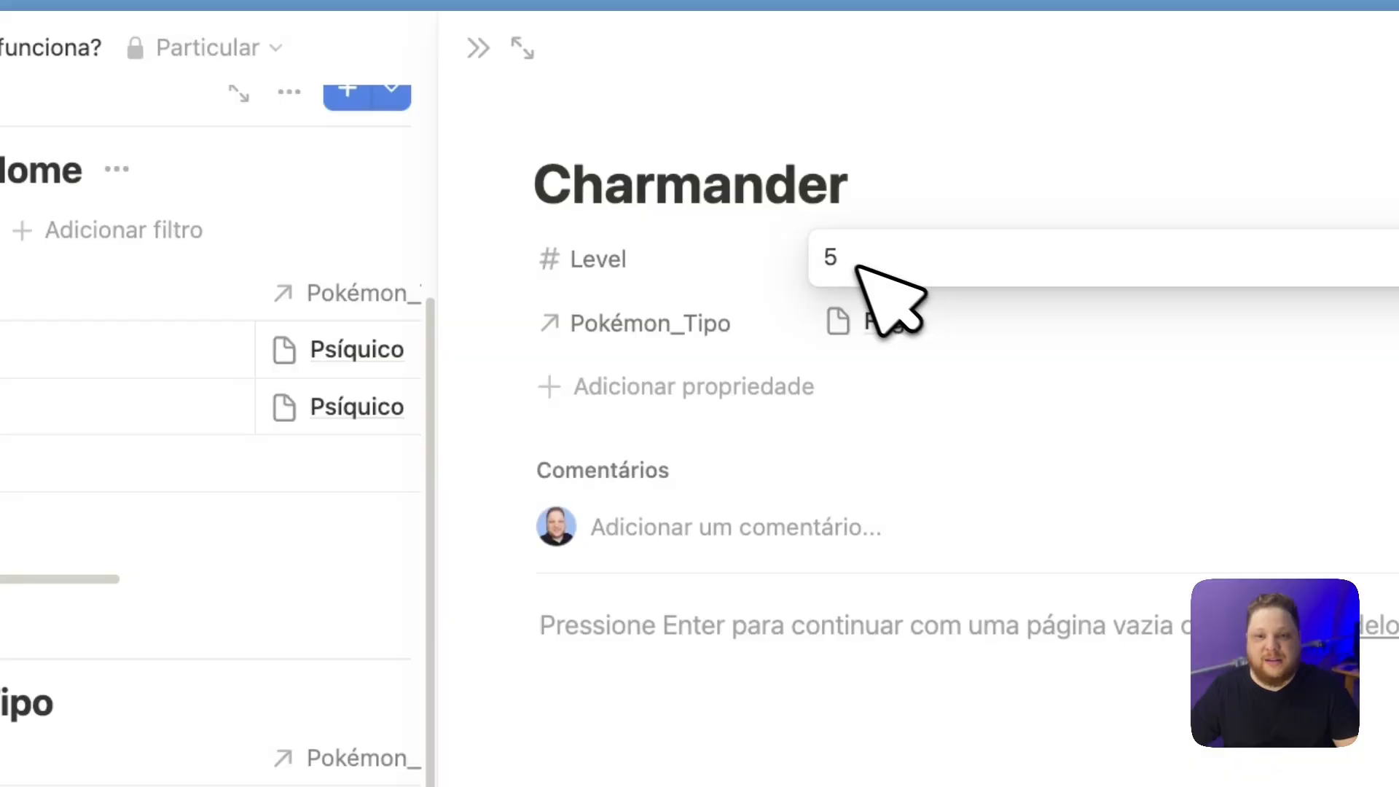
Set Charmander's Level to 50 on its page and close the page.
{"action": "left_click", "coordinate": [860, 256]}
{"action": "type", "text": "5"}
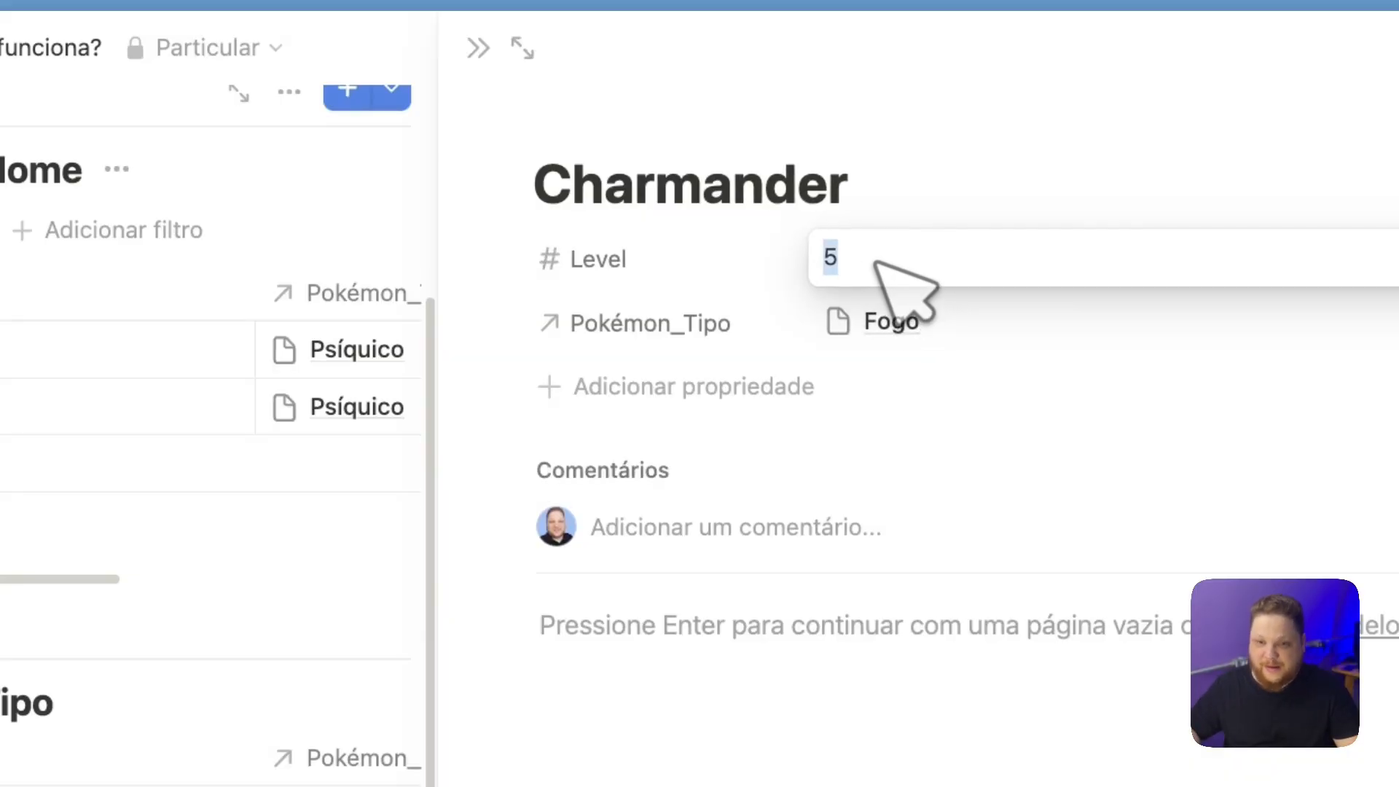
{"action": "type", "text": "0"}
{"action": "key", "text": "Return"}
{"action": "left_click", "coordinate": [478, 48]}
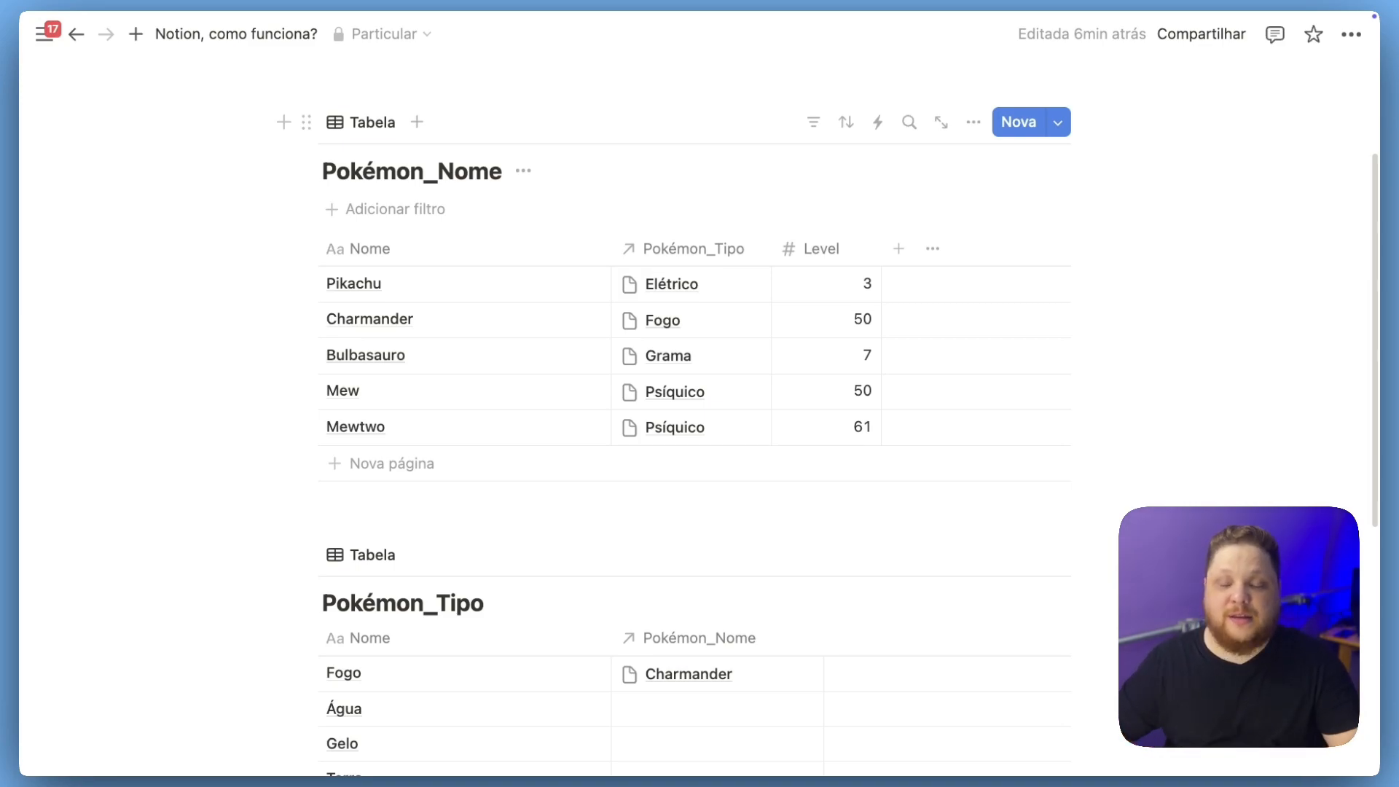
Group the Pokémon_Nome table by the Pokémon_Tipo relation.
{"action": "left_click", "coordinate": [973, 121]}
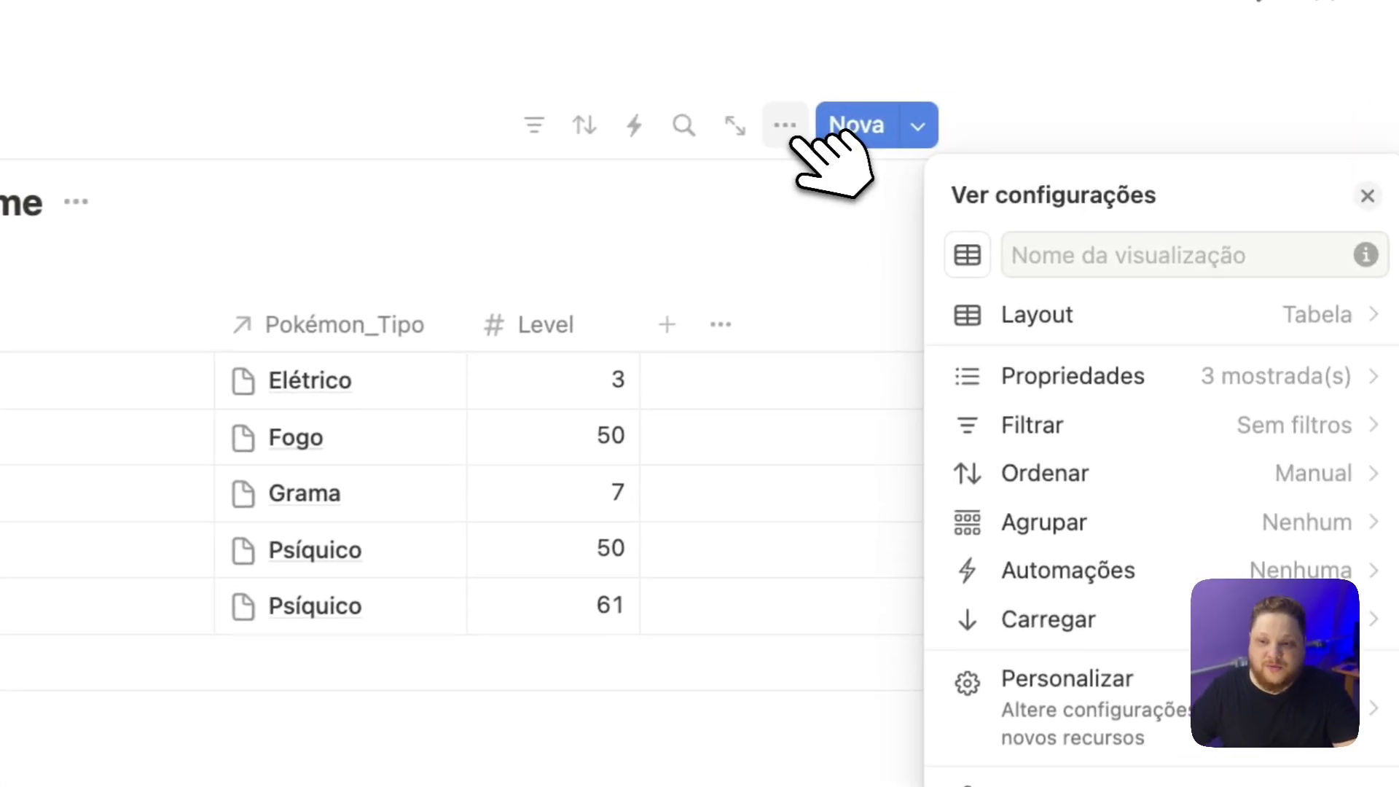
{"action": "left_click", "coordinate": [1132, 525]}
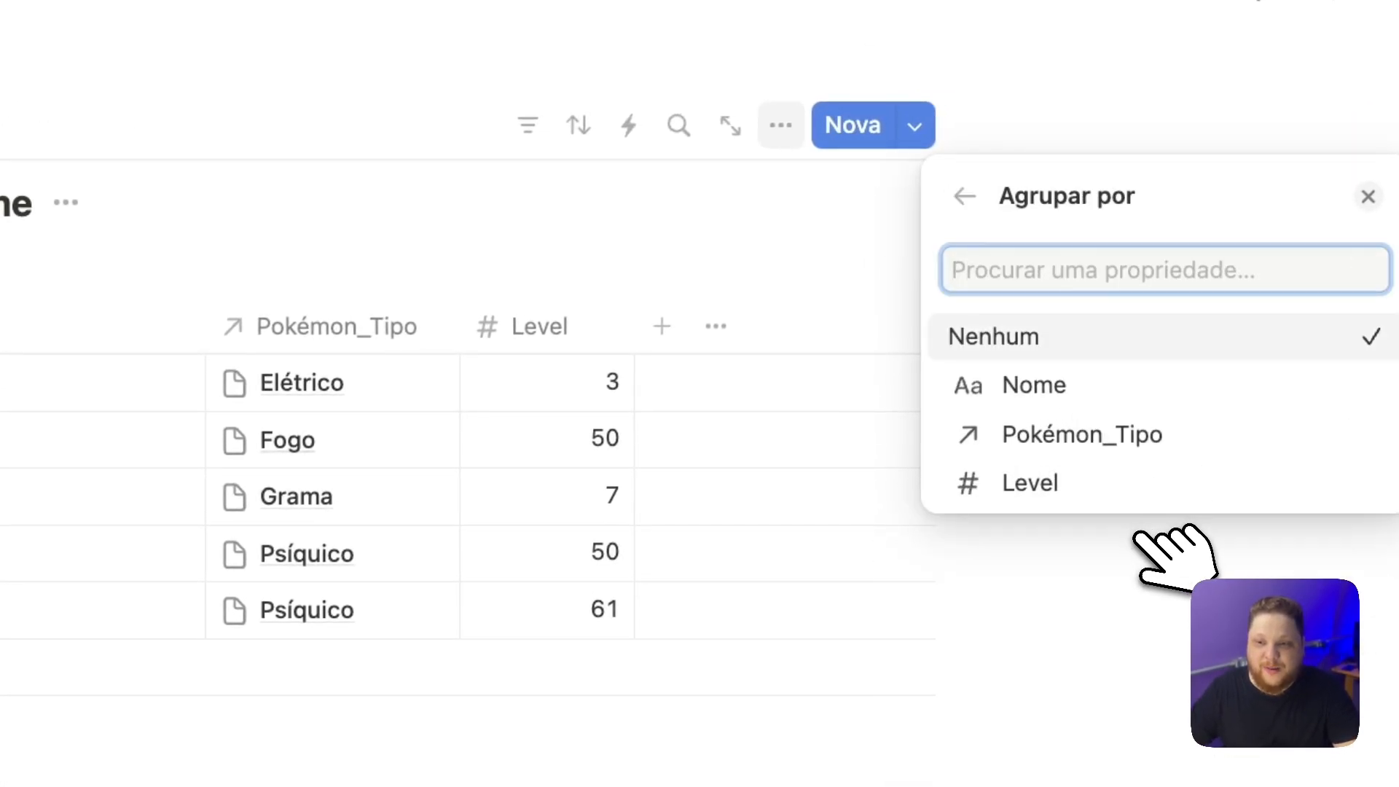
{"action": "left_click", "coordinate": [1085, 438]}
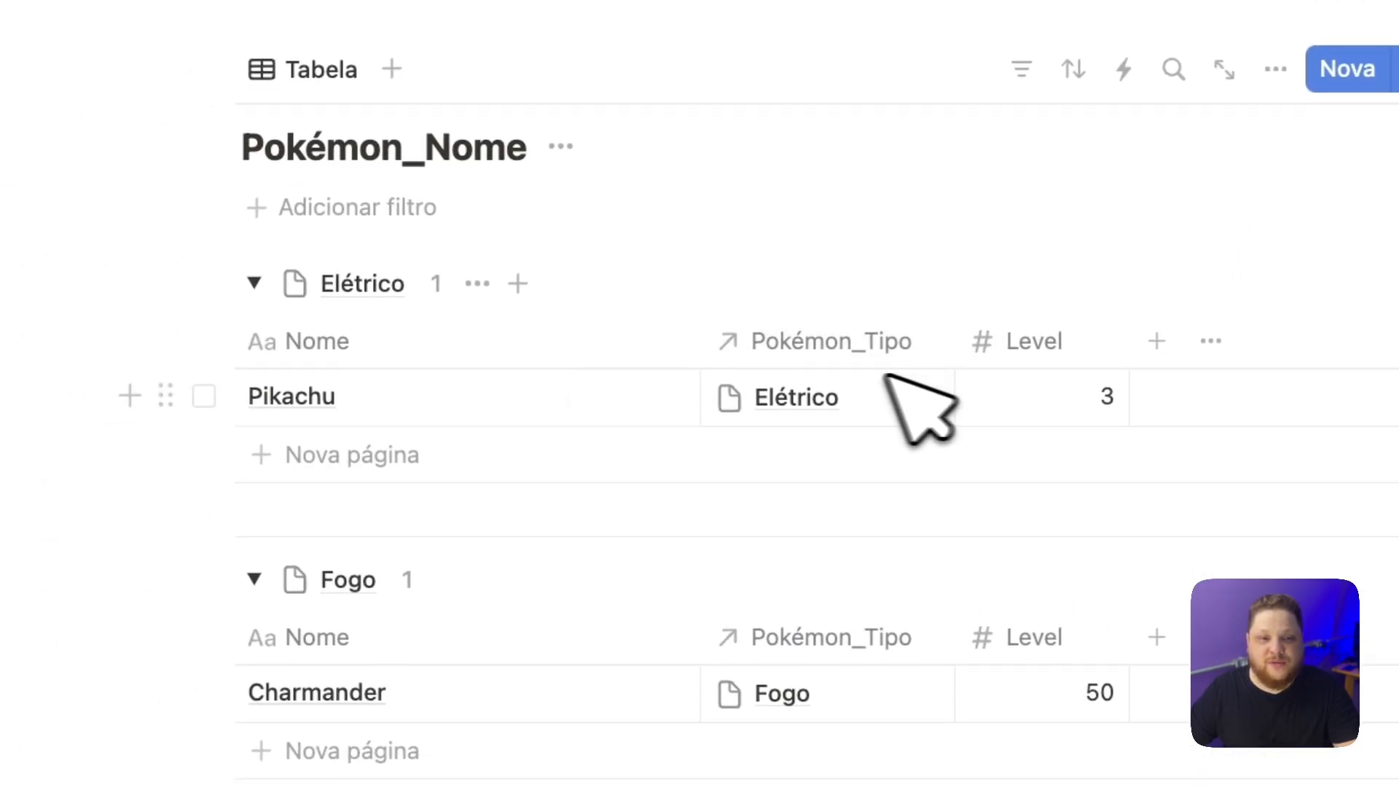
Collapse the Elétrico, Fogo and Grama groups in Pokémon_Nome, leaving the Psíquico group expanded.
{"action": "left_click", "coordinate": [267, 273]}
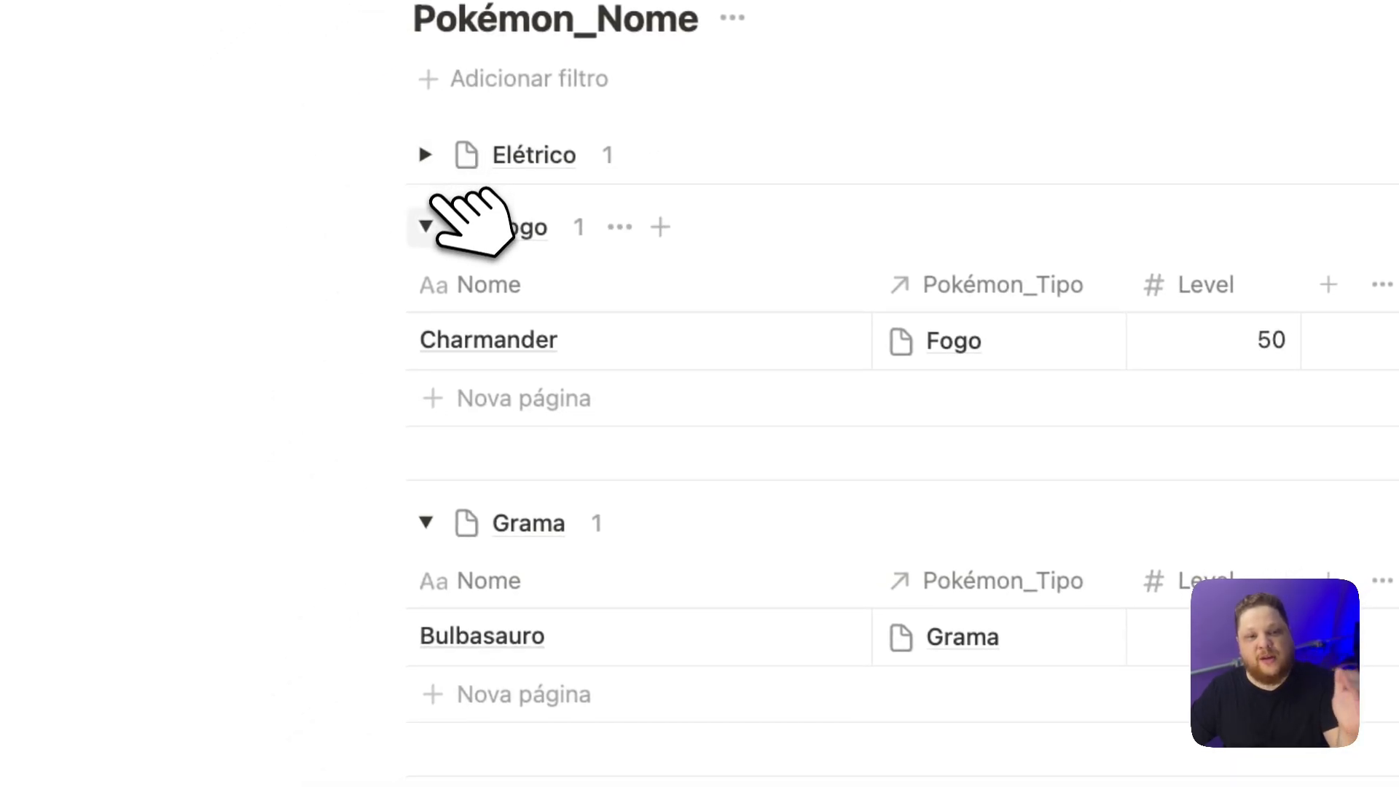
{"action": "left_click", "coordinate": [427, 227]}
{"action": "left_click", "coordinate": [426, 298]}
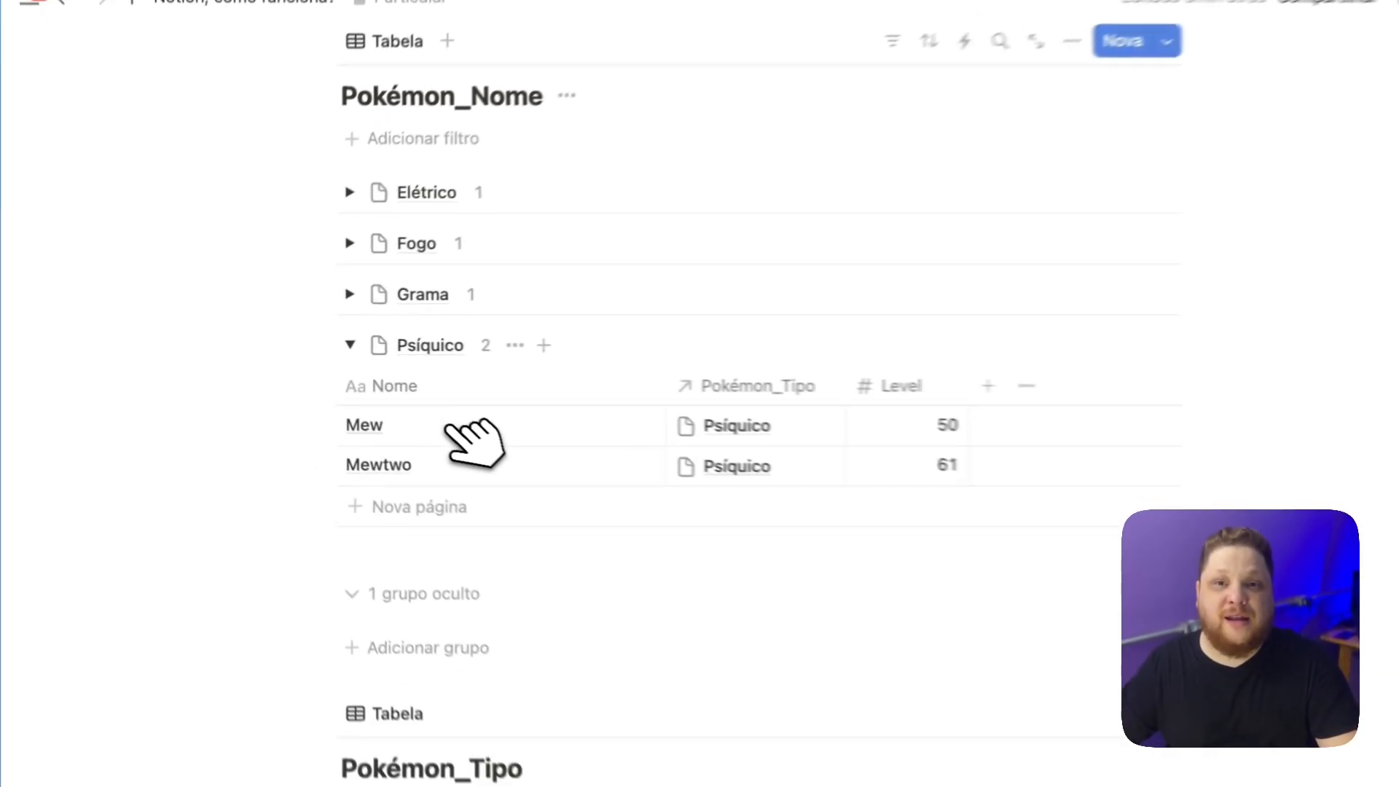
{"action": "scroll", "coordinate": [572, 429], "scroll_direction": "up", "scroll_amount": 1}
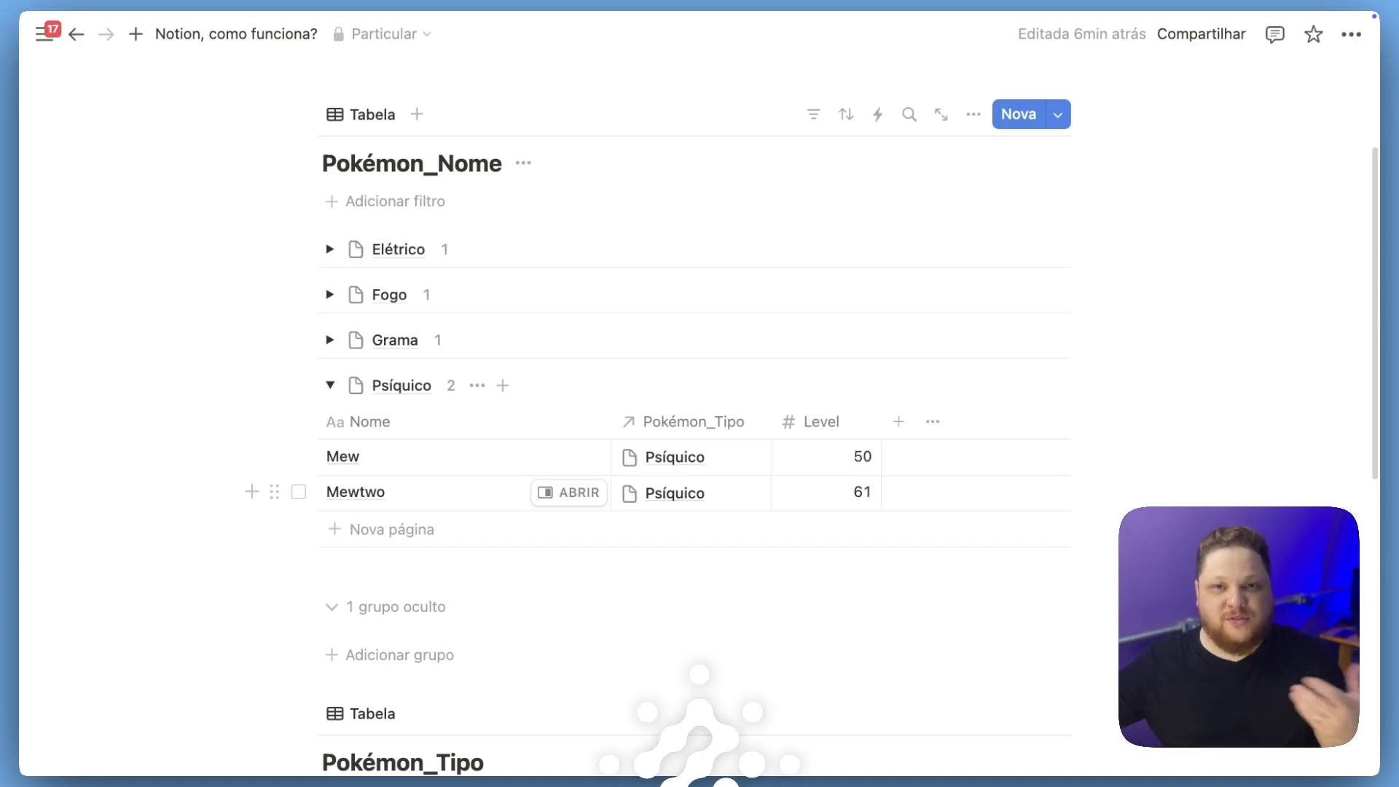
Change the Pokémon_Nome view's layout to Quadro and close the view settings.
{"action": "scroll", "coordinate": [692, 364], "scroll_direction": "up", "scroll_amount": 3}
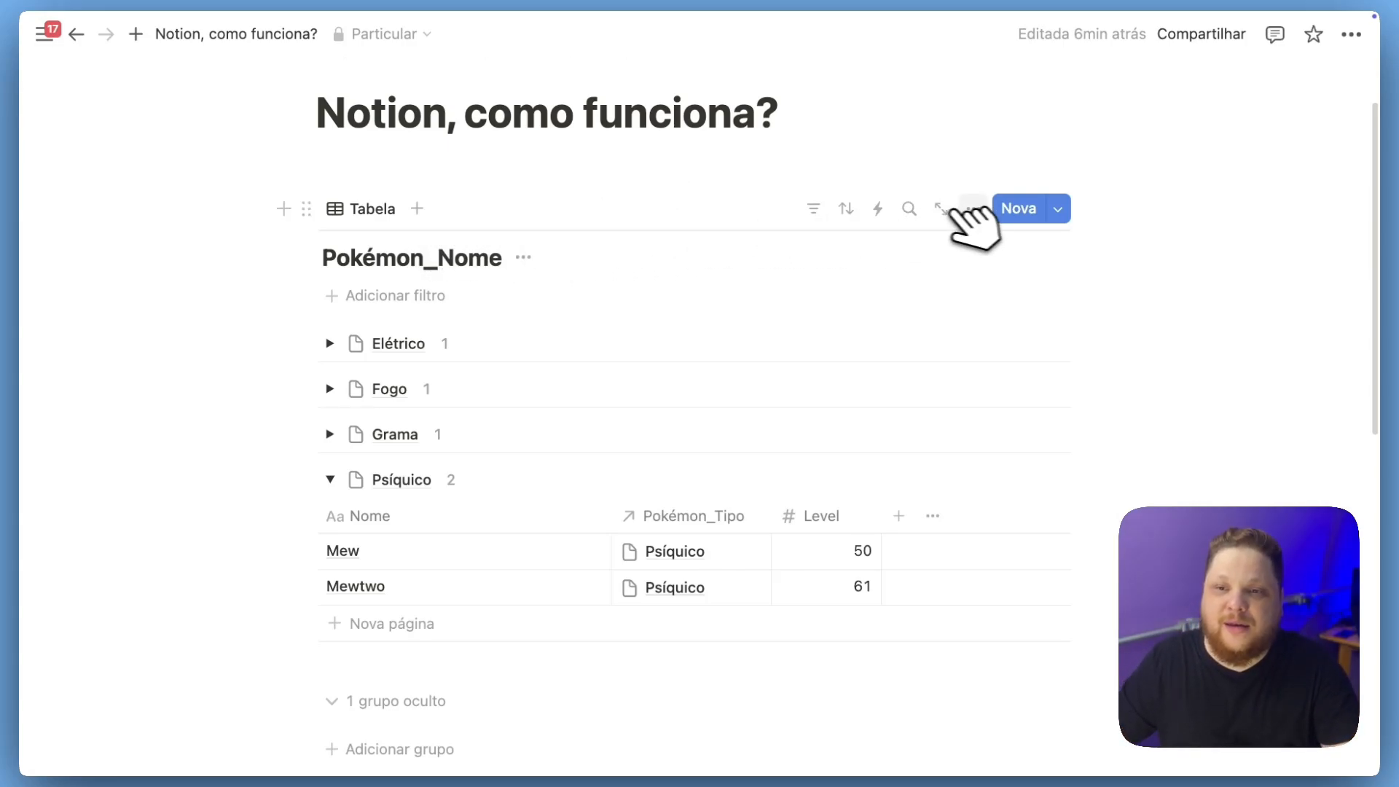
{"action": "left_click", "coordinate": [974, 209]}
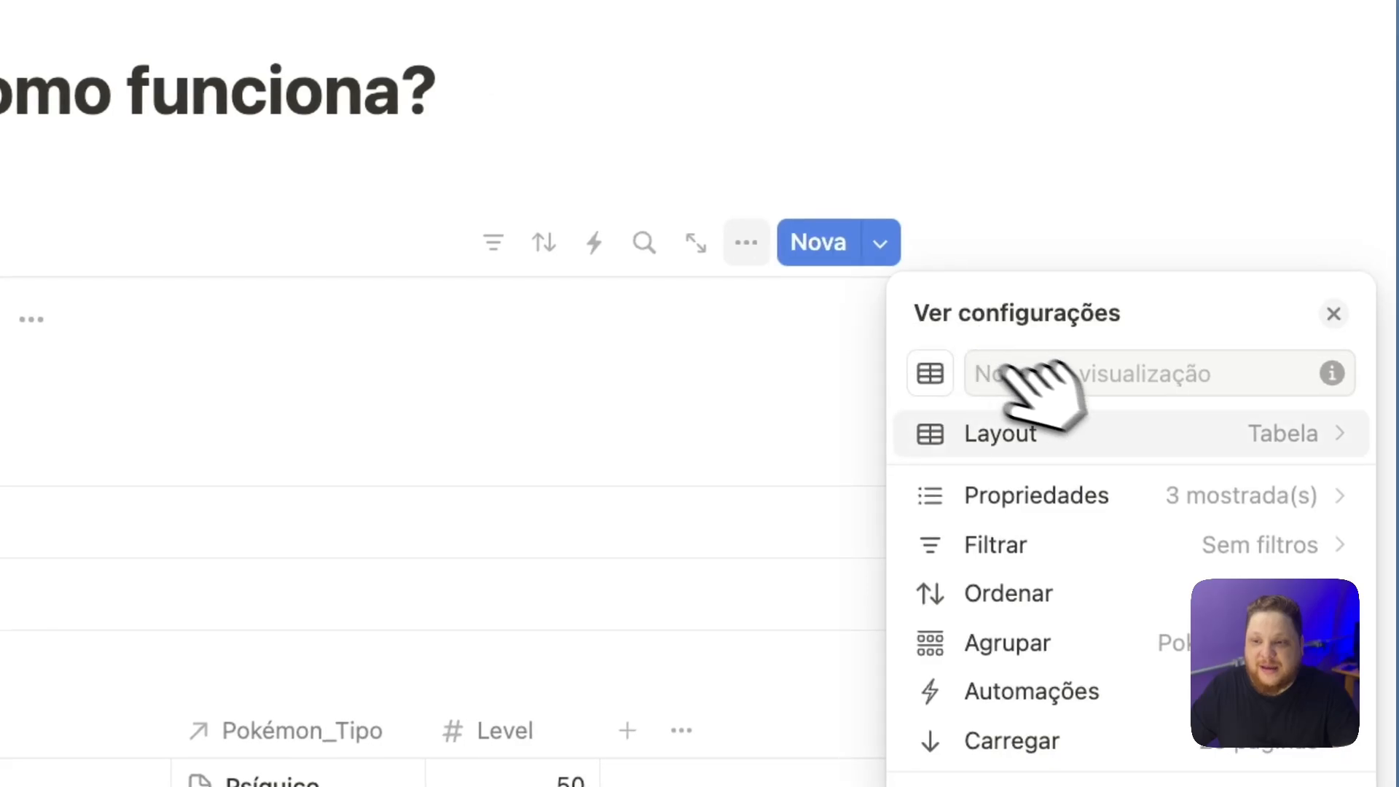
{"action": "left_click", "coordinate": [1151, 434]}
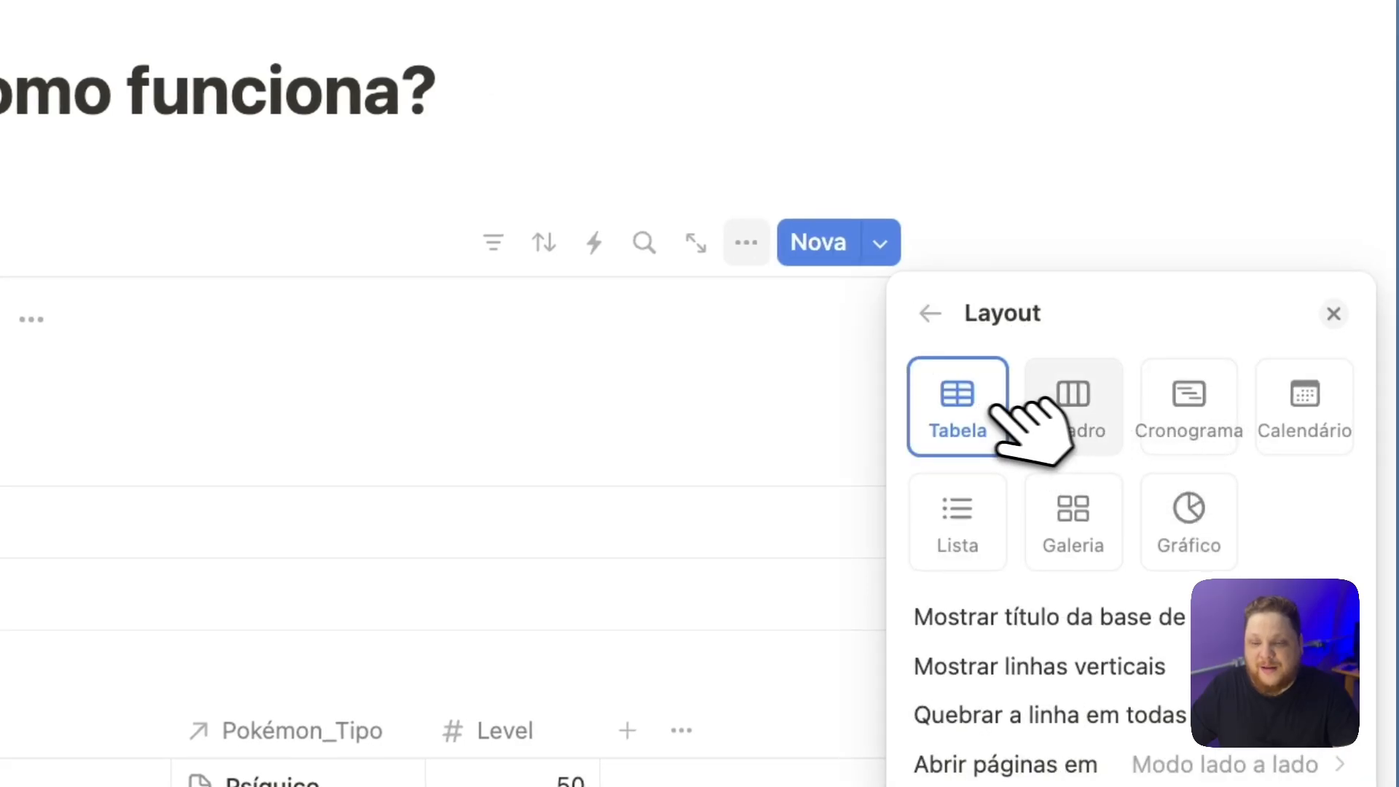
{"action": "left_click", "coordinate": [1076, 408]}
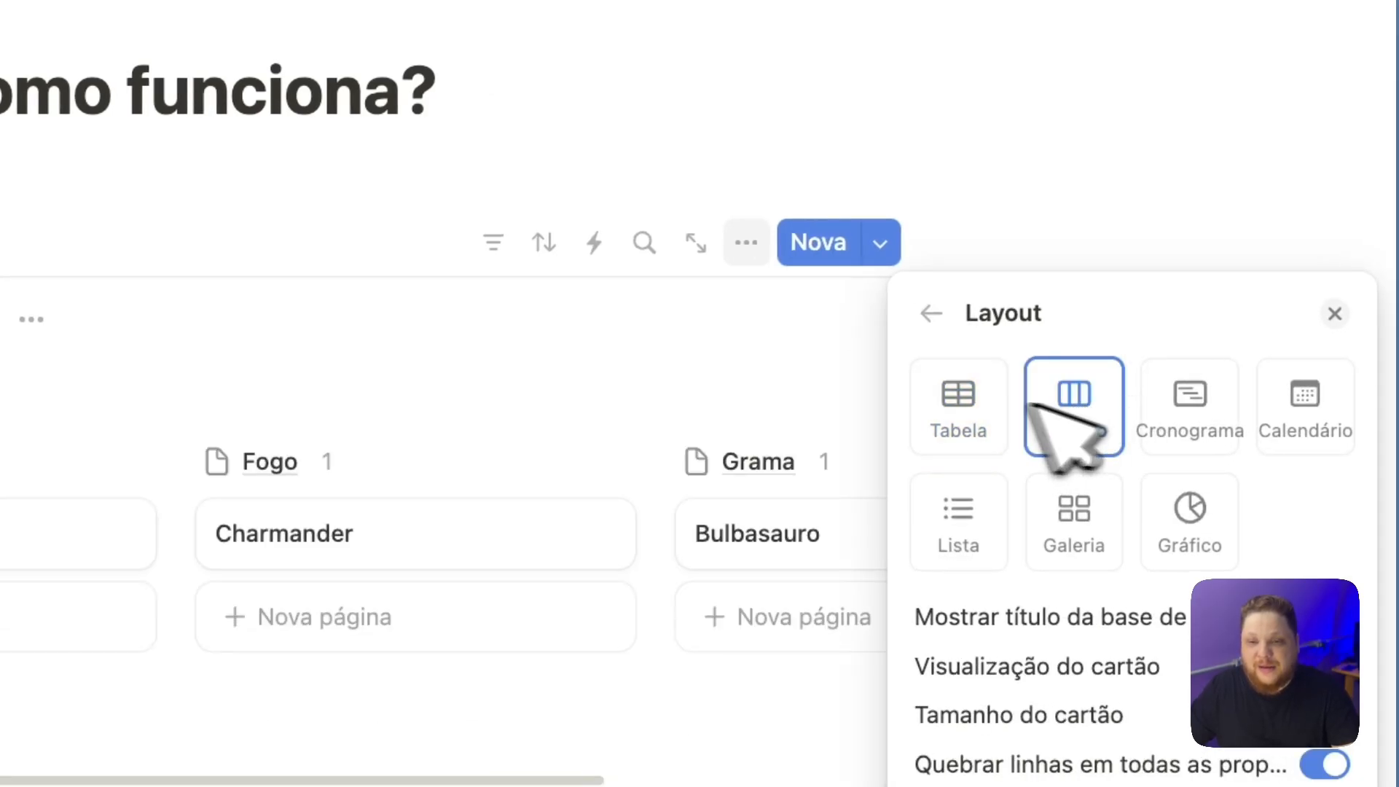
{"action": "left_click", "coordinate": [655, 405]}
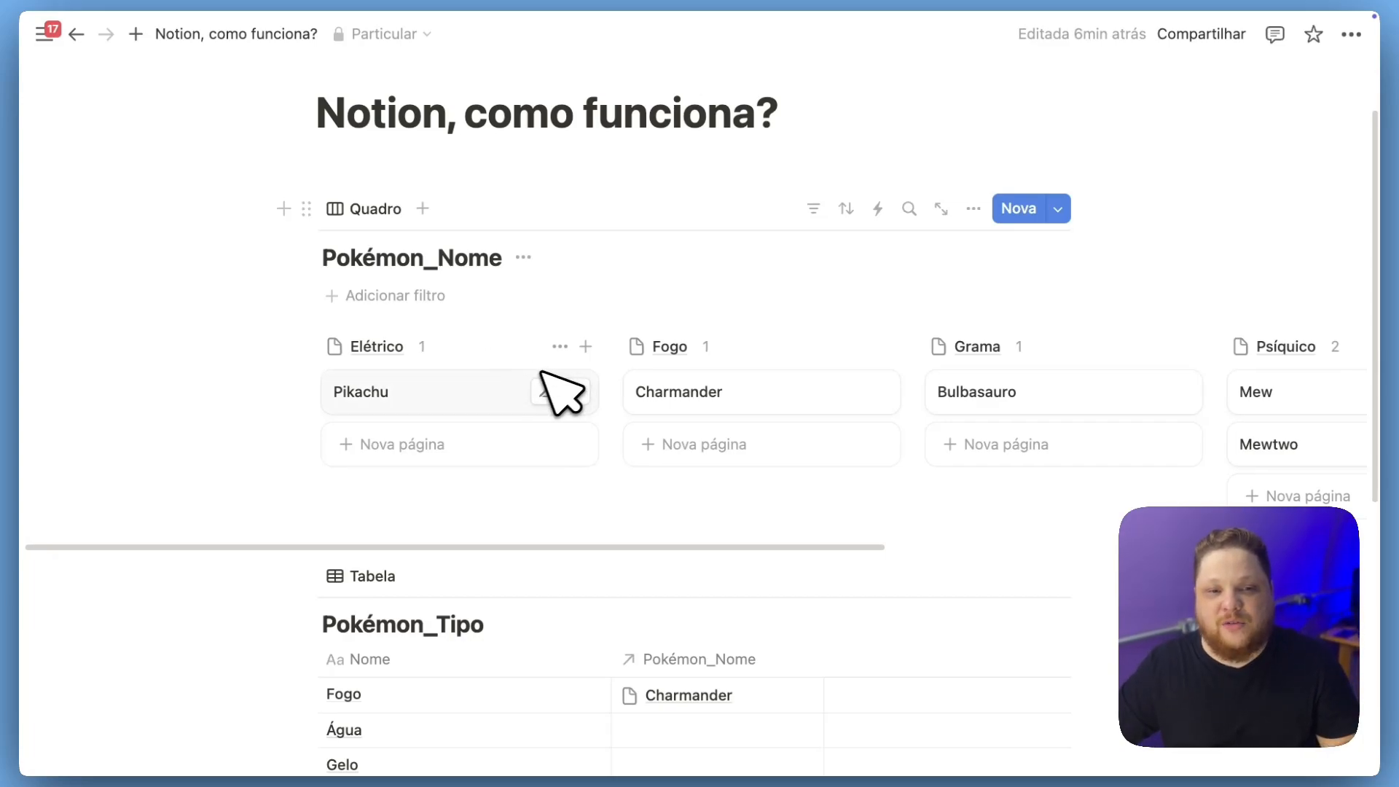
Look through the type columns and their cards across the Pokémon_Nome board.
{"action": "scroll", "coordinate": [555, 390], "scroll_direction": "right", "scroll_amount": 4}
{"action": "scroll", "coordinate": [531, 381], "scroll_direction": "right", "scroll_amount": 3}
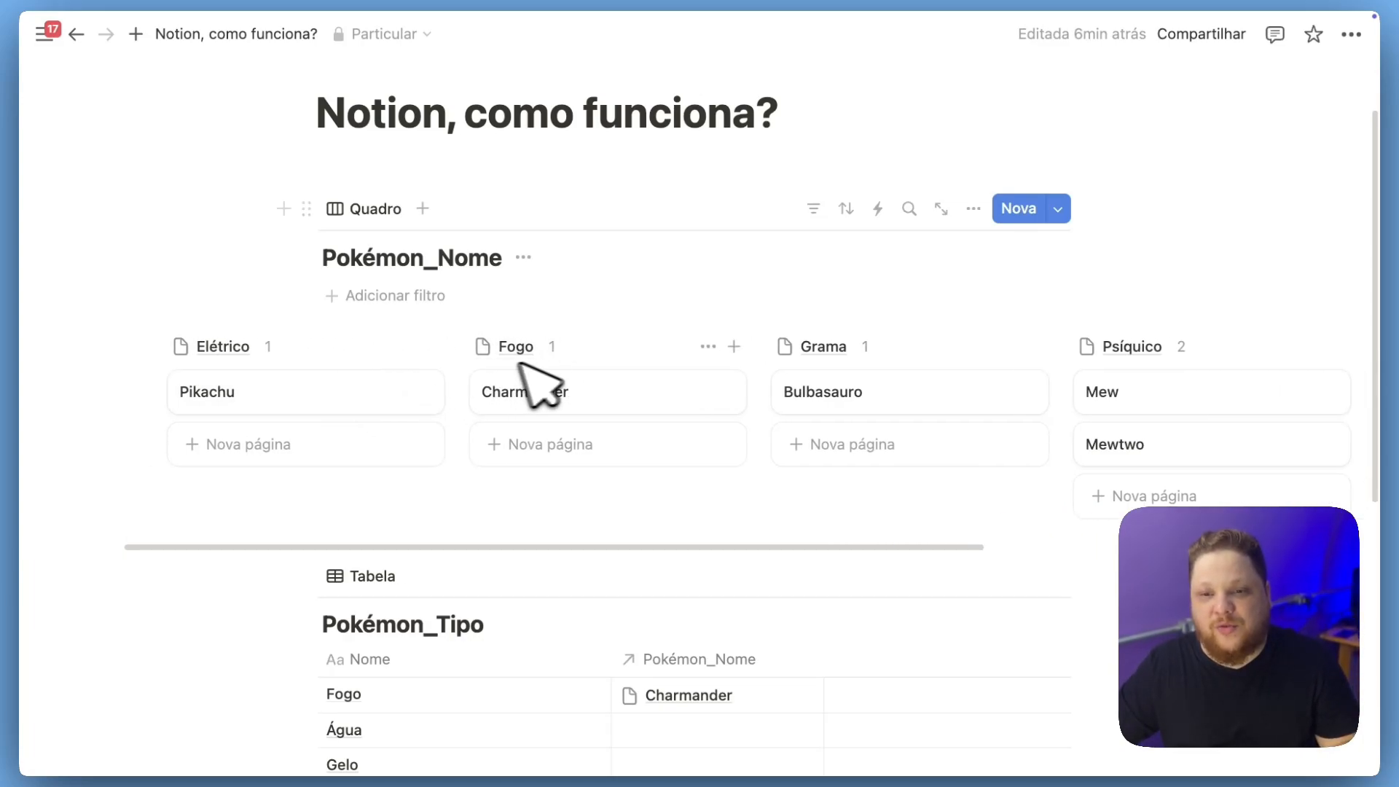
{"action": "scroll", "coordinate": [911, 371], "scroll_direction": "left", "scroll_amount": 5}
{"action": "scroll", "coordinate": [911, 371], "scroll_direction": "up", "scroll_amount": 1}
{"action": "scroll", "coordinate": [806, 360], "scroll_direction": "right", "scroll_amount": 6}
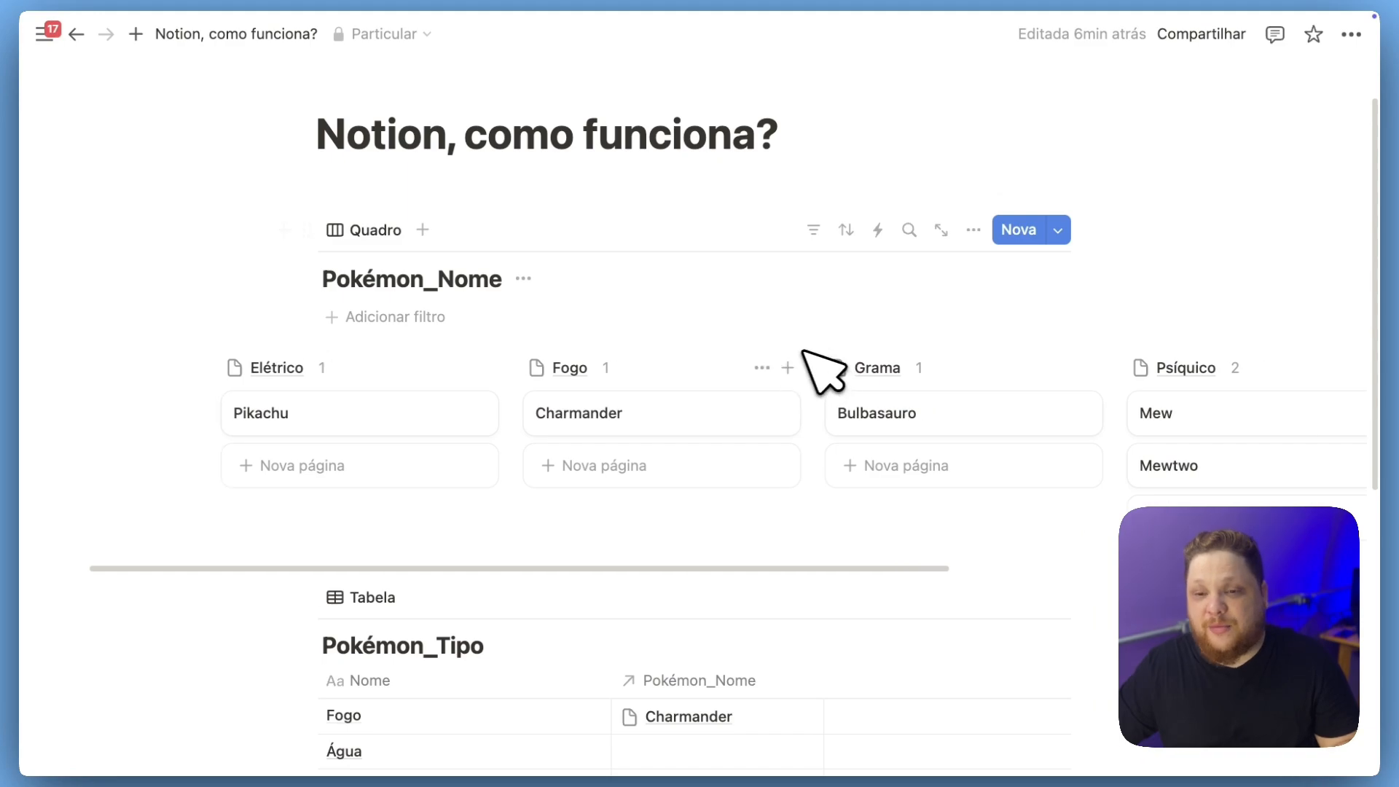
{"action": "scroll", "coordinate": [912, 390], "scroll_direction": "left", "scroll_amount": 5}
{"action": "scroll", "coordinate": [802, 390], "scroll_direction": "left", "scroll_amount": 2}
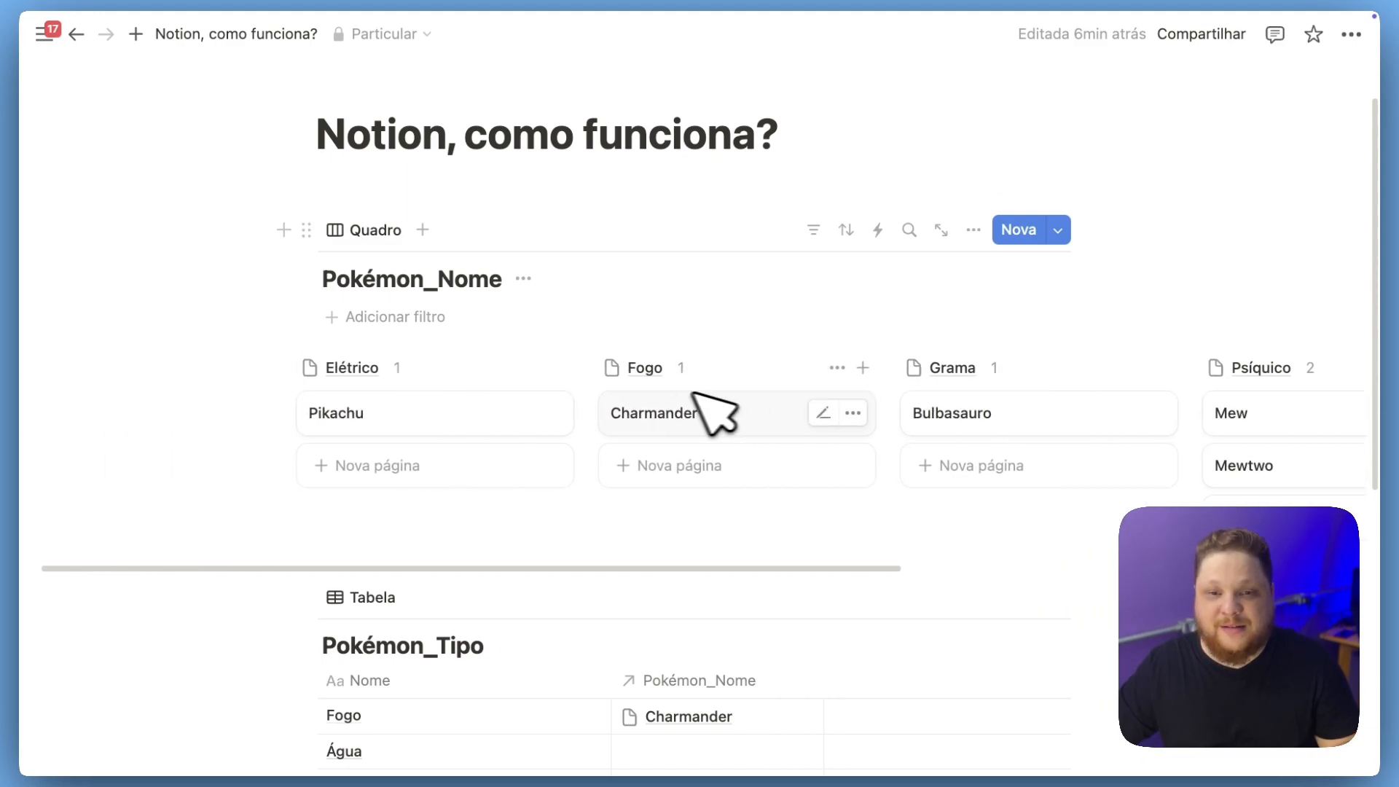
Change the Pokémon_Nome view's layout from Quadro to Lista.
{"action": "left_click", "coordinate": [974, 229]}
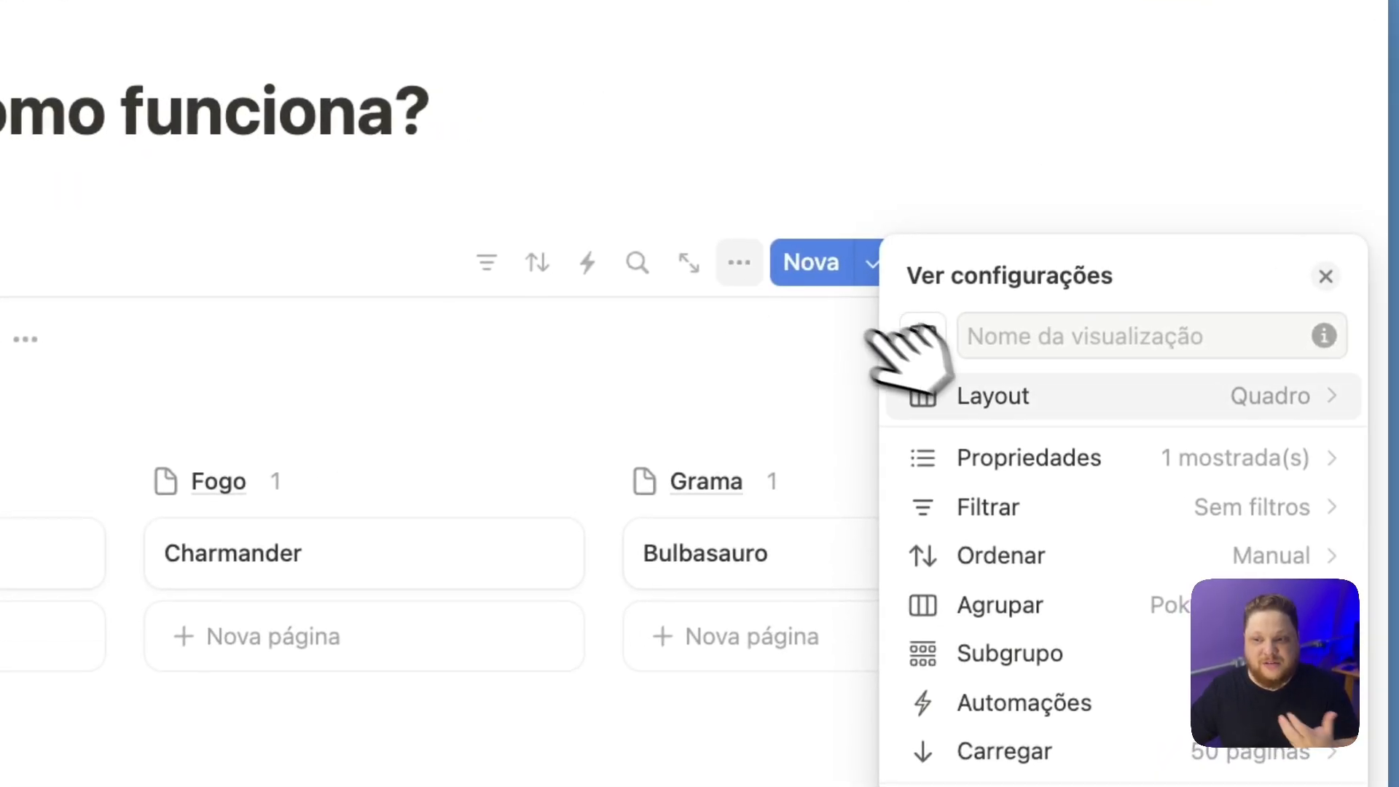
{"action": "left_click", "coordinate": [969, 394]}
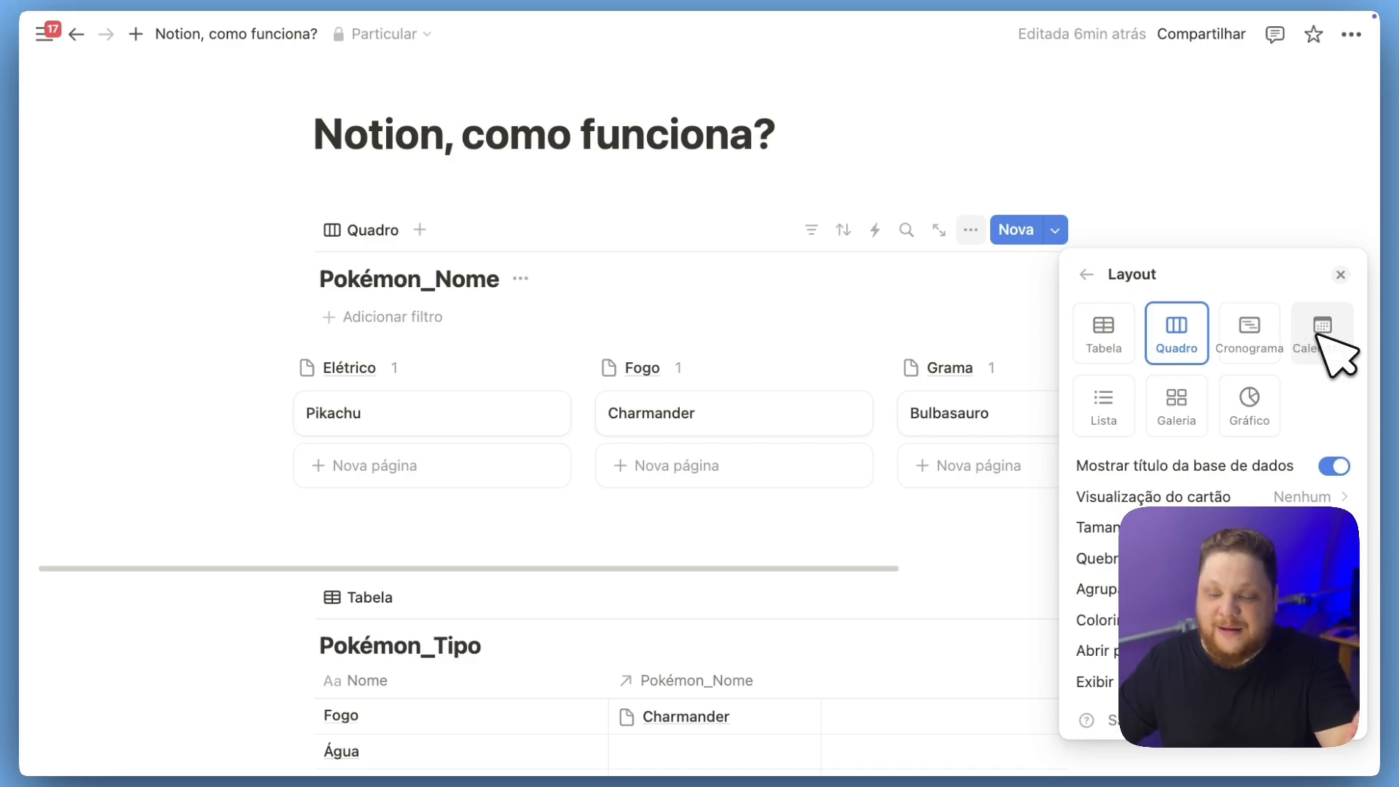
{"action": "left_click", "coordinate": [1104, 405]}
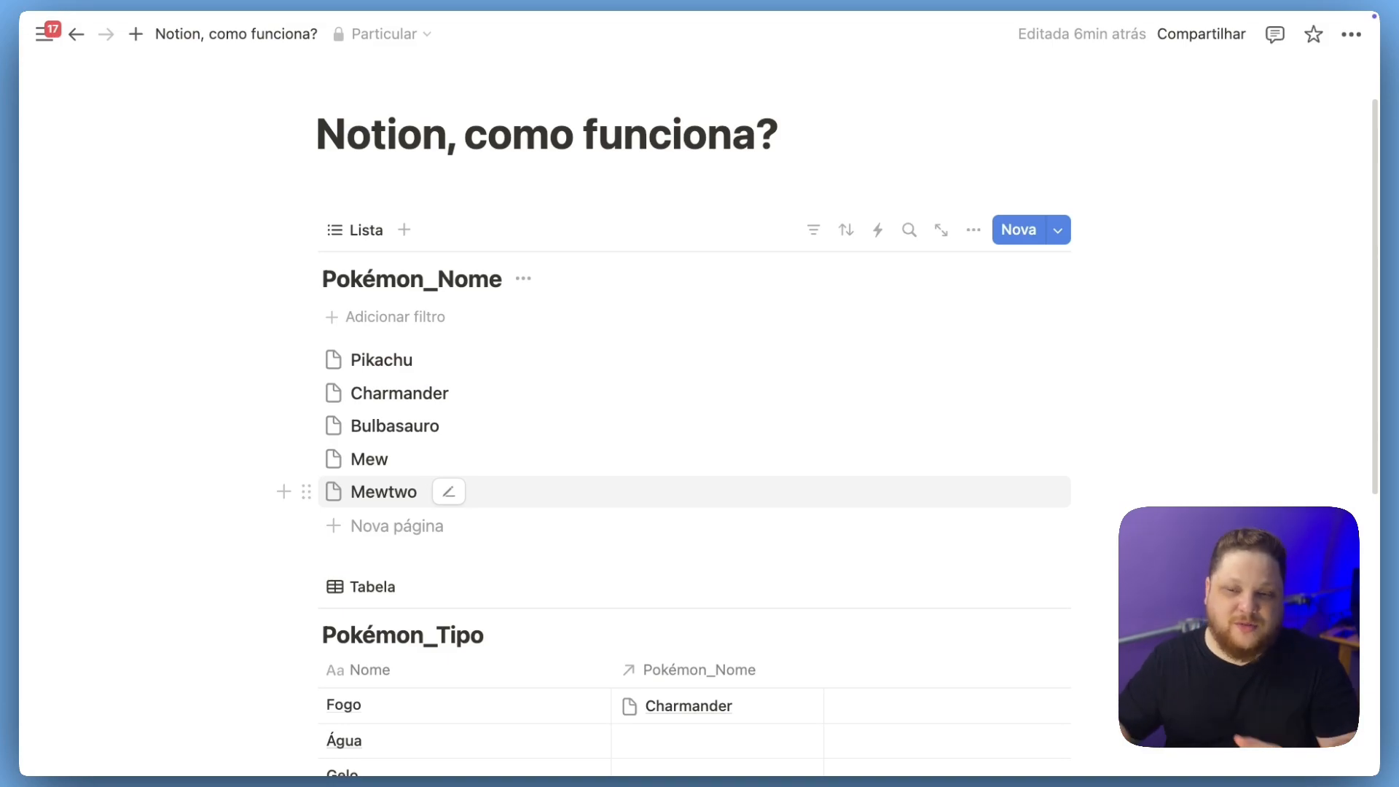
Change the Pokémon_Nome view's layout from Lista to Galeria.
{"action": "left_click", "coordinate": [973, 230]}
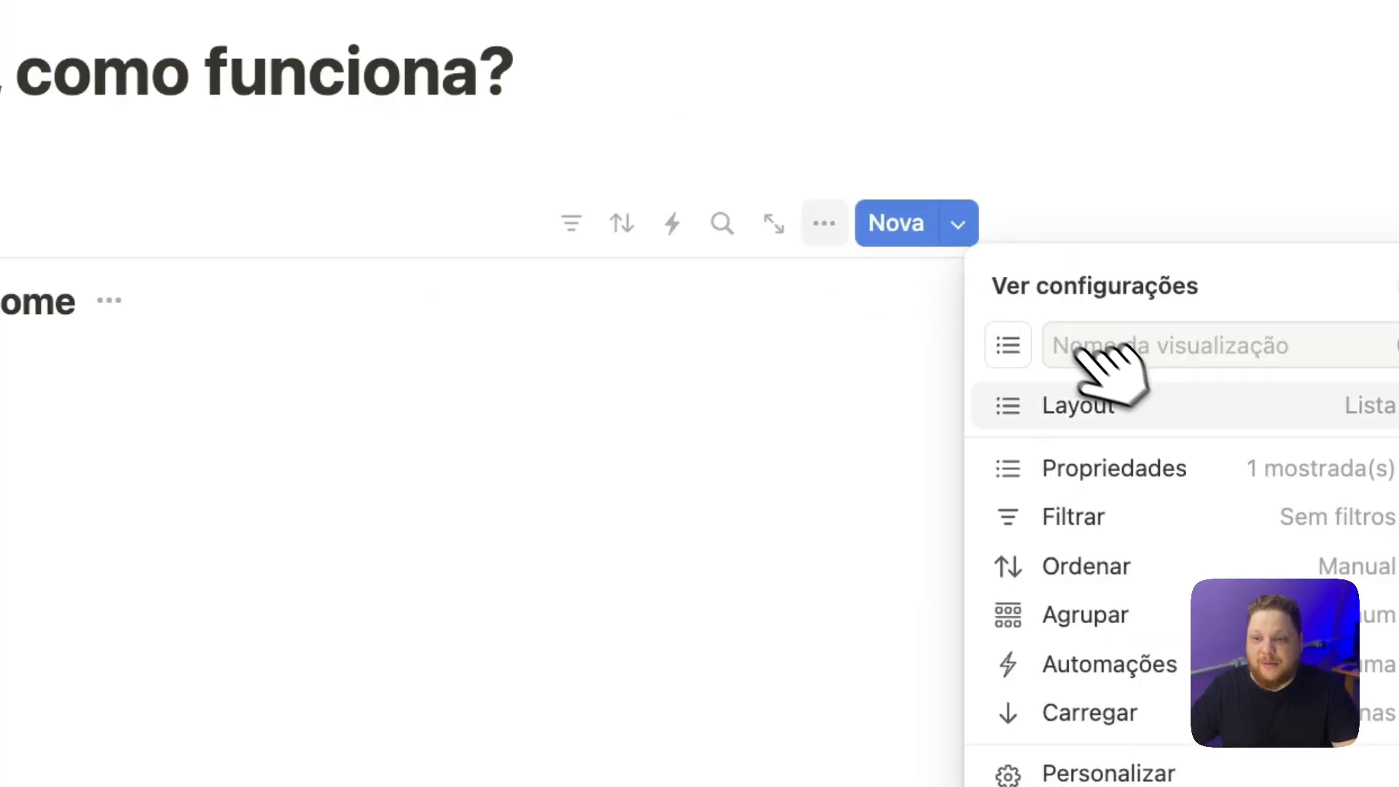
{"action": "left_click", "coordinate": [1114, 402]}
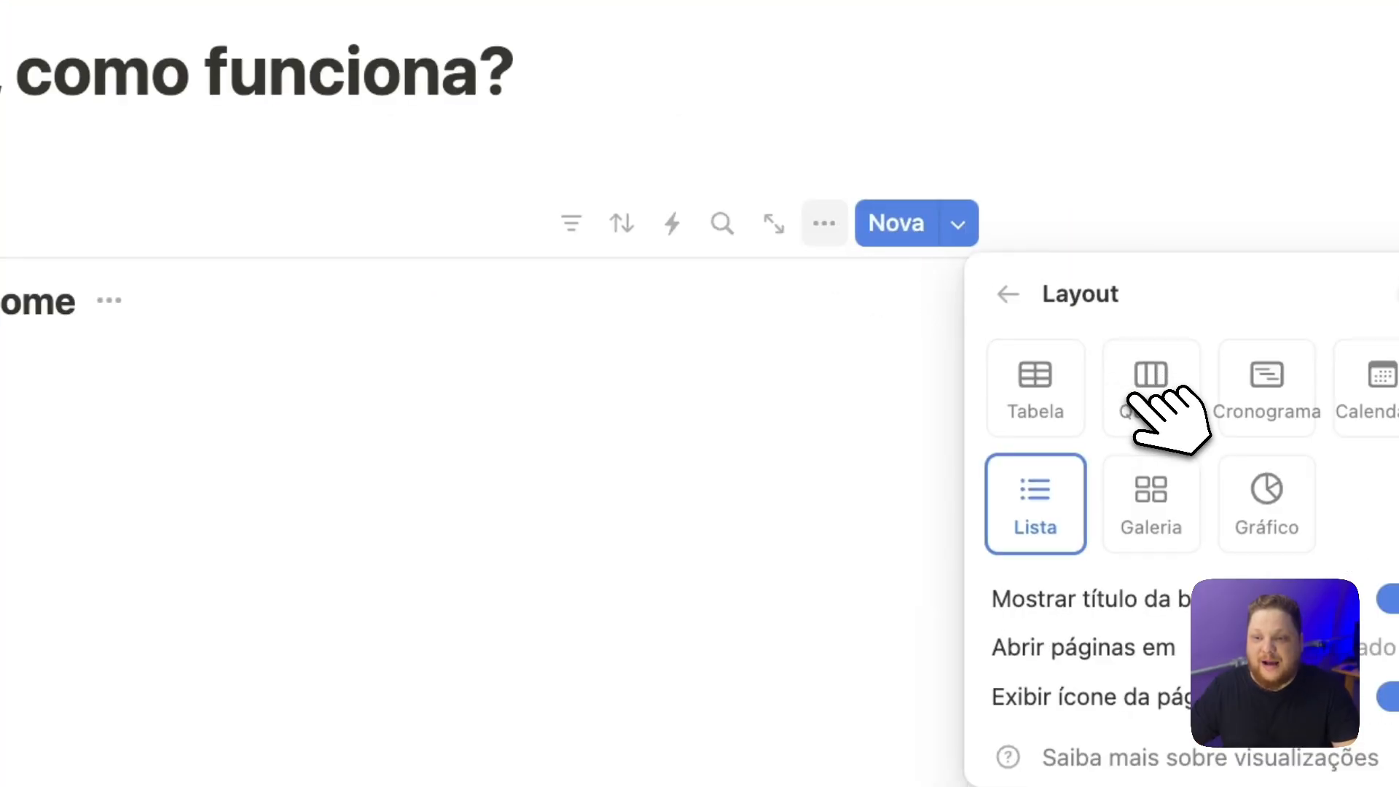
{"action": "left_click", "coordinate": [1169, 504]}
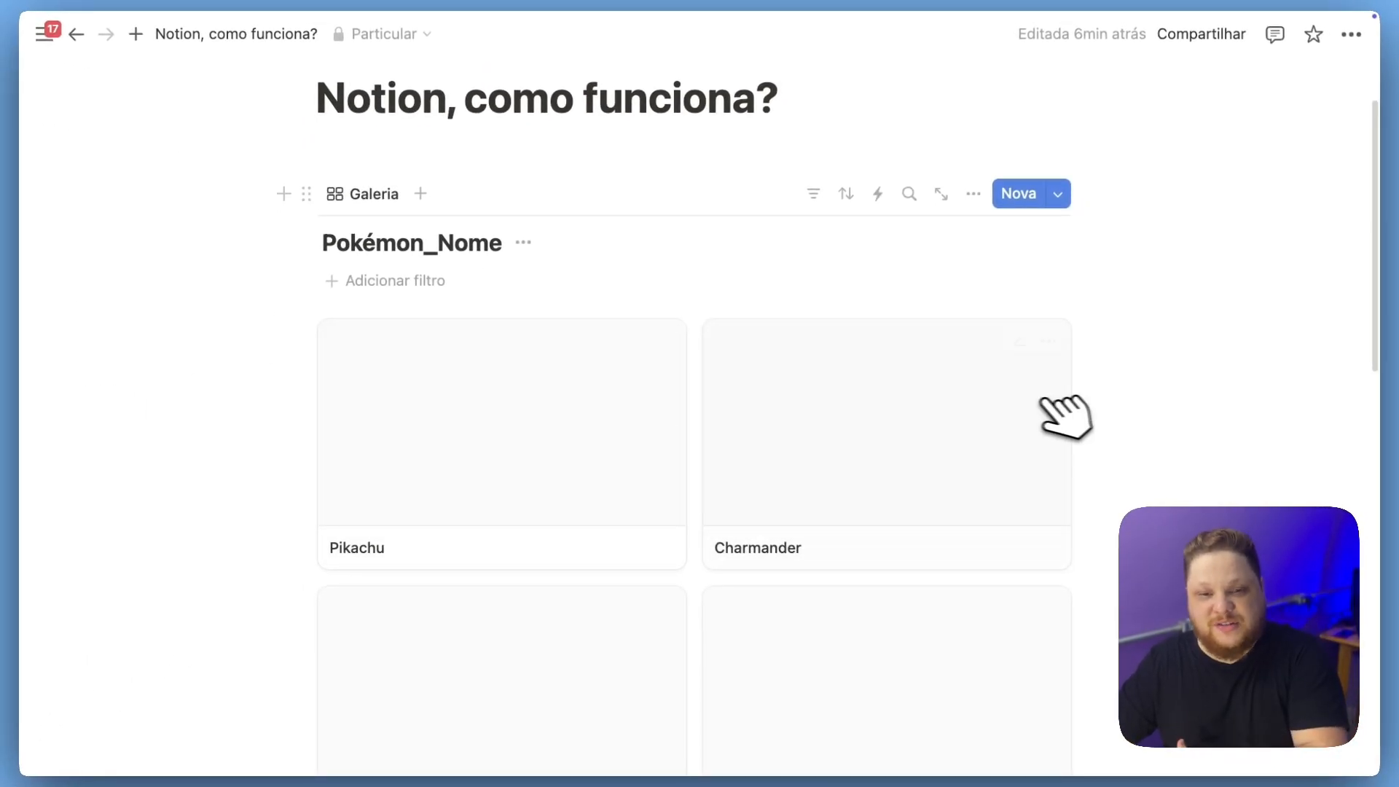
Add a cover to the Pikachu page and replace the default image with an Unsplash photo found by searching "pikachu".
{"action": "left_click", "coordinate": [565, 431]}
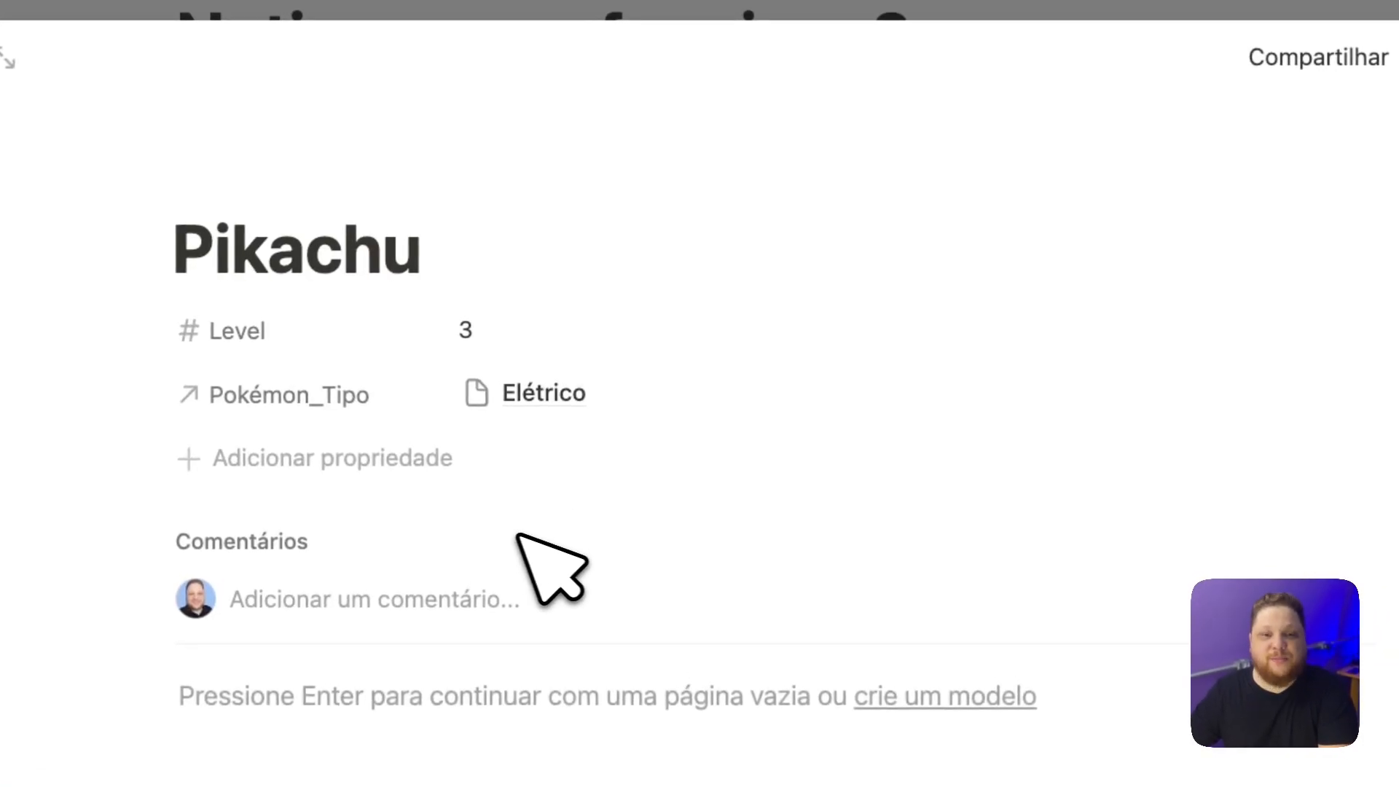
{"action": "mouse_move", "coordinate": [408, 244]}
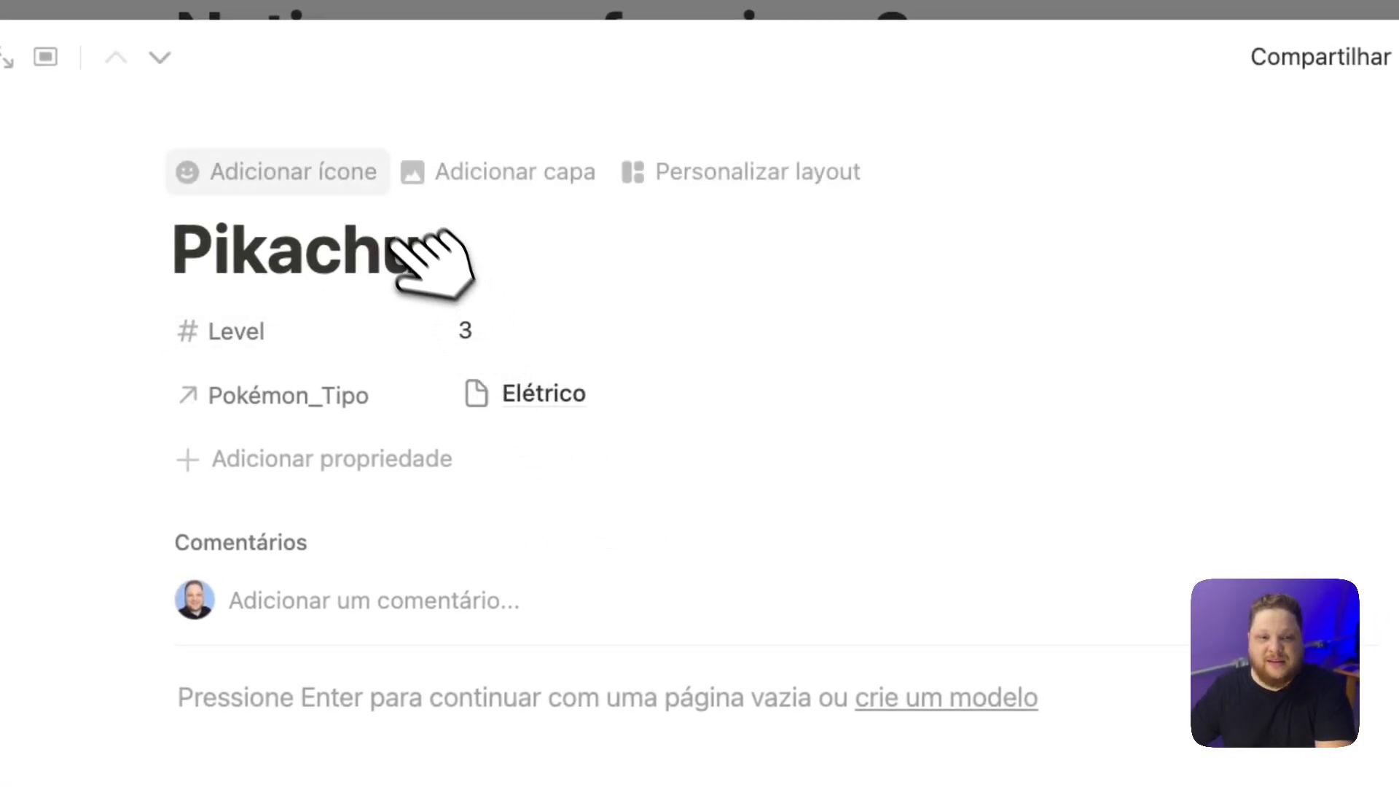
{"action": "left_click", "coordinate": [421, 173]}
{"action": "mouse_move", "coordinate": [593, 212]}
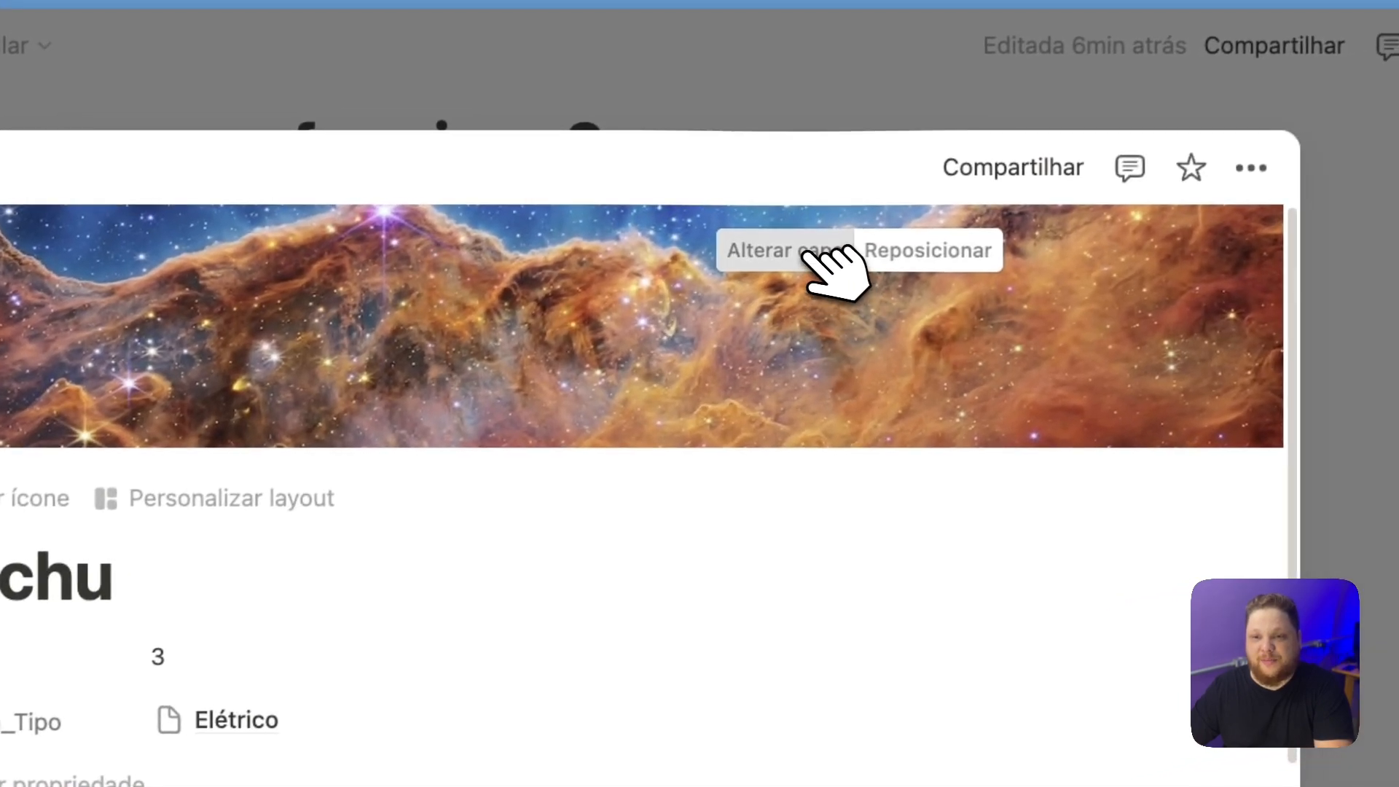
{"action": "left_click", "coordinate": [896, 236]}
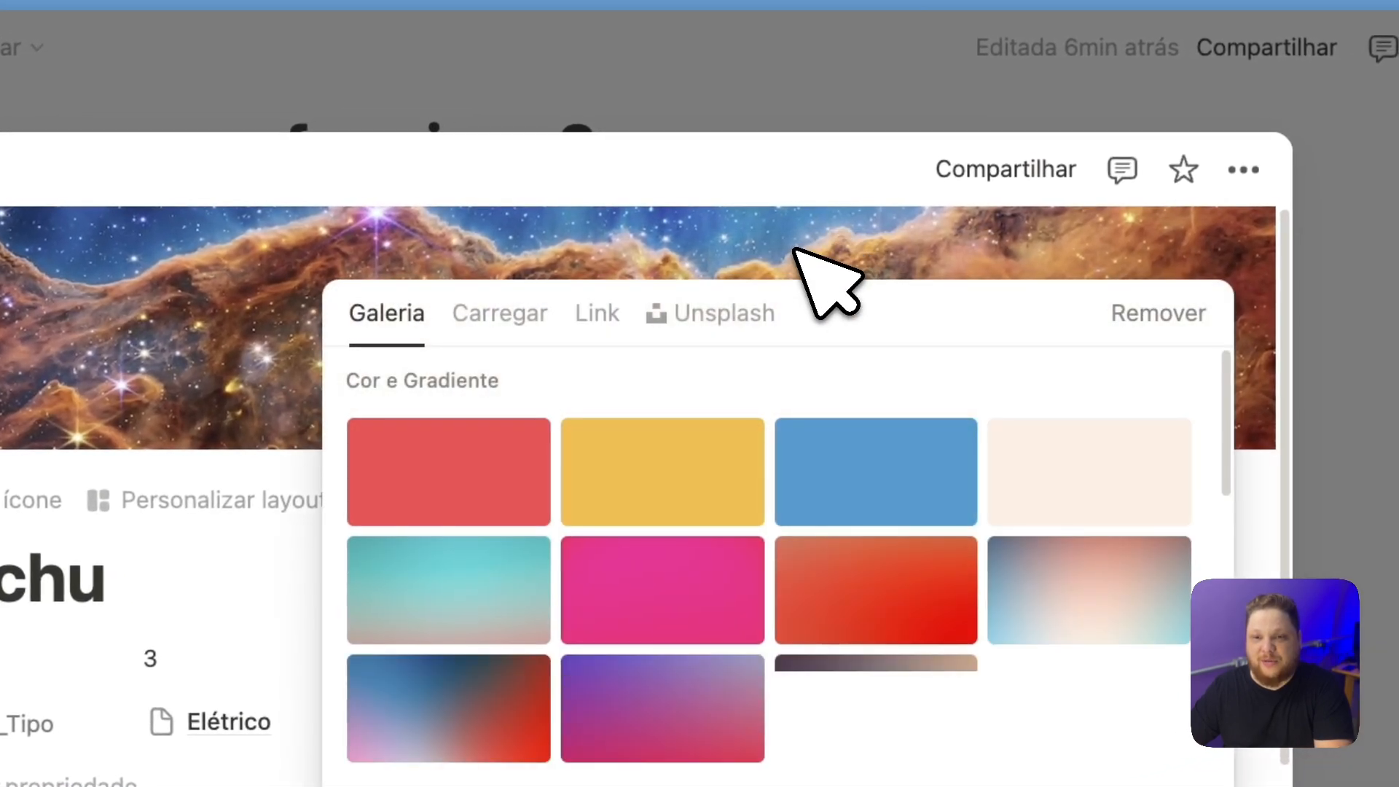
{"action": "left_click", "coordinate": [780, 315]}
{"action": "type", "text": "p"}
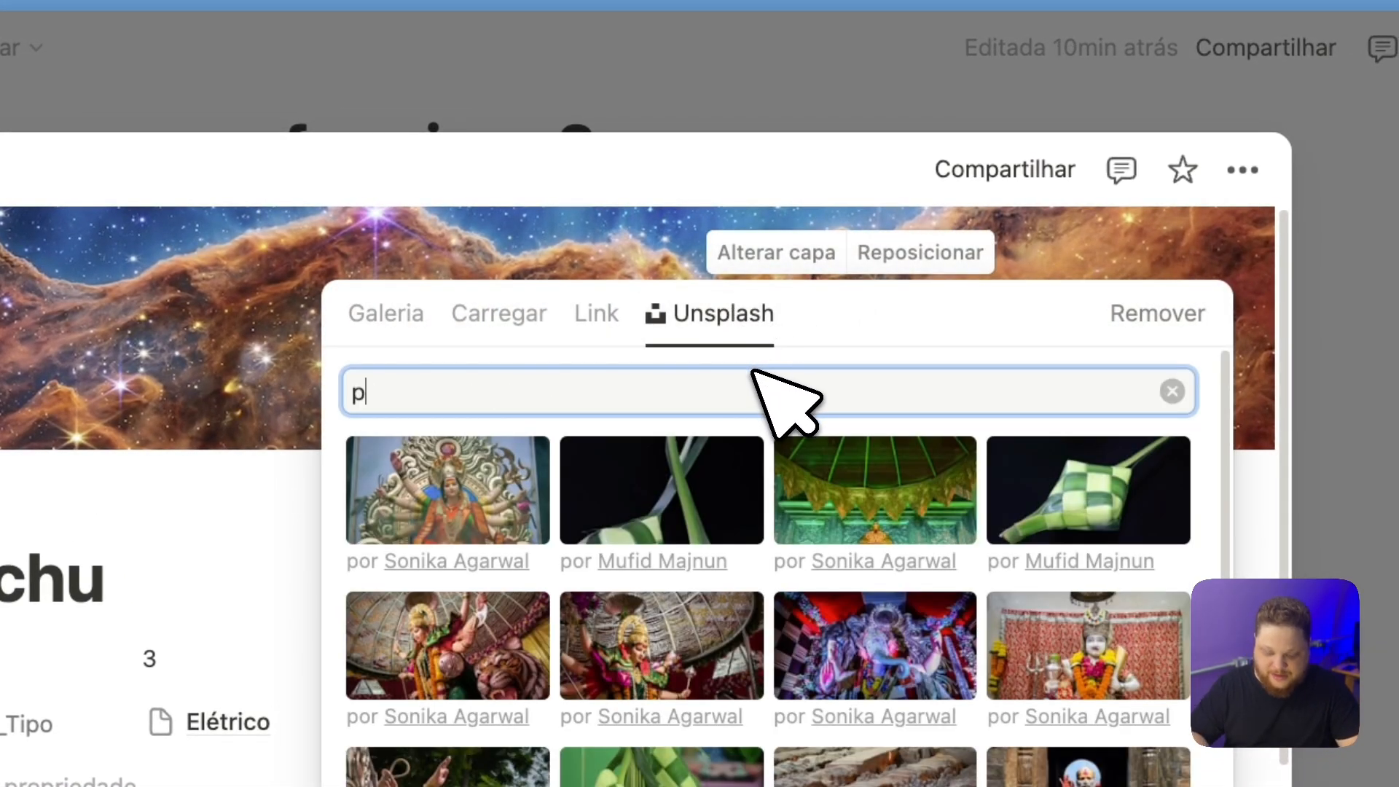
{"action": "type", "text": "ikachu"}
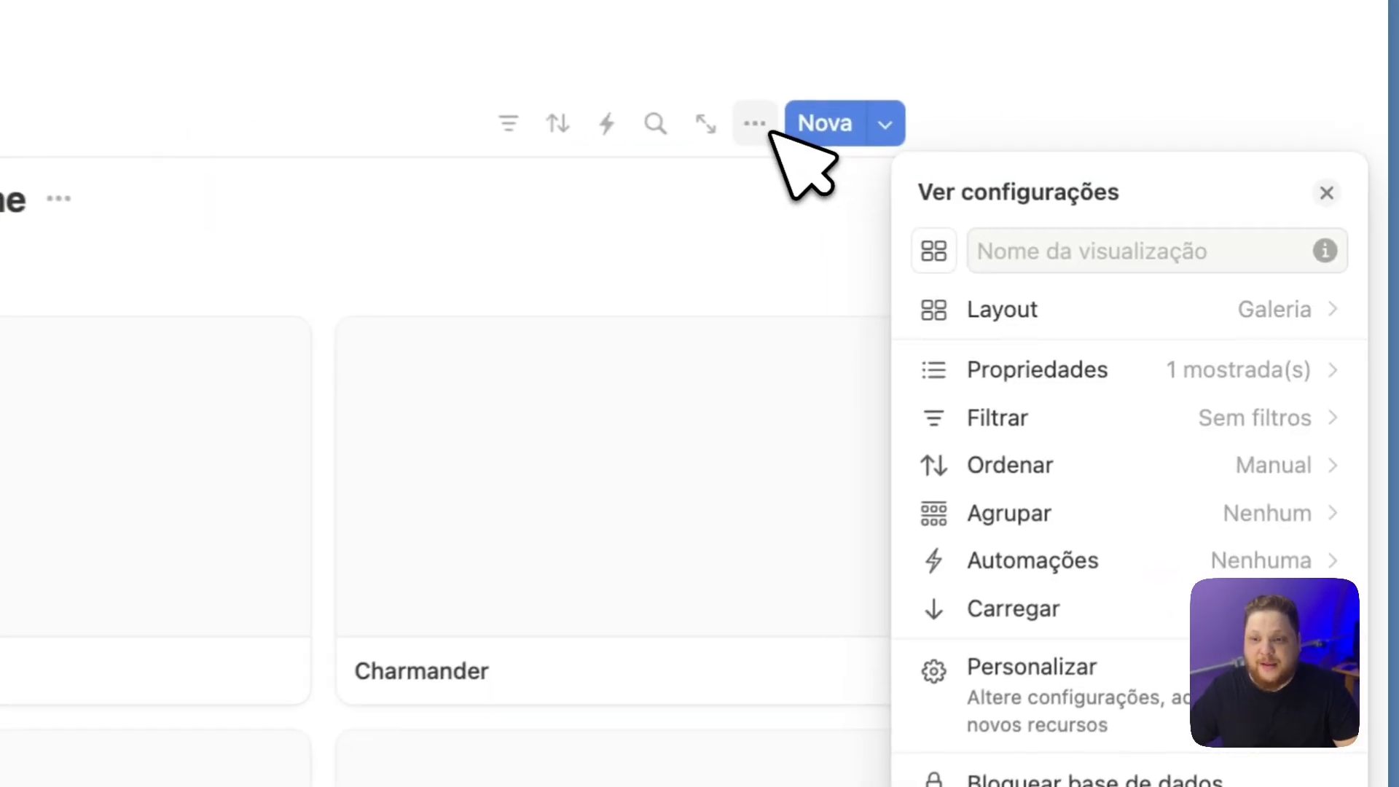
Set the Pokémon_Nome gallery's card preview (Visualização do cartão) to Capa and close the view settings.
{"action": "left_click", "coordinate": [1016, 312]}
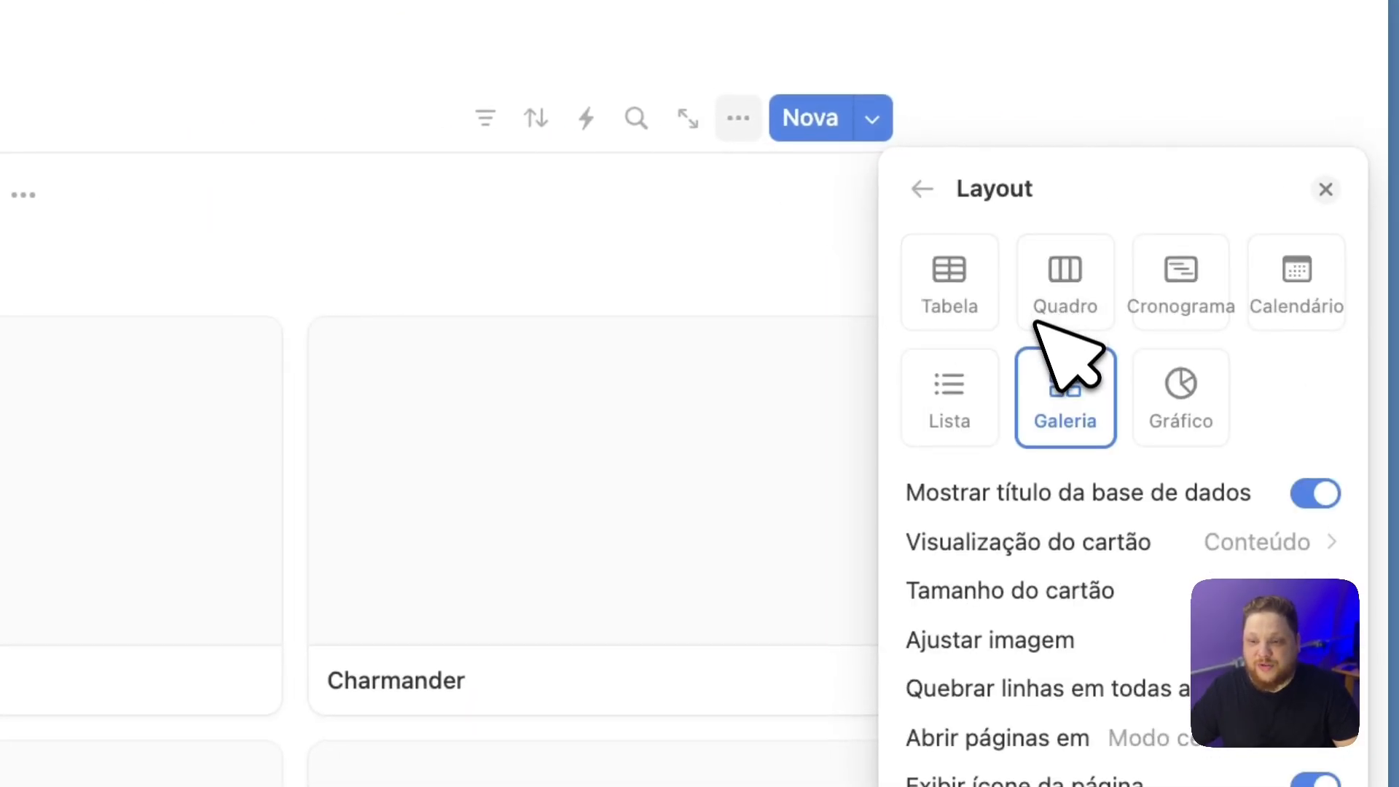
{"action": "left_click", "coordinate": [1195, 542]}
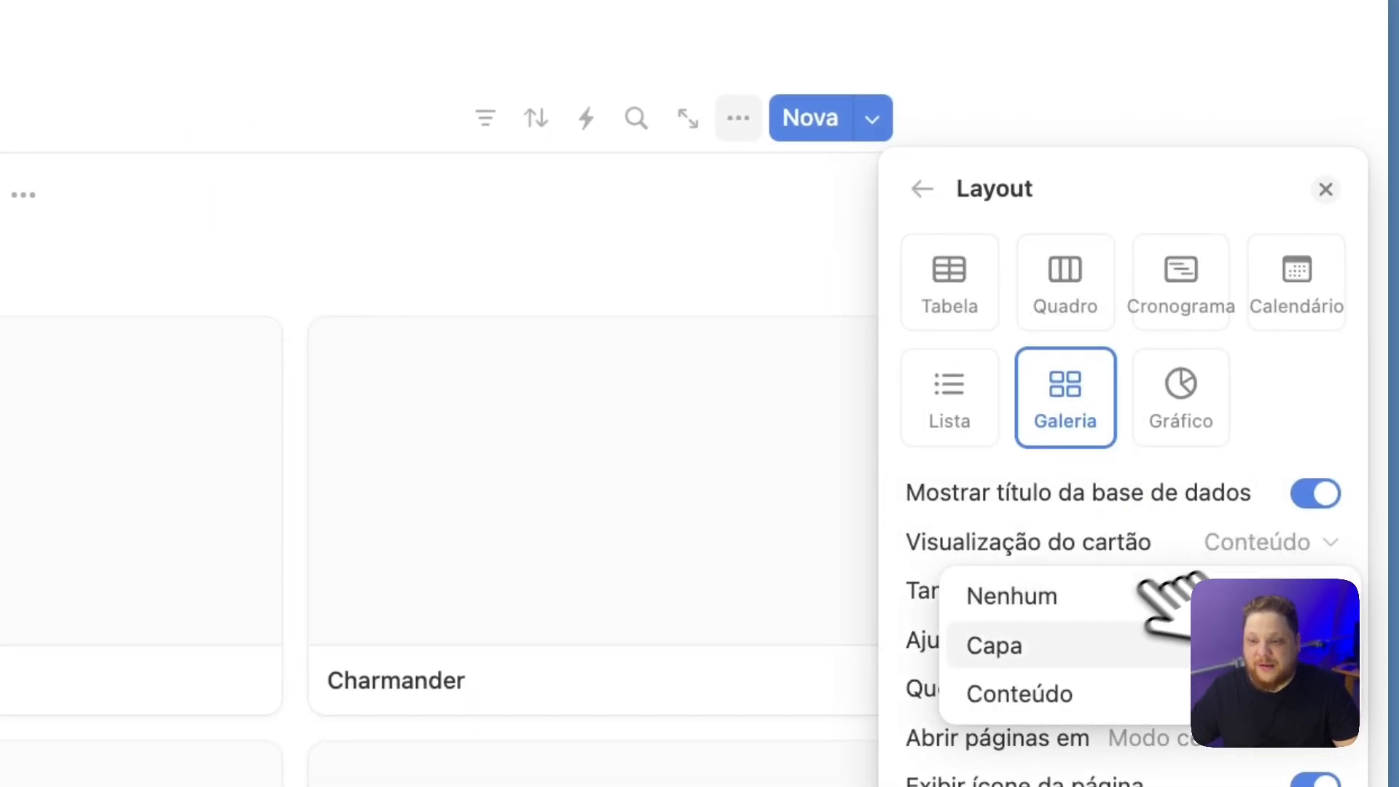
{"action": "left_click", "coordinate": [1122, 644]}
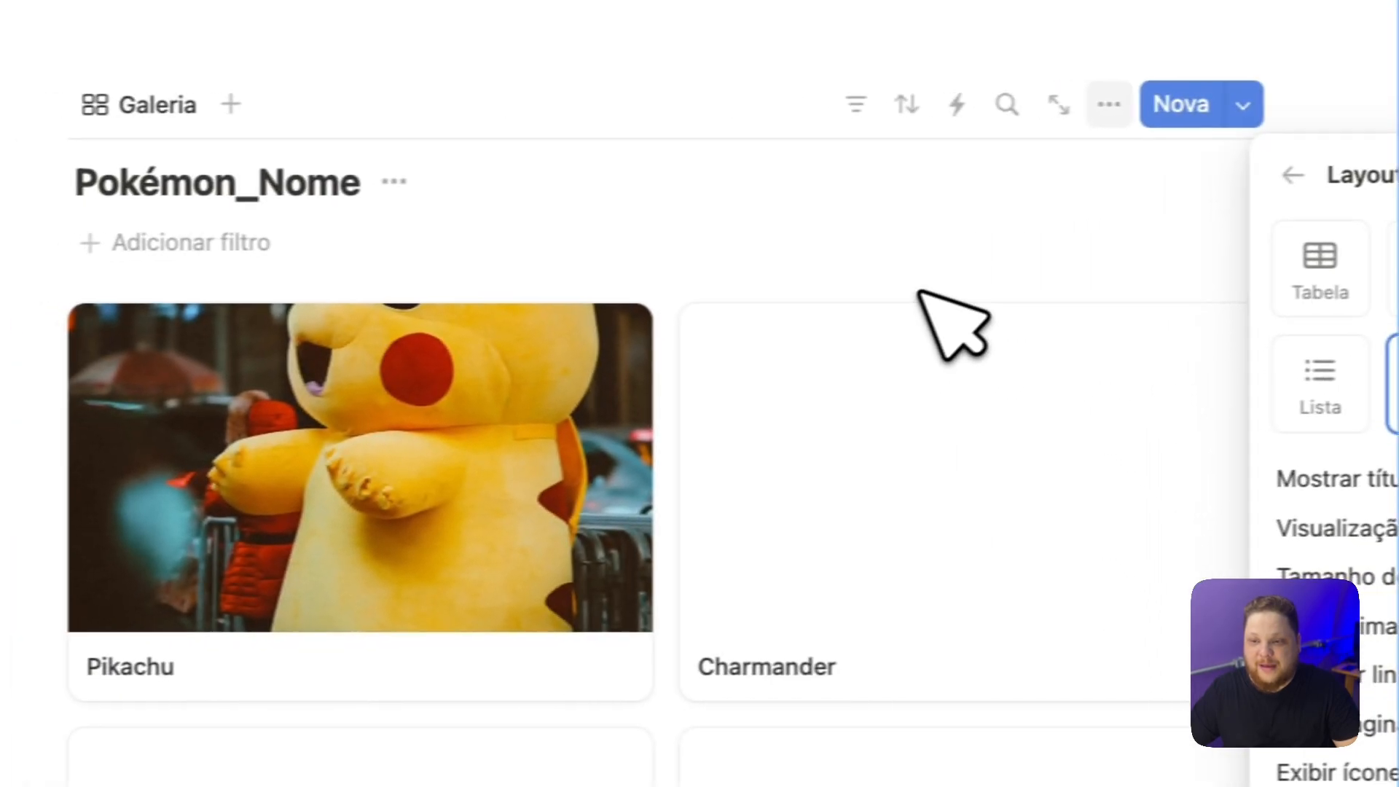
{"action": "left_click", "coordinate": [613, 295]}
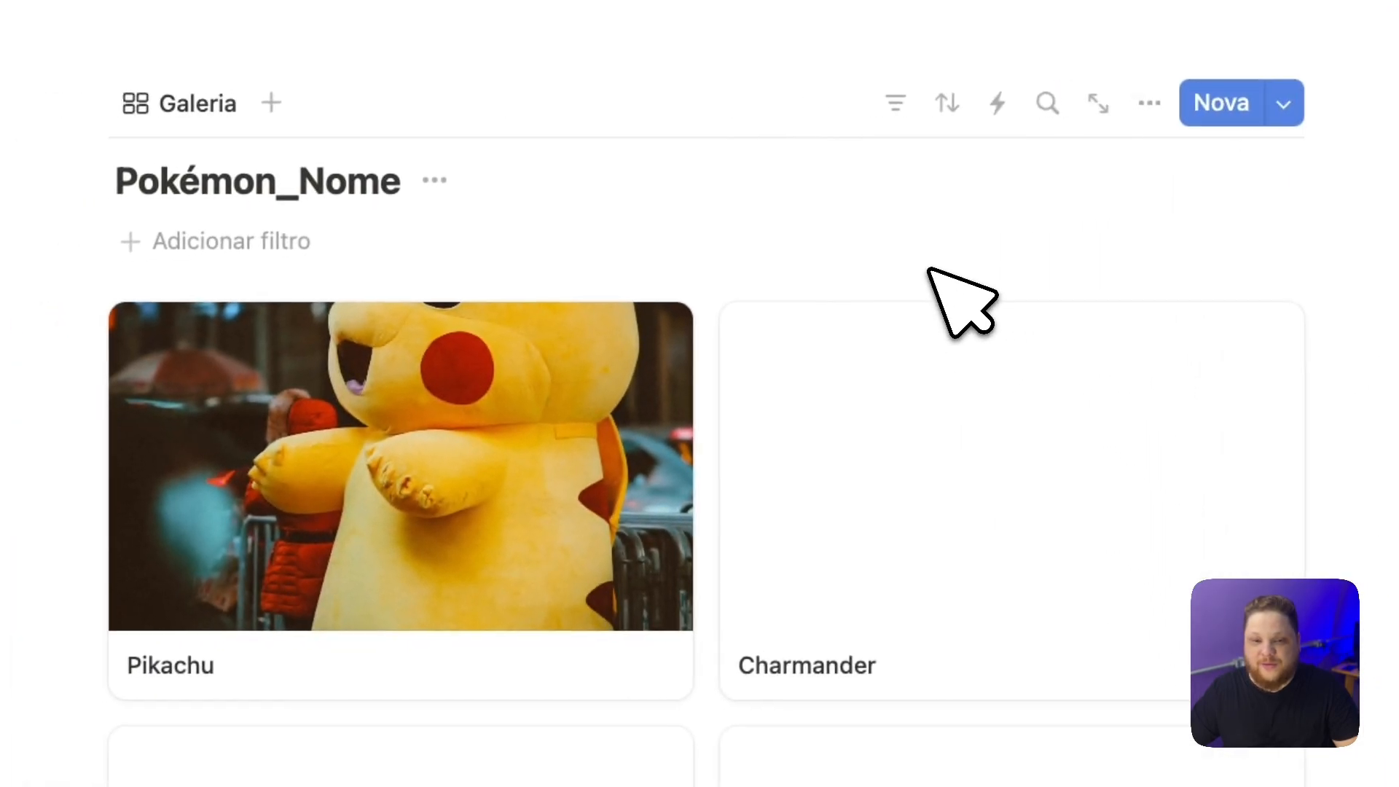
{"action": "scroll", "coordinate": [117, 481], "scroll_direction": "down", "scroll_amount": 1}
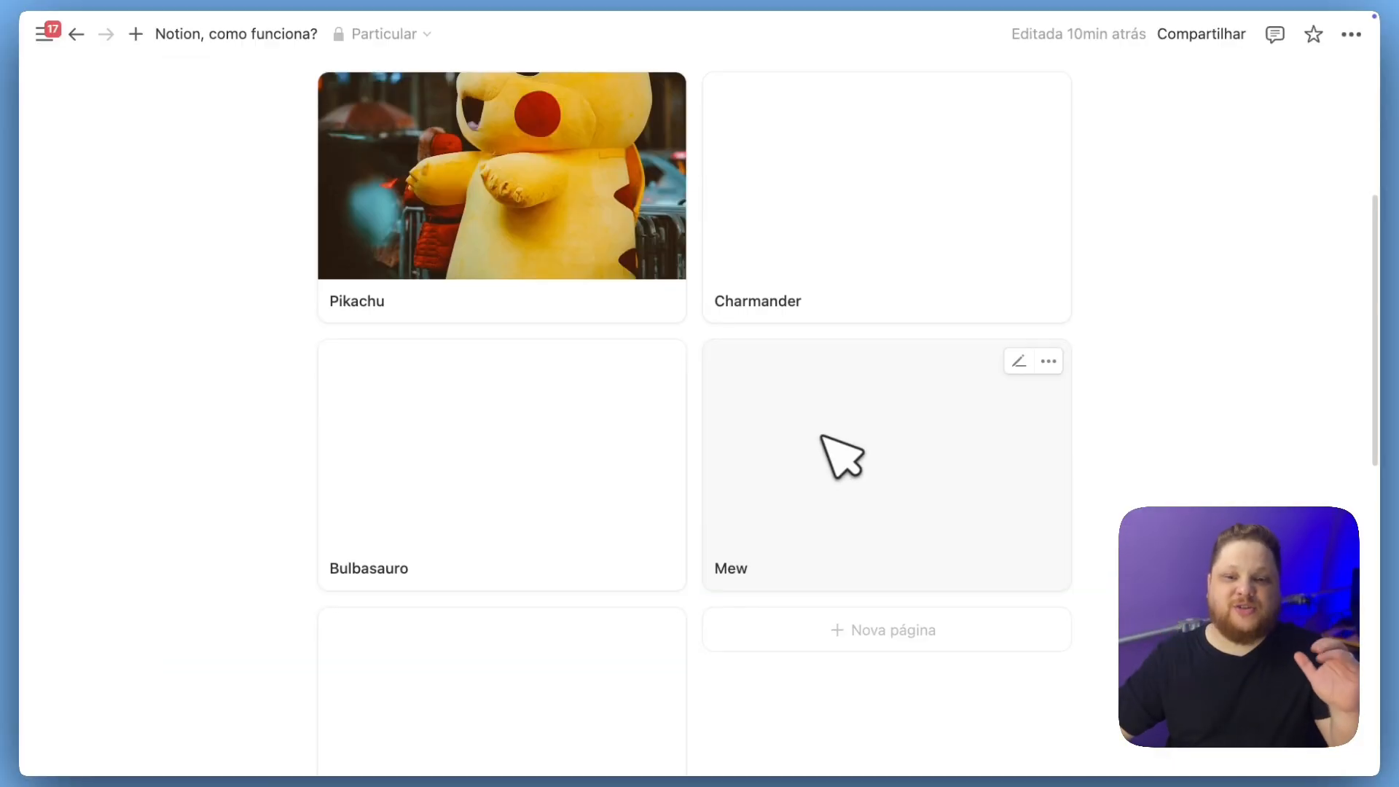
{"action": "scroll", "coordinate": [693, 318], "scroll_direction": "up", "scroll_amount": 4}
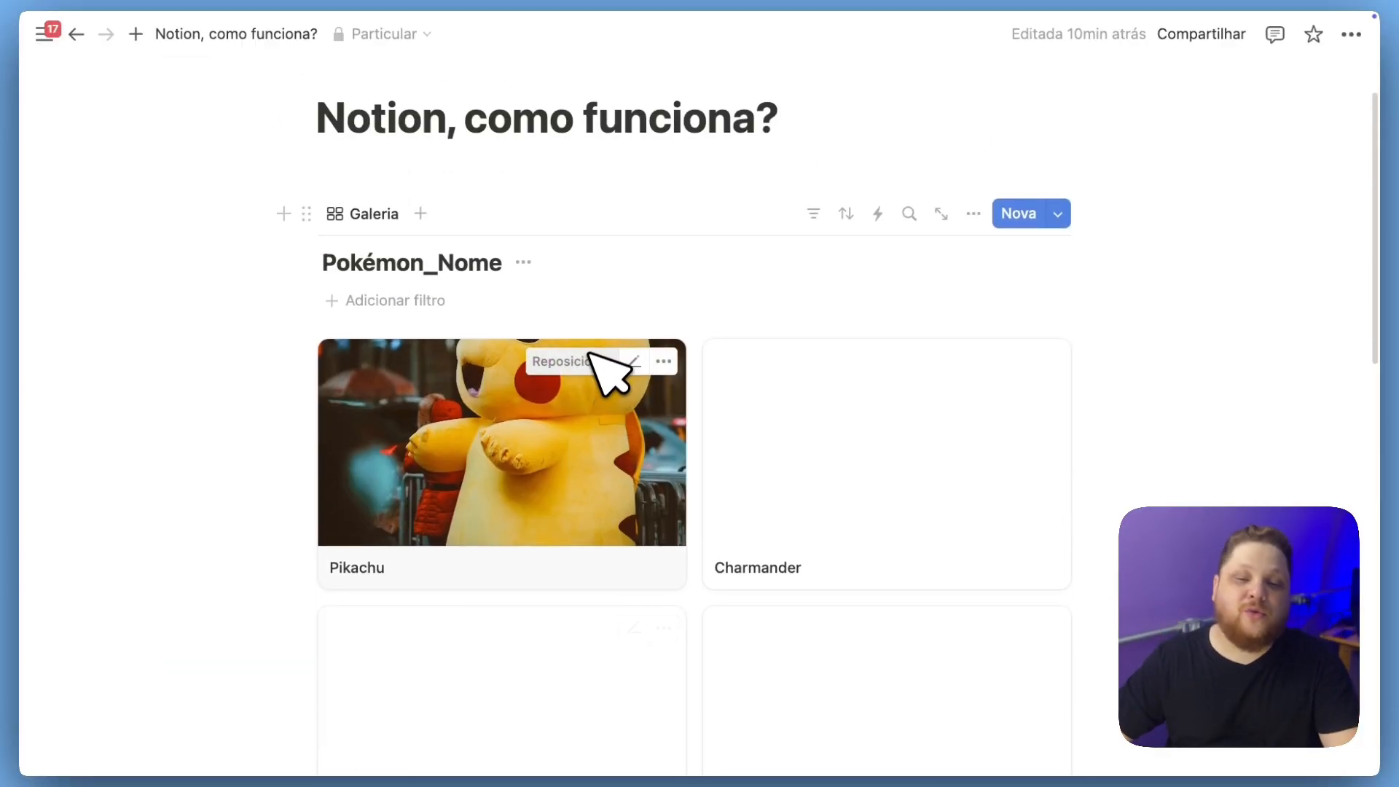
{"action": "scroll", "coordinate": [585, 366], "scroll_direction": "down", "scroll_amount": 2}
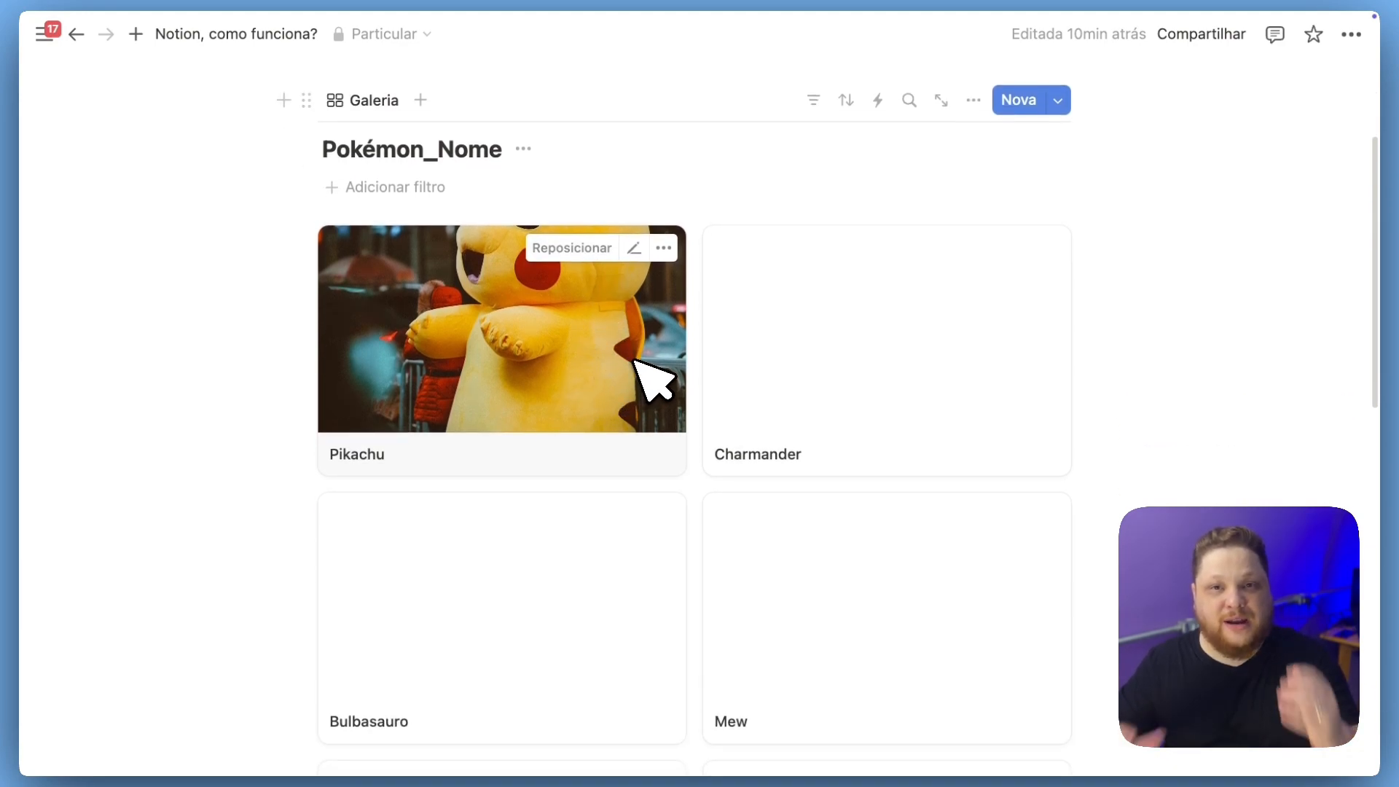